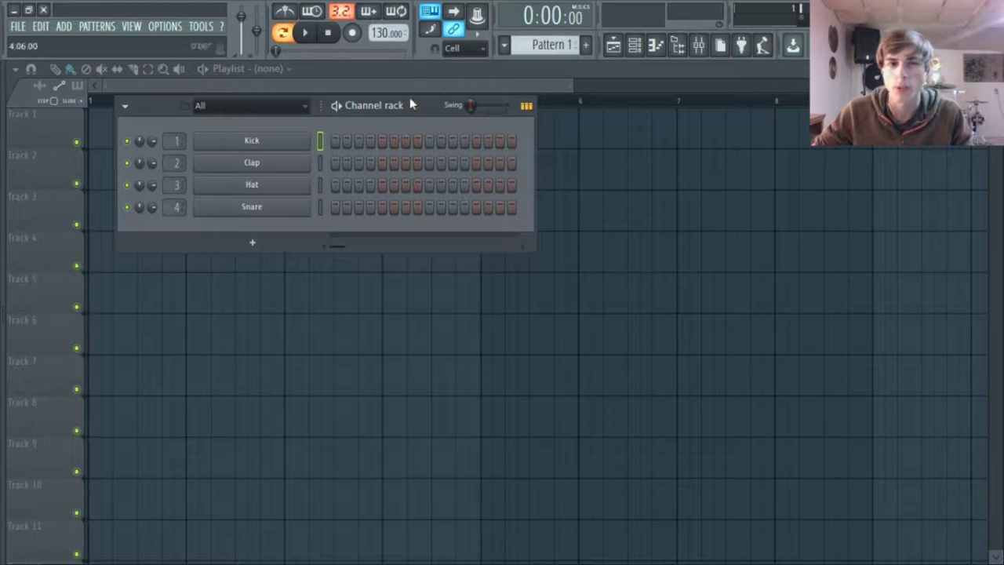
- View the Kick channel's sampler settings and close them
left_click_drag(410, 101, 419, 104)
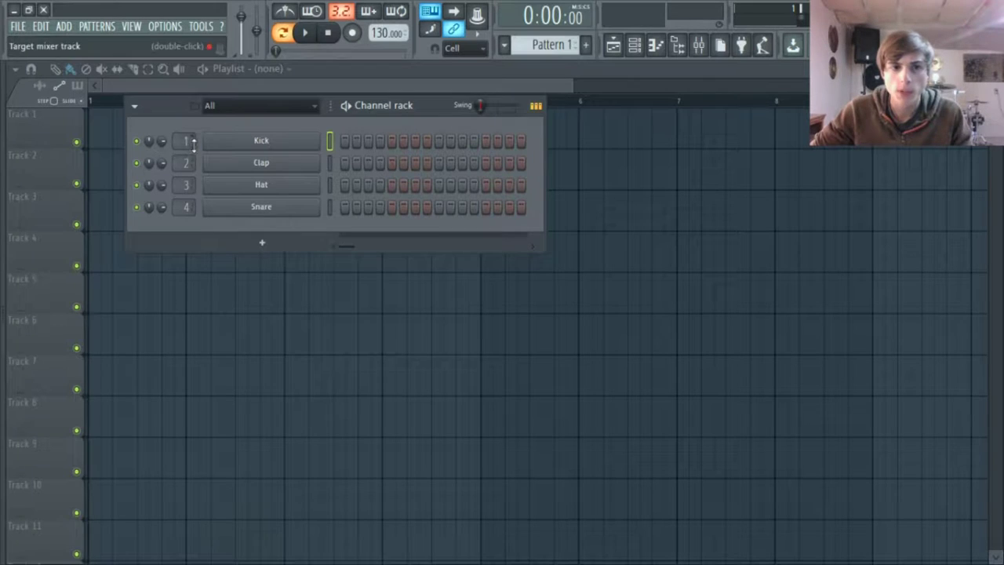
left_click(229, 141)
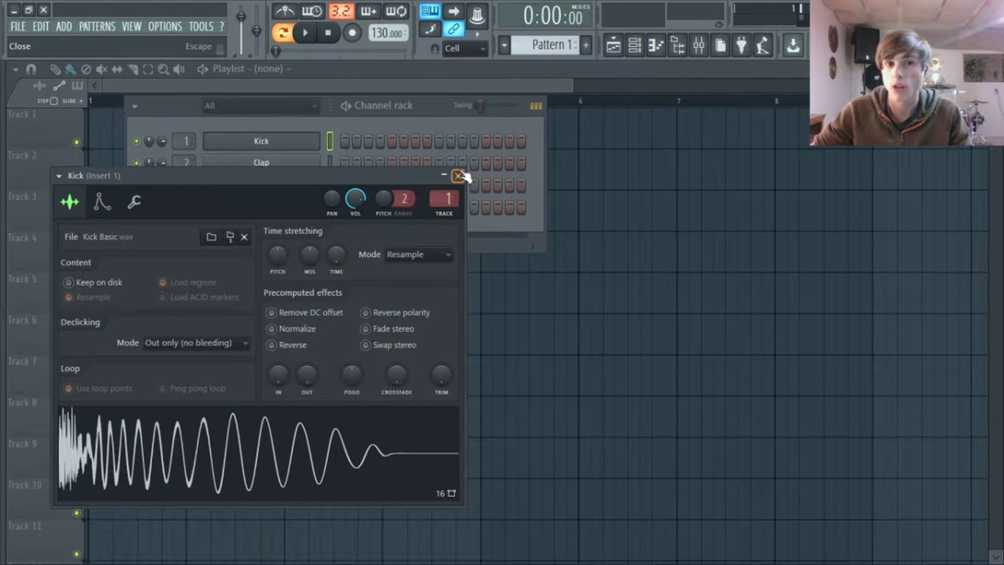
left_click(458, 176)
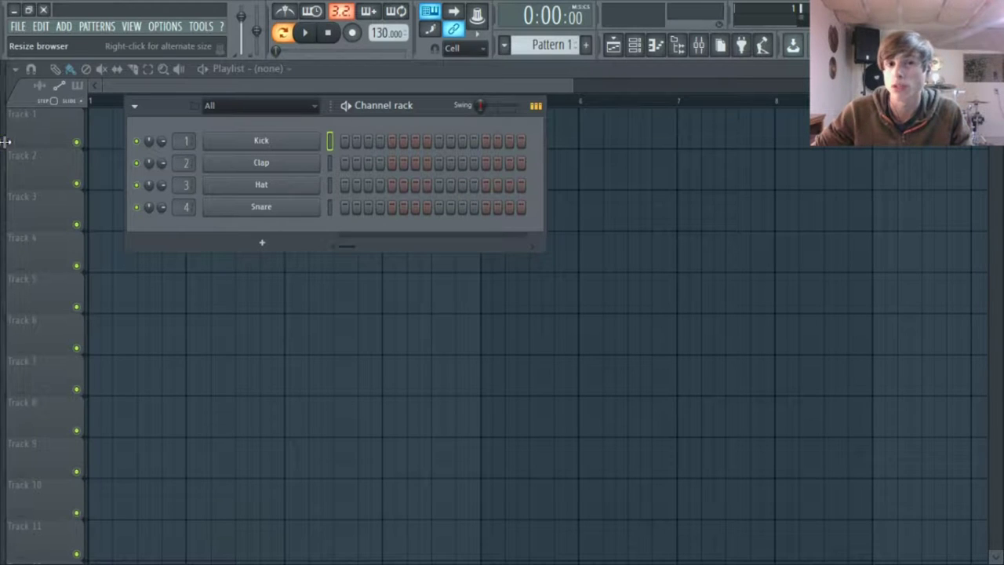
- Expand the browser and audition kick samples such as 22in, 707, 808, Bracke and Alma Kick in the drum pack's Kicks folder
left_click_drag(54, 139, 99, 134)
left_click(33, 213)
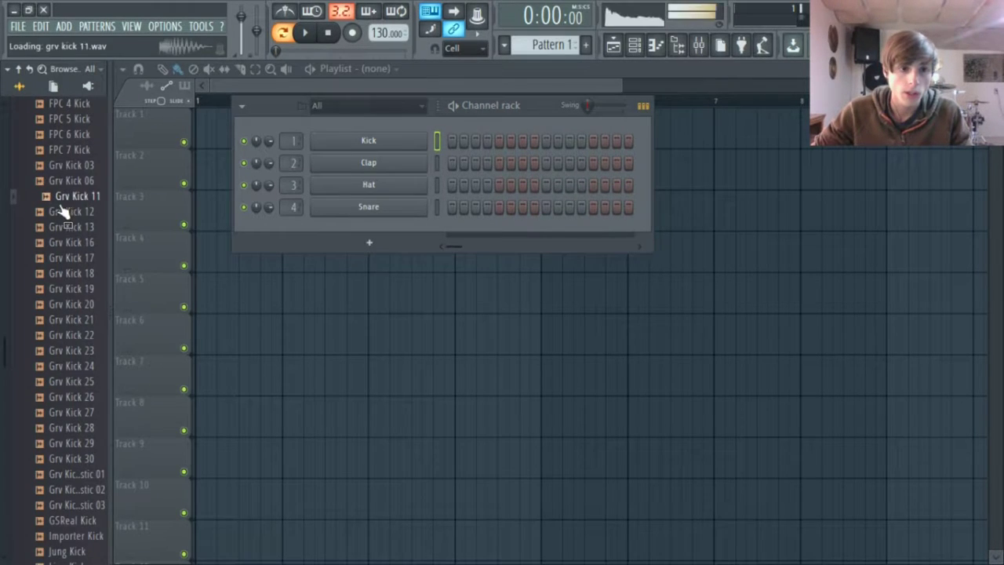
scroll(34, 242, "up", 6)
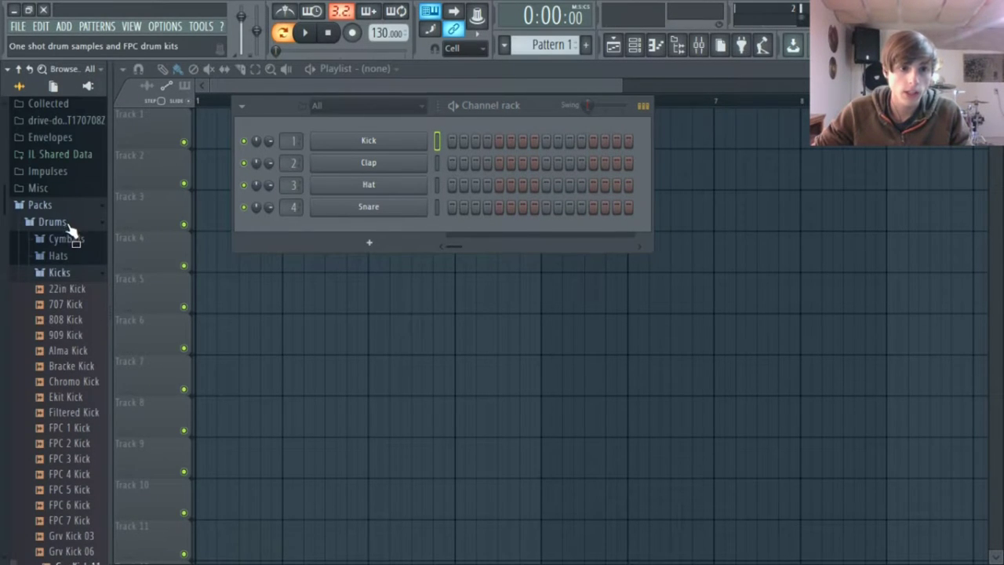
left_click(69, 290)
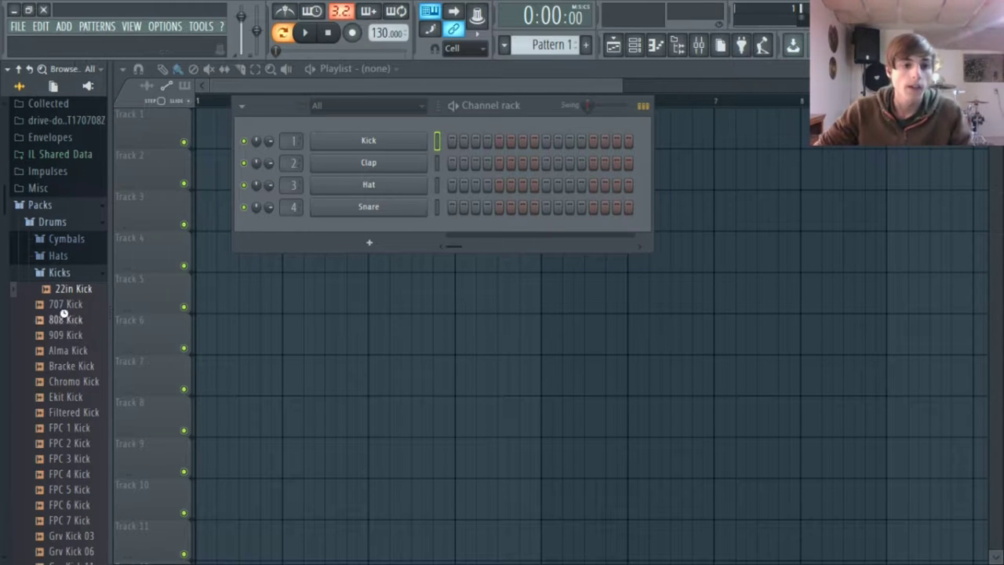
left_click(69, 305)
left_click(69, 320)
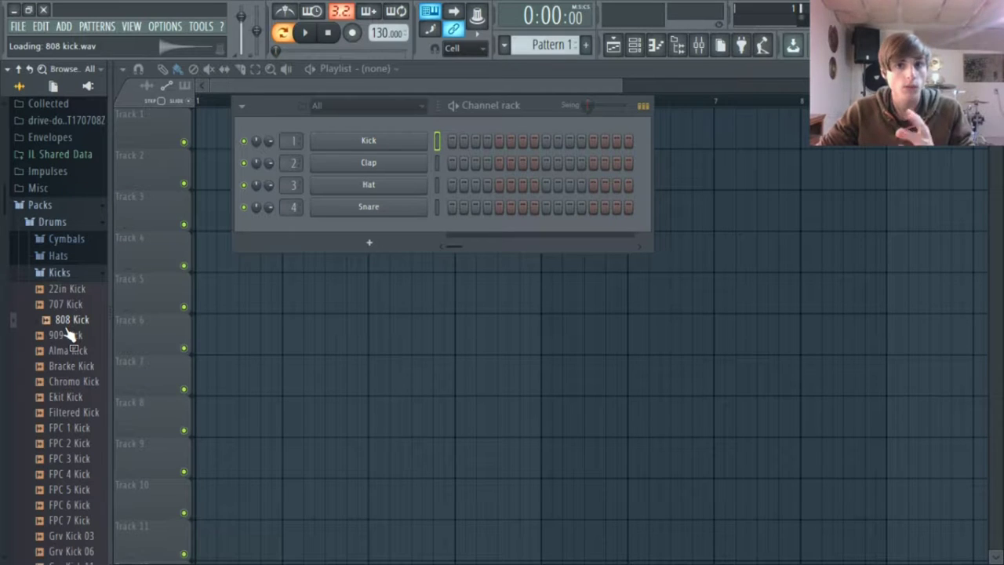
left_click(73, 366)
left_click(75, 351)
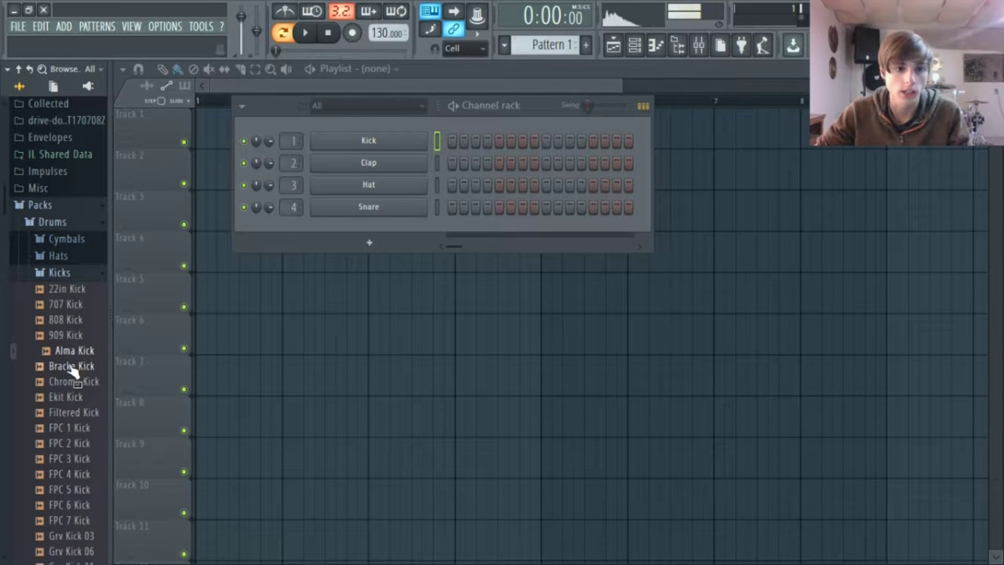
- Audition the 909 Kick sample and load it into the Kick channel of the channel rack
left_click(72, 336)
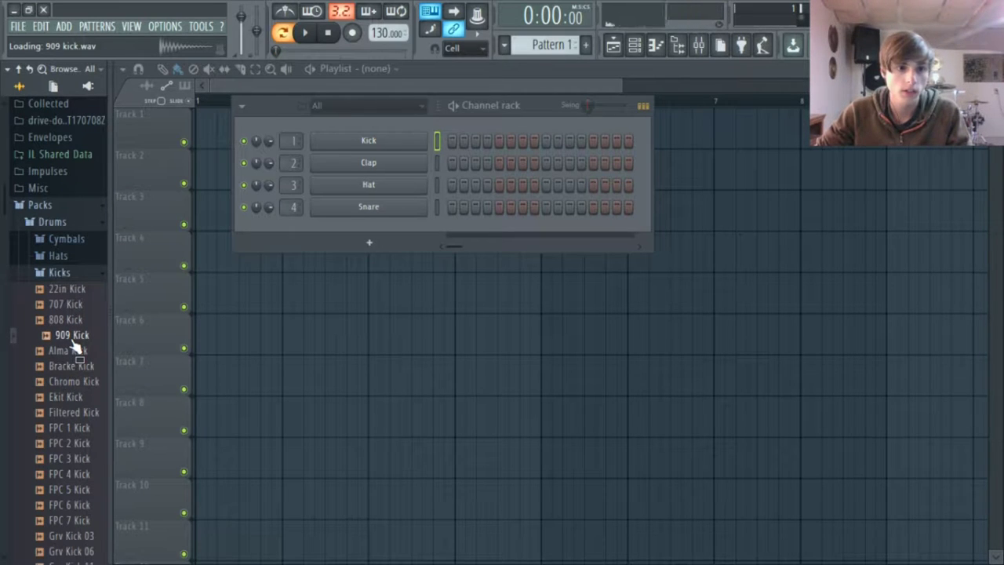
left_click(72, 341)
left_click(72, 341)
left_click(72, 340)
left_click(72, 340)
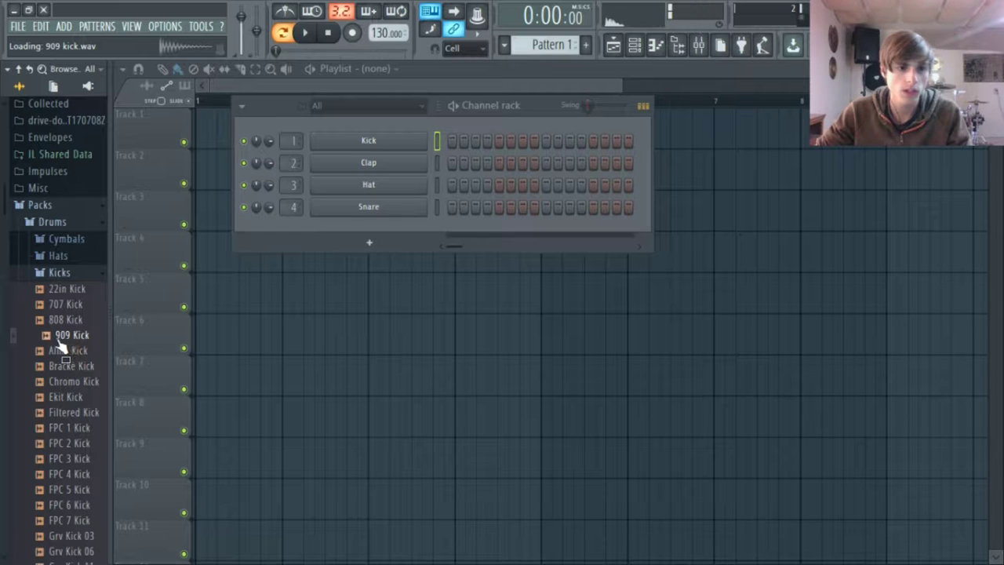
left_click_drag(61, 345, 363, 142)
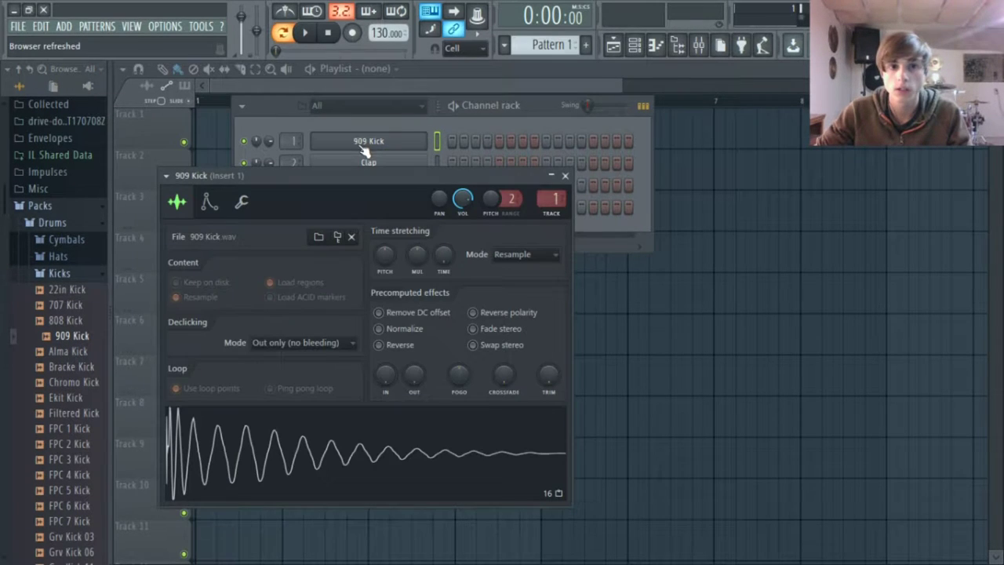
- Preview the 909 Kick waveform in its sampler window and close the window
left_click(382, 441)
left_click(381, 442)
left_click(382, 443)
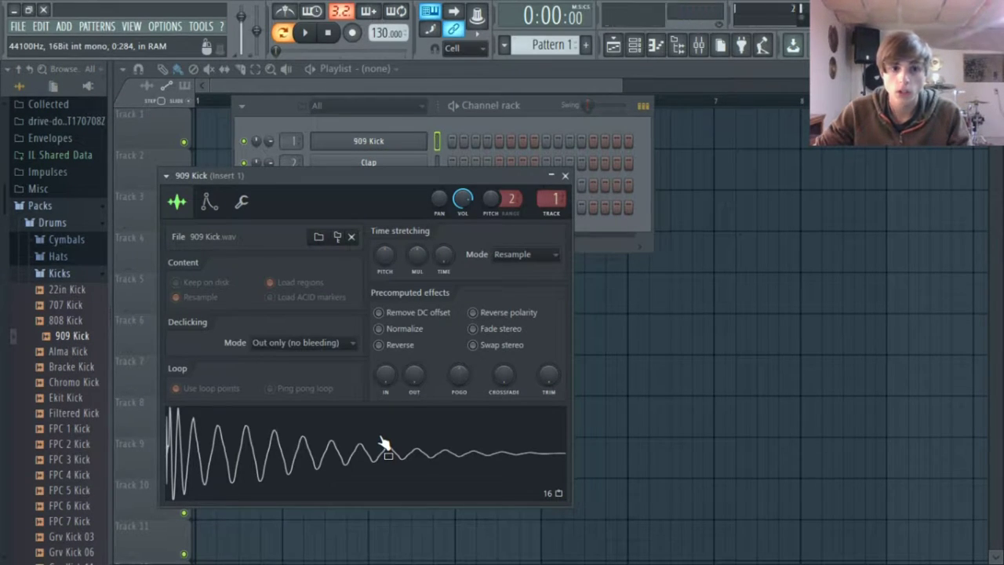
left_click(565, 177)
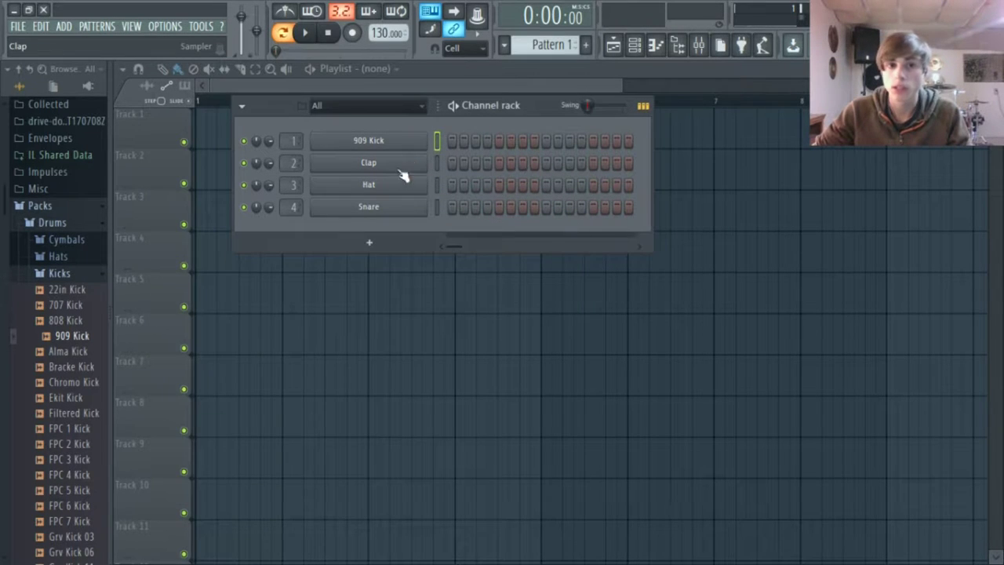
- Insert Edison in the first effect slot of mixer track Insert 1 and place its window clear of the first channel
left_click(698, 44)
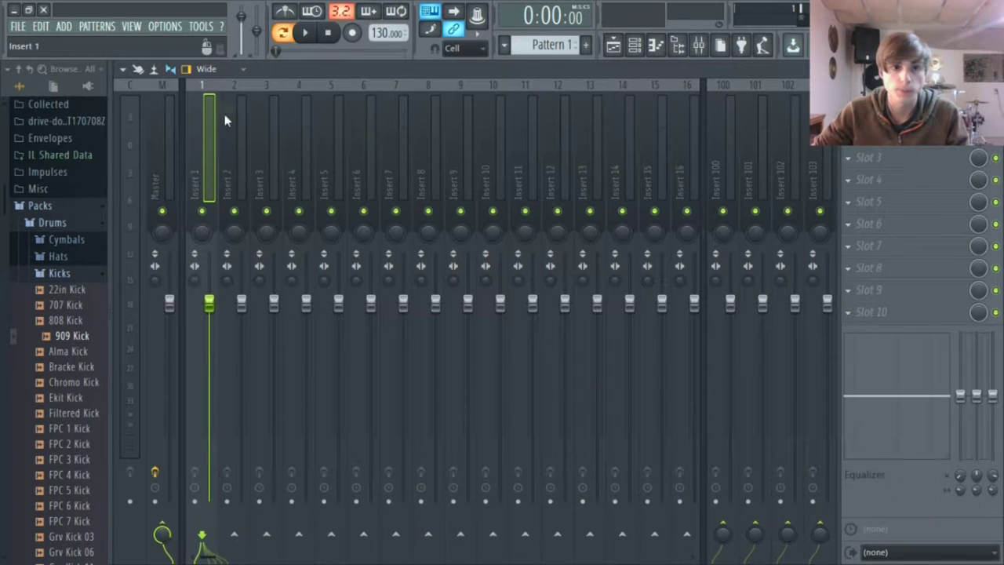
left_click(878, 113)
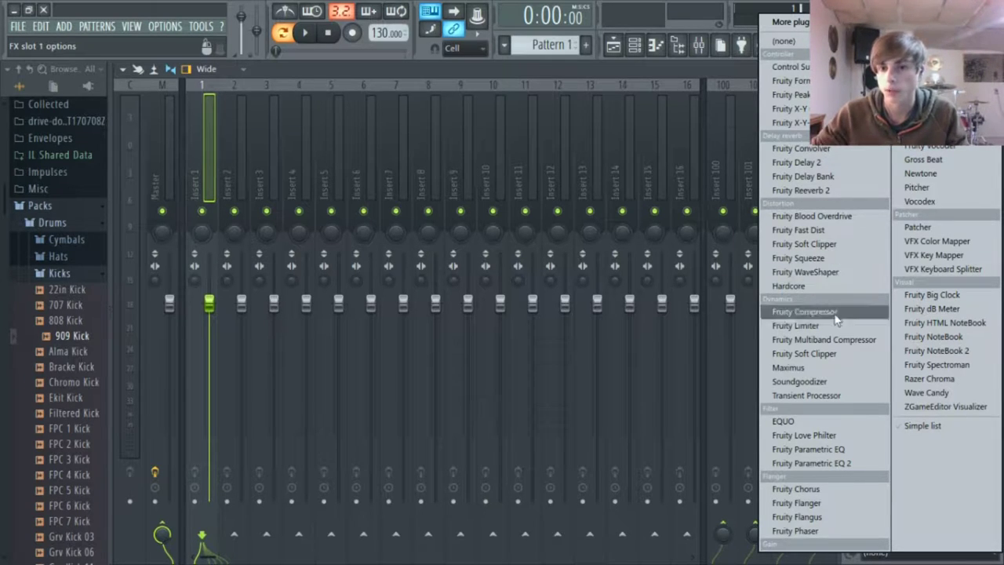
left_click(918, 118)
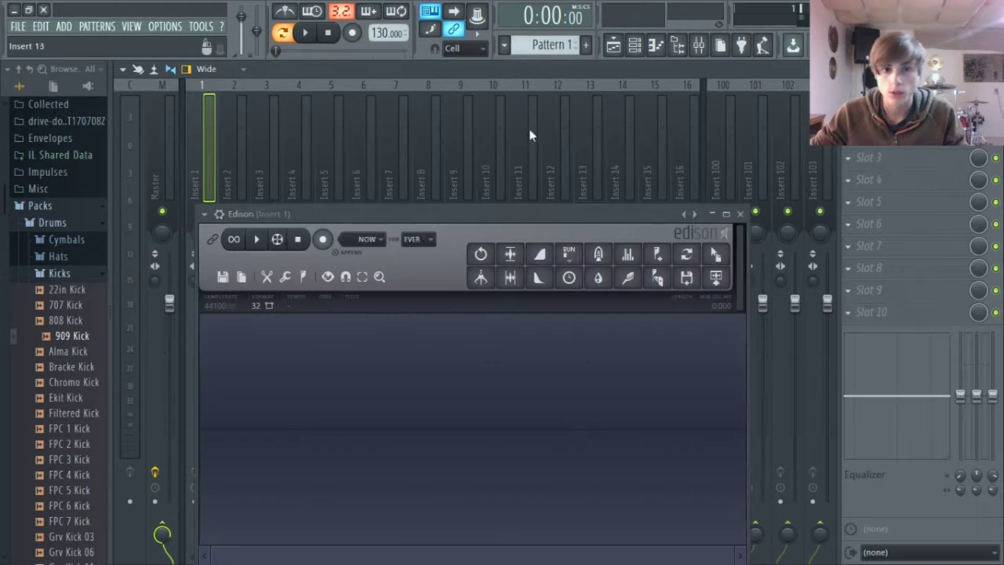
left_click_drag(475, 210, 490, 165)
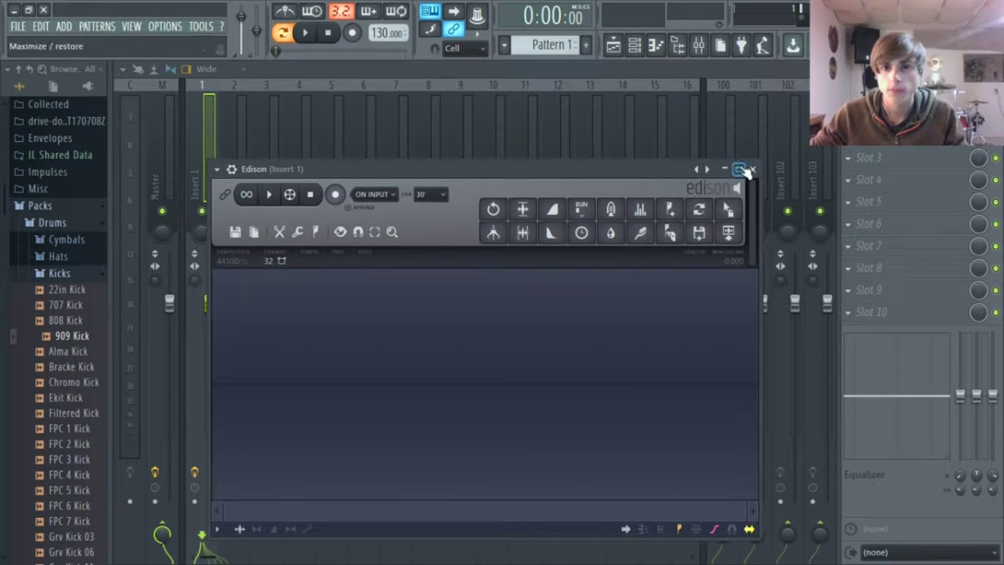
left_click(989, 69)
left_click_drag(458, 169, 527, 202)
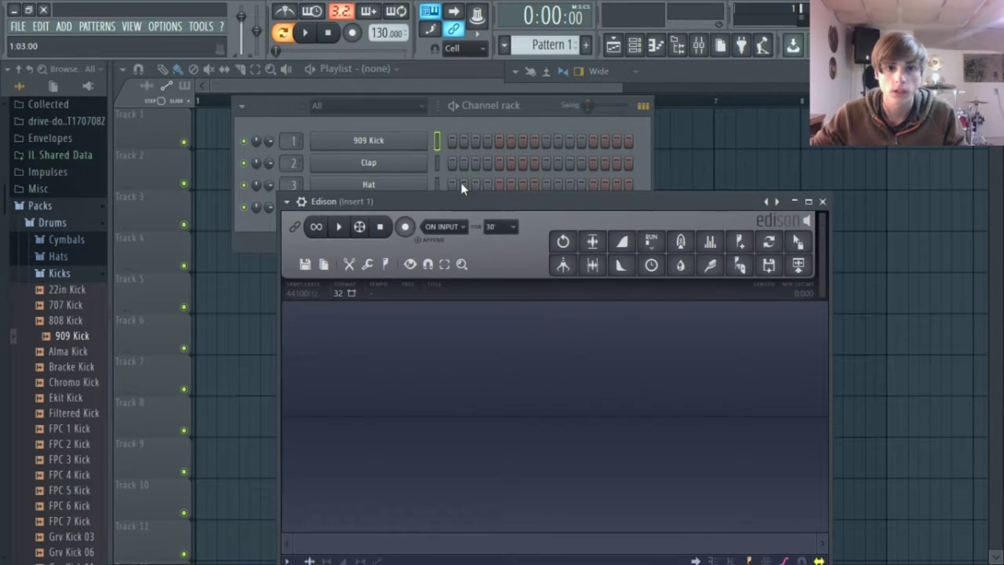
- Load the 909 Kick waveform from its channel sampler into Edison and bring the Edison window forward
left_click(397, 143)
left_click_drag(345, 445, 604, 396)
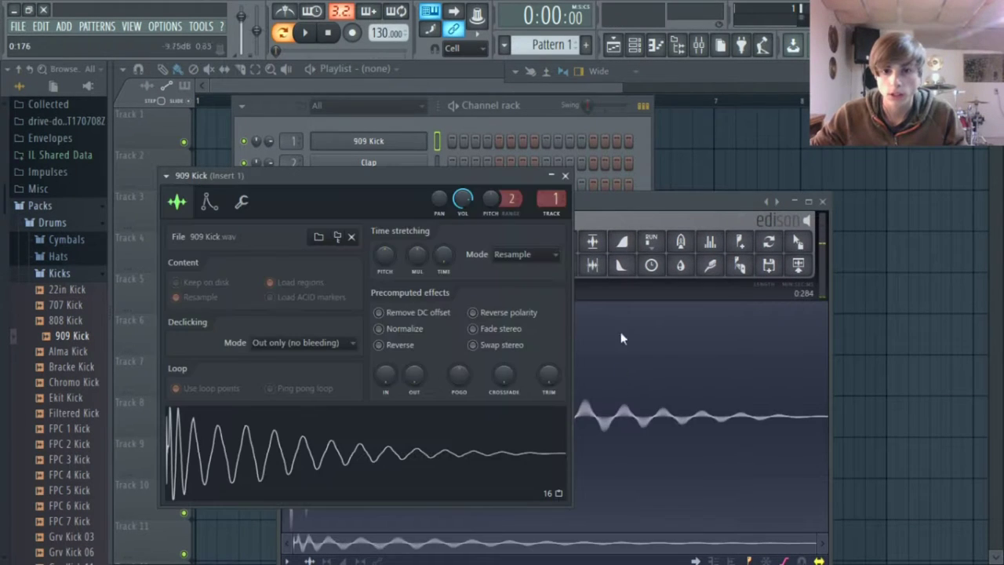
left_click_drag(649, 206, 522, 106)
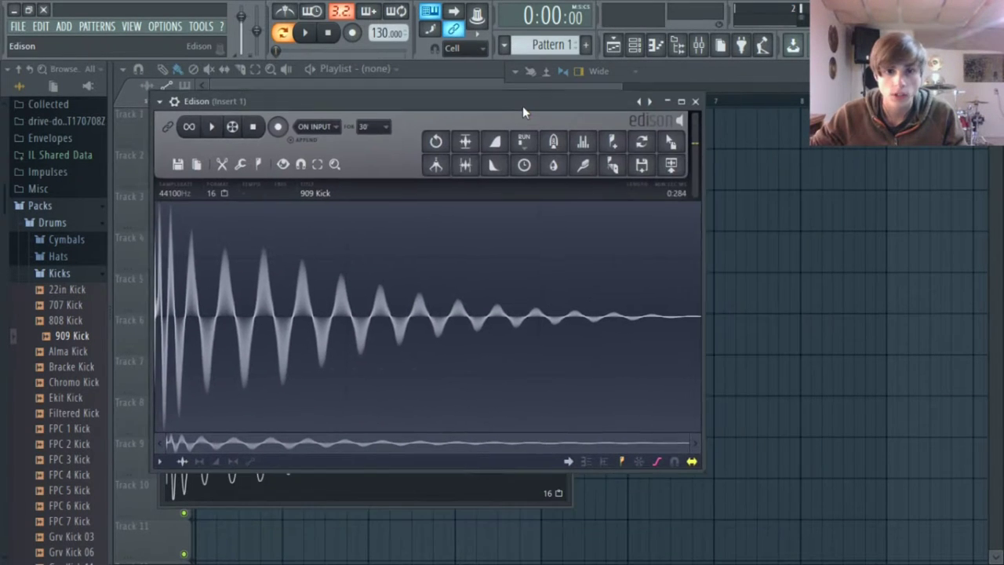
- Enable loop playback in Edison and preview the 909 Kick sample
left_click(215, 127)
left_click(191, 126)
left_click(213, 127)
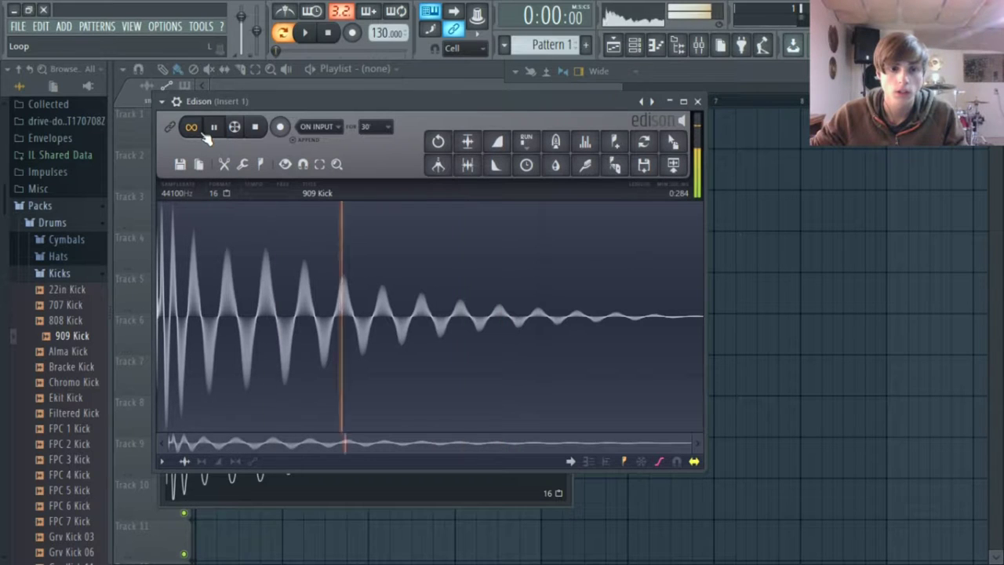
left_click(213, 128)
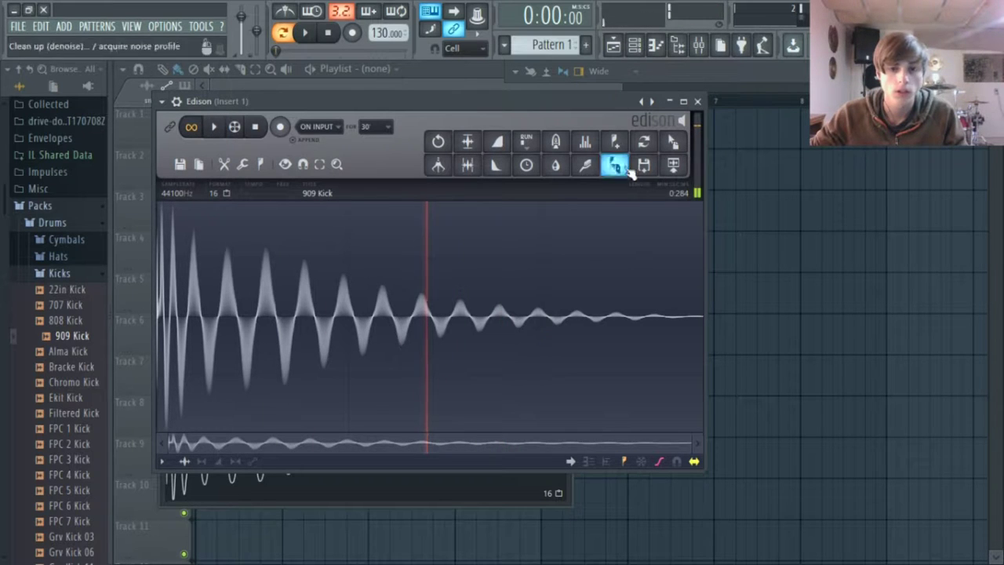
- Open Edison's equalizer for the kick and draw an envelope that cuts everything from about 20 Hz to 10 kHz
left_click(586, 144)
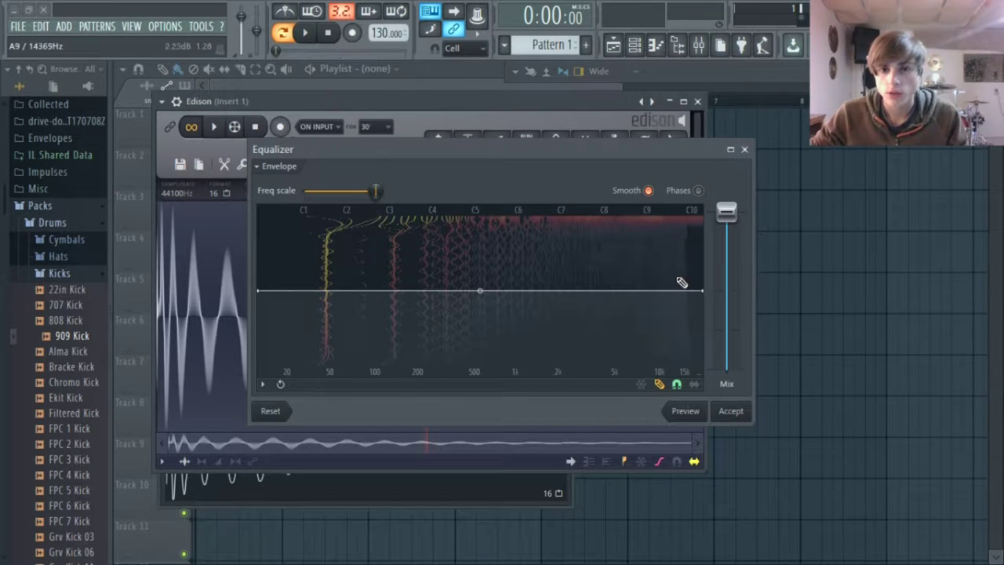
mouse_move(267, 296)
left_mouse_down()
mouse_move(265, 306)
mouse_move(432, 410)
mouse_move(640, 436)
mouse_move(667, 427)
left_mouse_up()
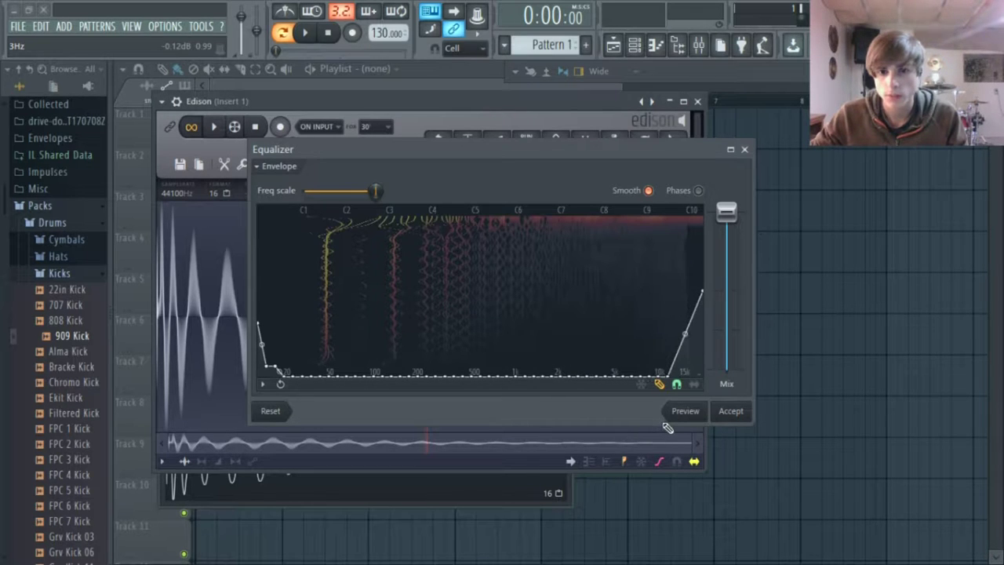
left_click_drag(606, 402, 615, 366)
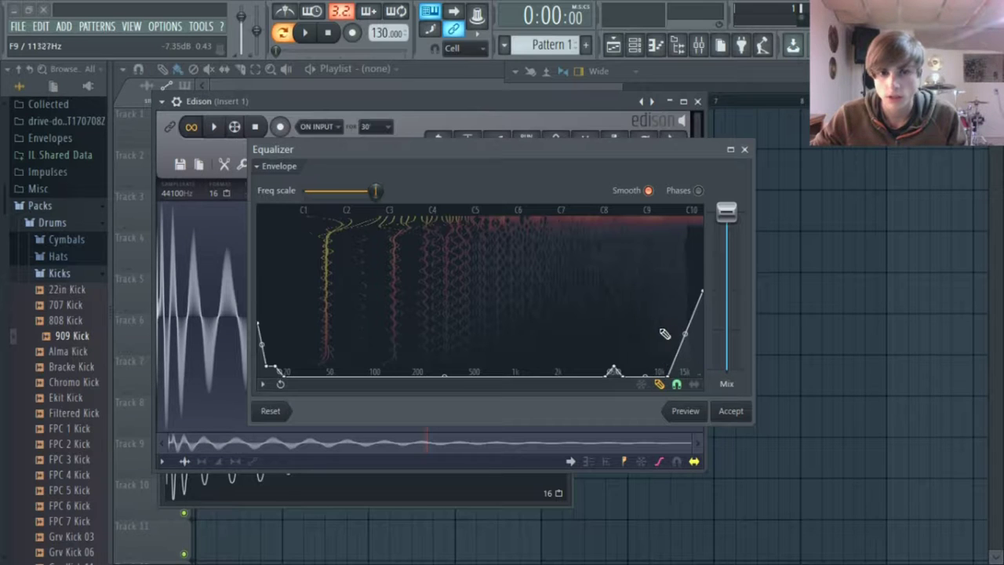
left_click_drag(661, 315, 658, 292)
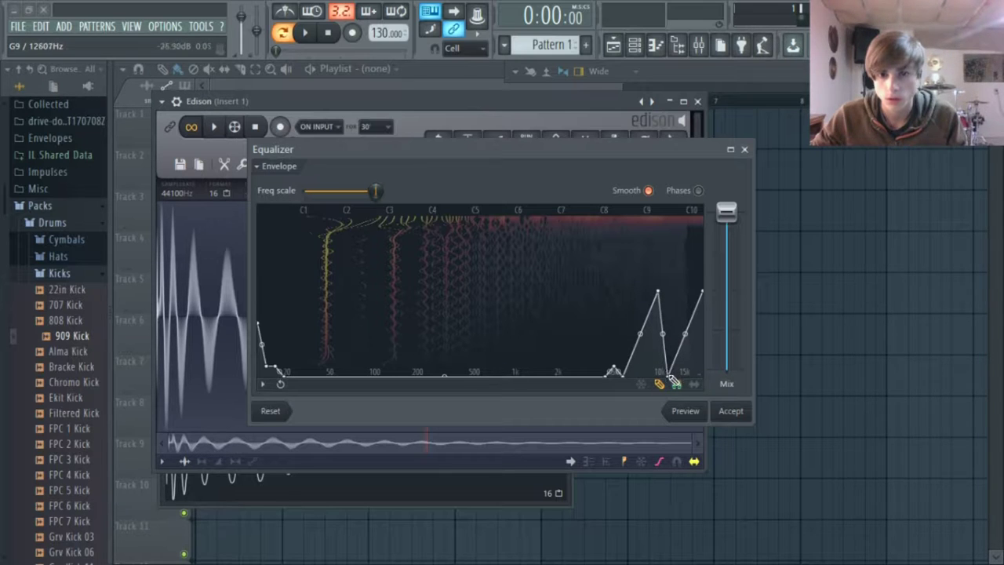
mouse_move(670, 378)
left_mouse_down()
mouse_move(667, 296)
mouse_move(667, 384)
left_mouse_up()
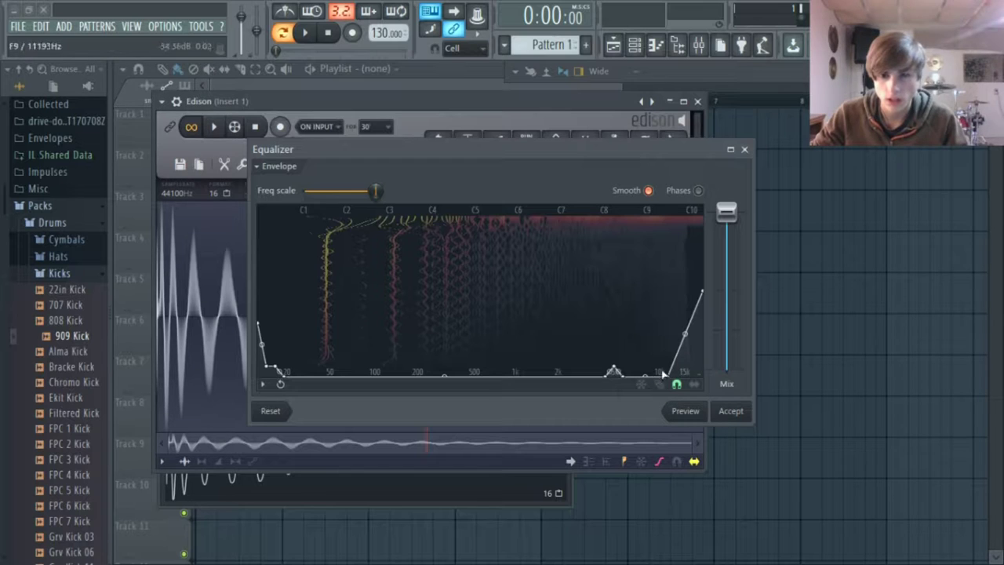
- Shape the equalizer envelope into a vertical high-pass step at about 10 kHz with the low end fully cut, and preview it
left_click_drag(661, 305, 667, 403)
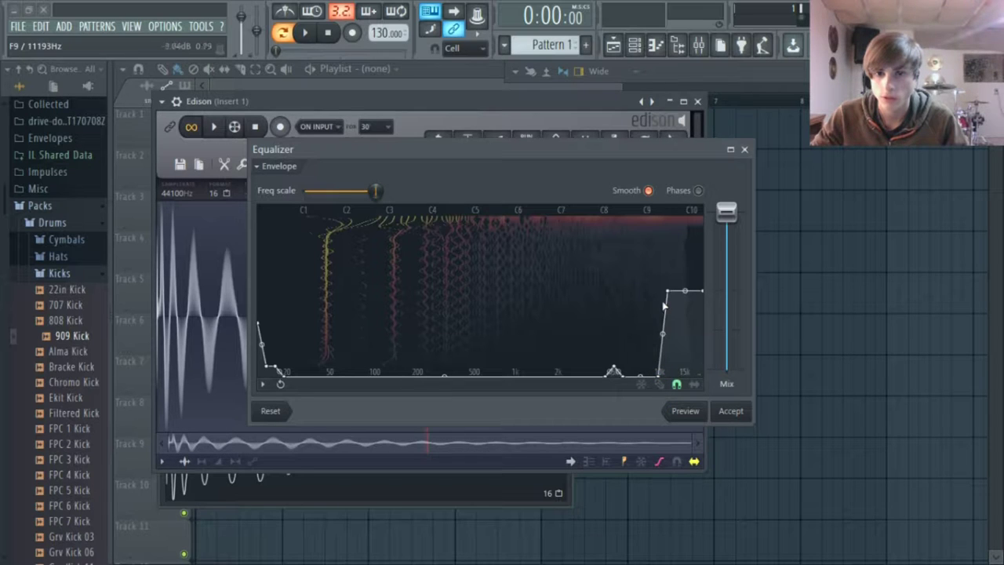
left_click_drag(668, 289, 657, 291)
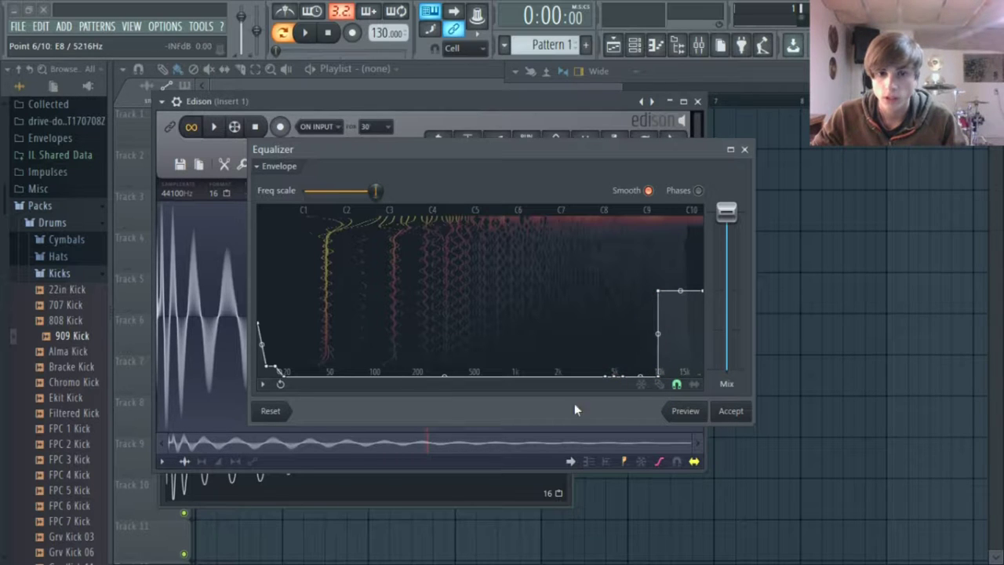
left_click_drag(263, 326, 268, 375)
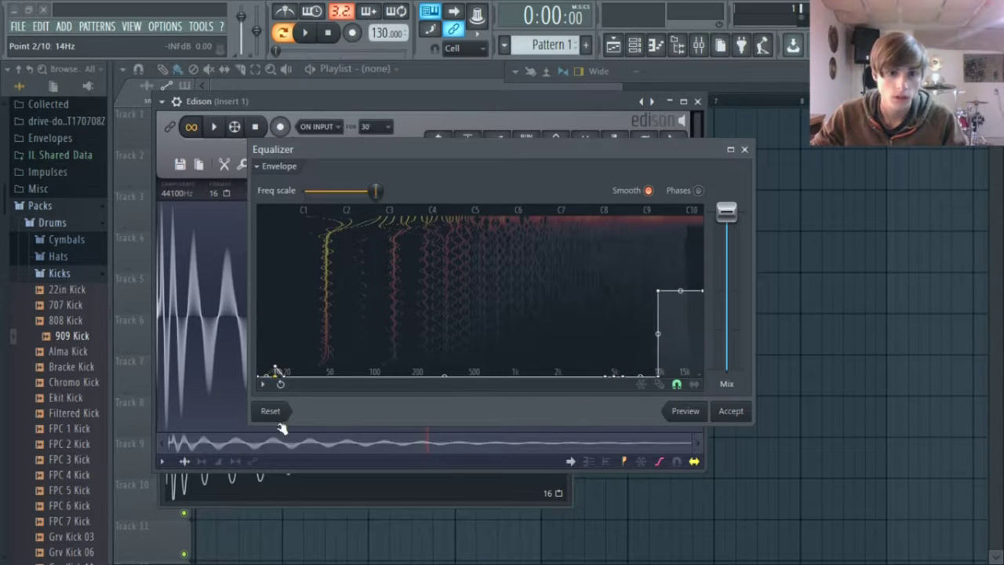
left_click(694, 416)
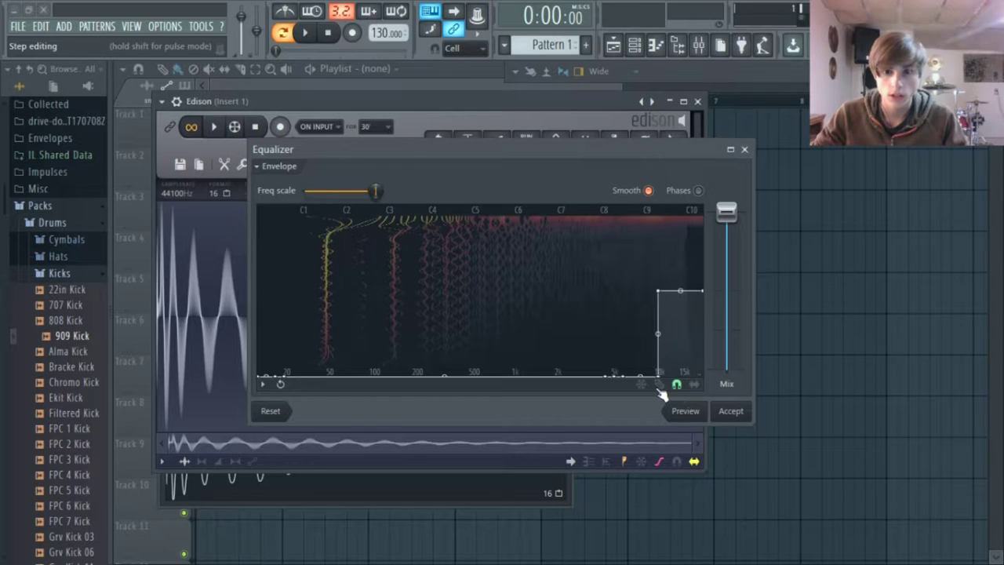
- Lower the equalizer's high-pass cutoff to about 6 kHz, preview the sound, and slightly slope the cutoff edge
left_click_drag(657, 379, 624, 385)
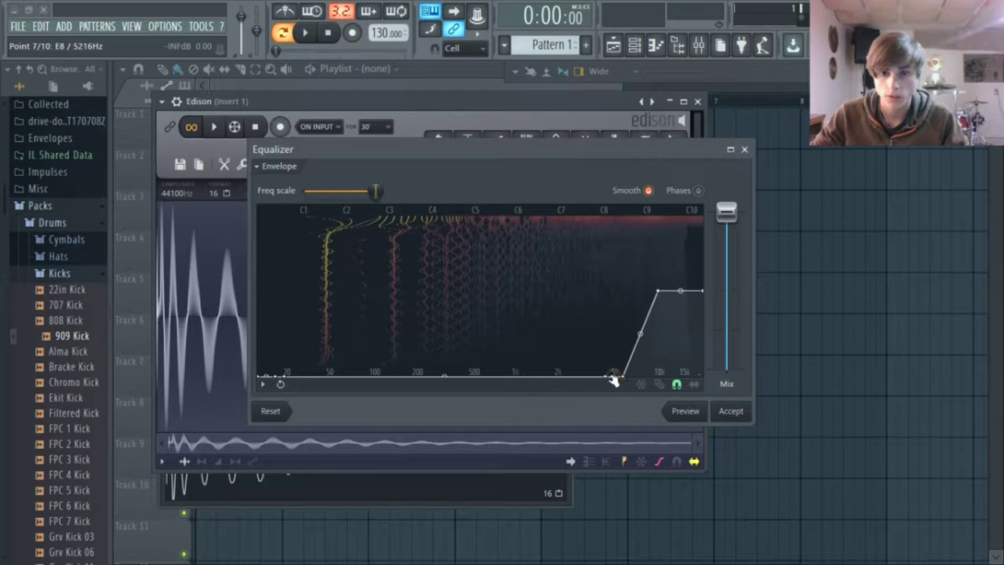
left_click_drag(657, 291, 627, 301)
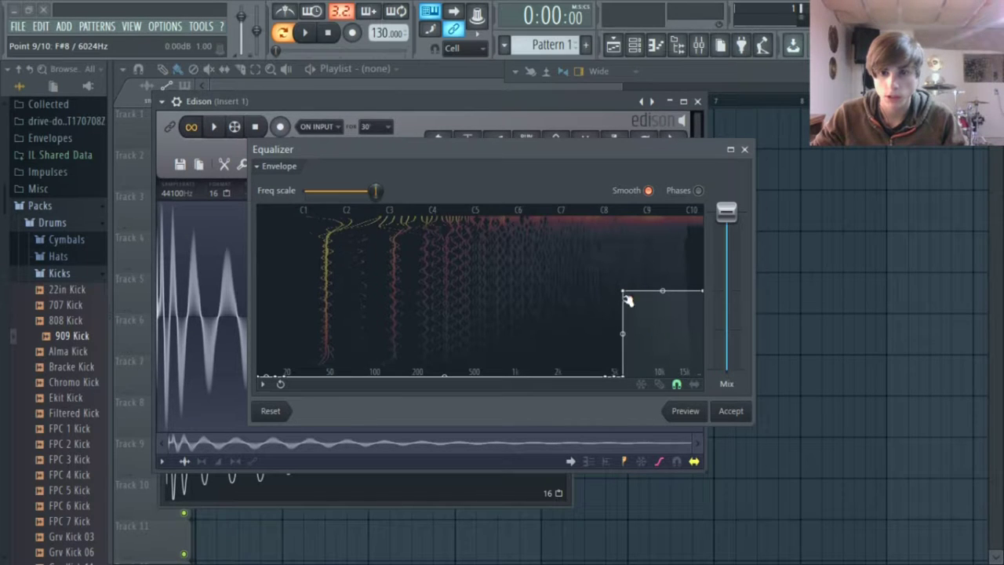
left_click(686, 411)
left_click(685, 410)
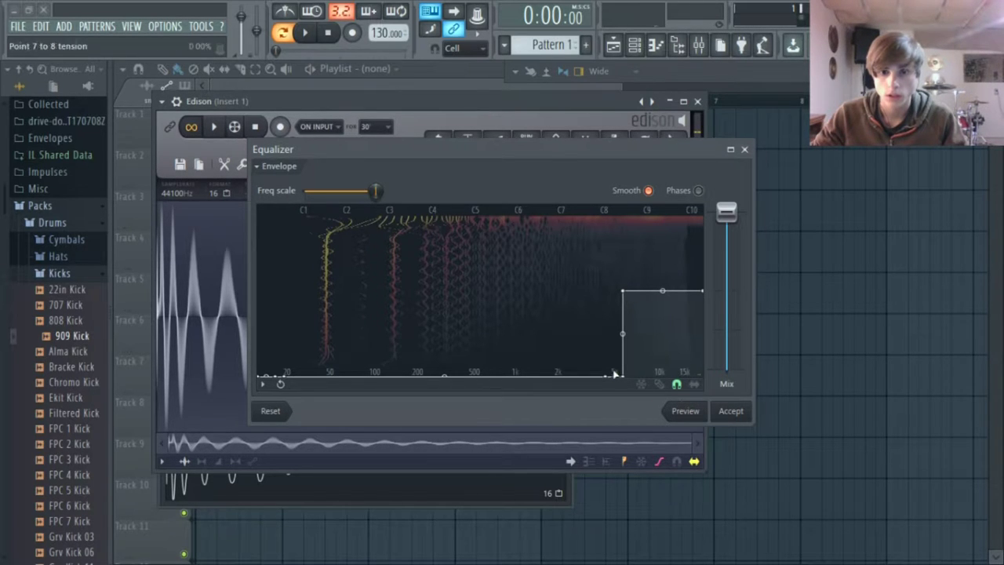
mouse_move(616, 375)
left_mouse_down()
mouse_move(630, 376)
mouse_move(601, 366)
mouse_move(560, 381)
mouse_move(622, 384)
left_mouse_up()
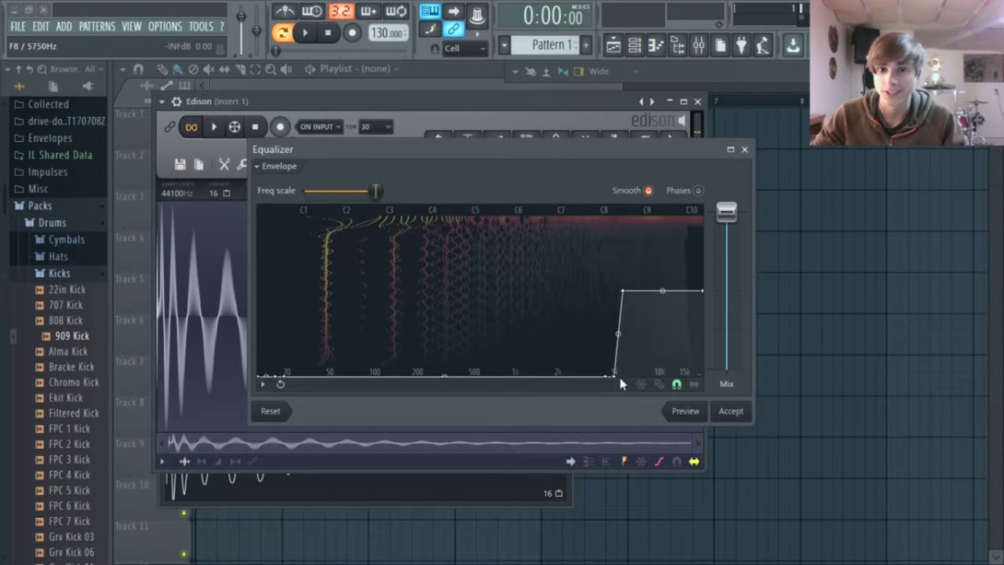
- Lower the equalizer's high-pass cutoff to a vertical step at about 1.9 kHz, deleting the surplus envelope points near 4.5 kHz
left_click_drag(622, 291, 567, 287)
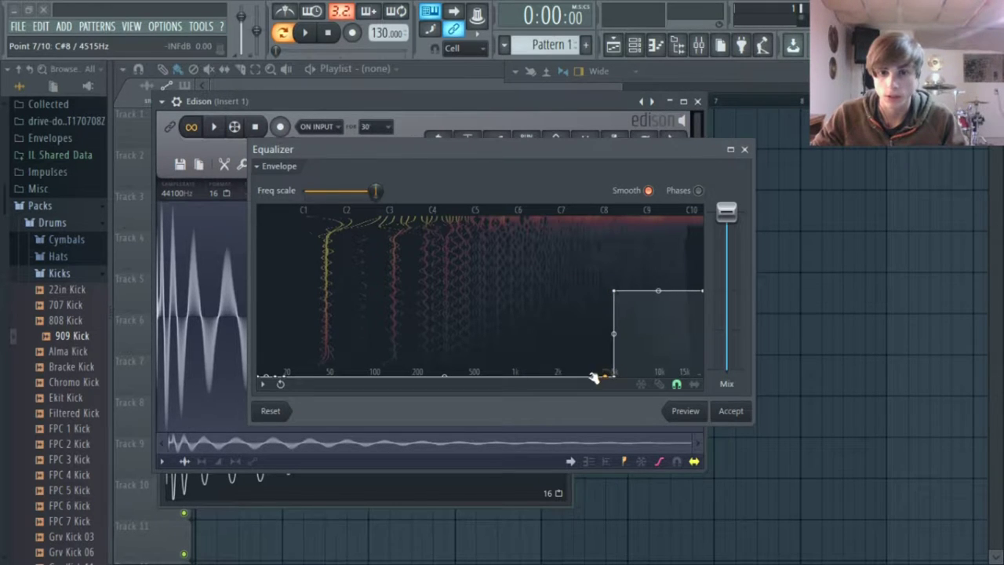
mouse_move(616, 378)
left_mouse_down()
mouse_move(589, 377)
mouse_move(605, 376)
left_mouse_up()
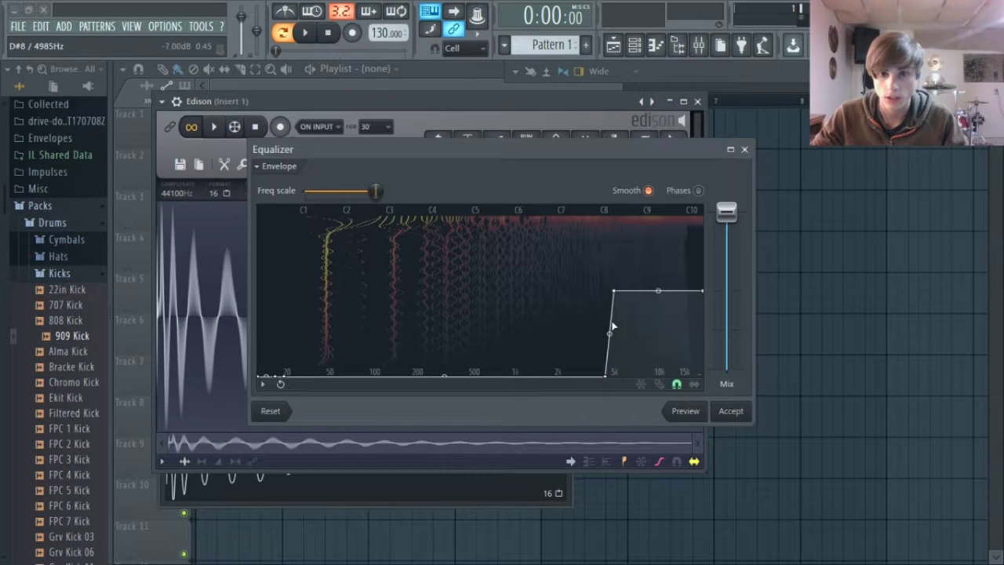
left_click_drag(617, 291, 605, 301)
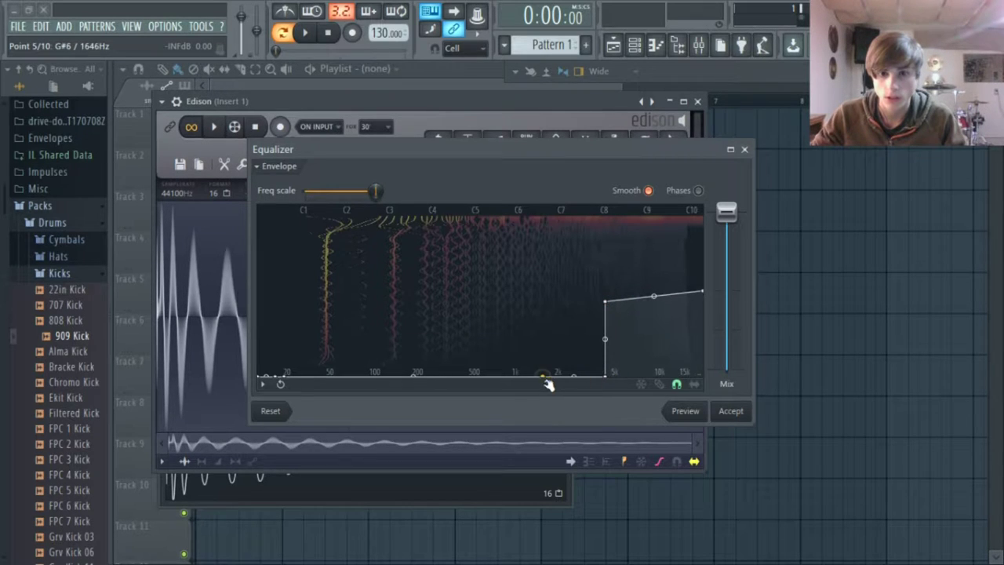
right_click(606, 376)
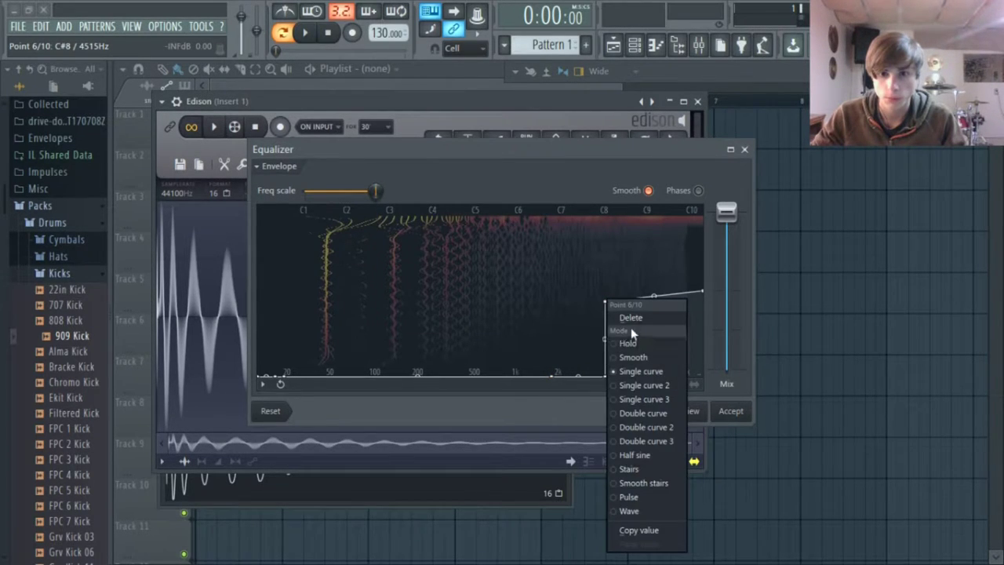
right_click(610, 378)
left_click(630, 317)
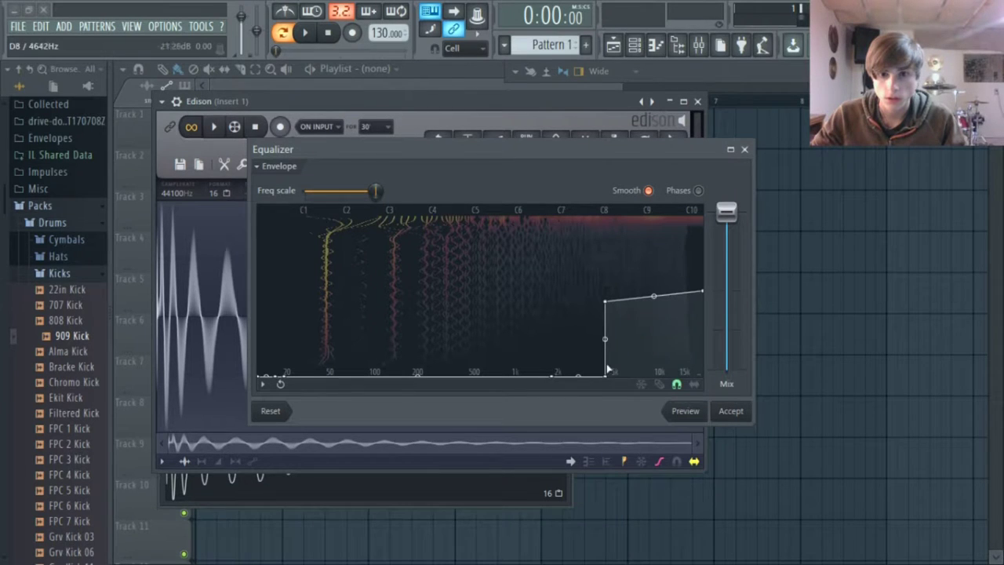
right_click(609, 375)
left_click(633, 317)
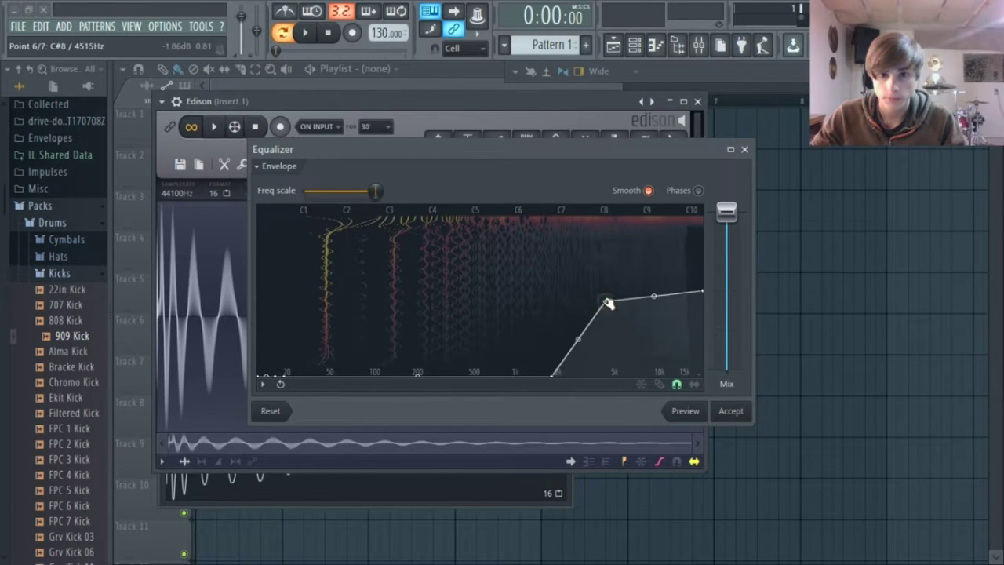
left_click_drag(607, 304, 555, 291)
- Preview the kick repeatedly with the high-pass cutoff at about 1.9 kHz
left_click(680, 411)
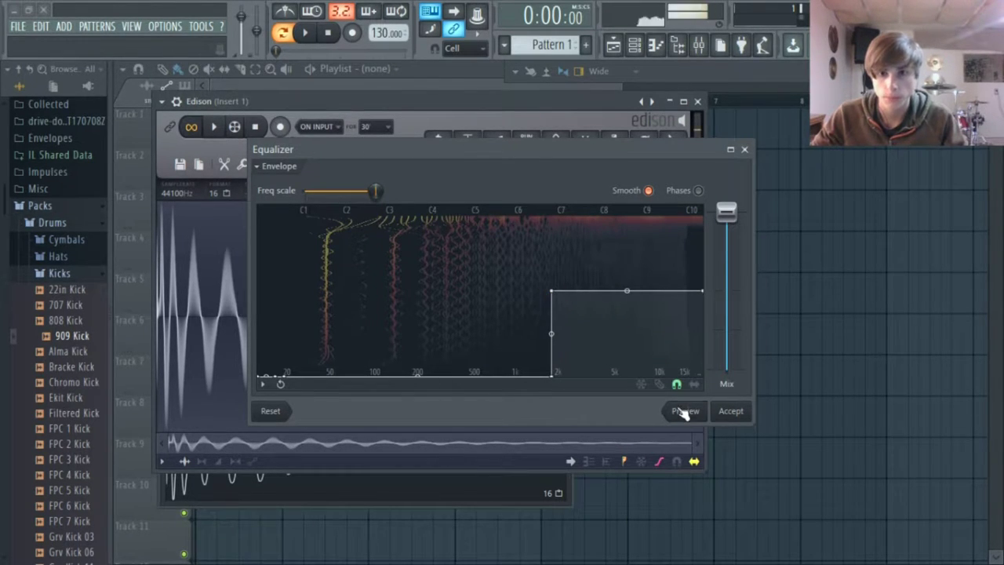
left_click(684, 412)
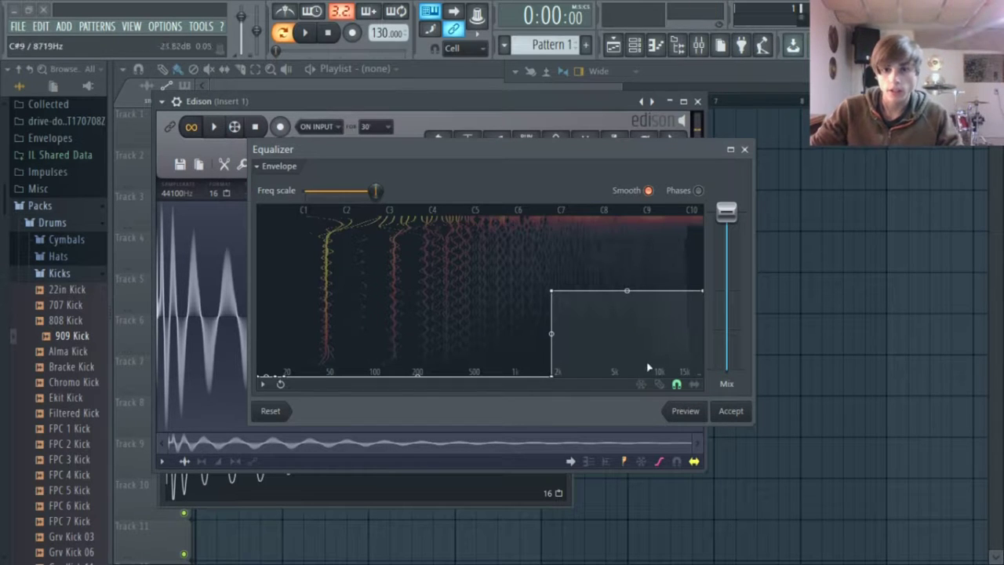
left_click(693, 413)
left_click(680, 411)
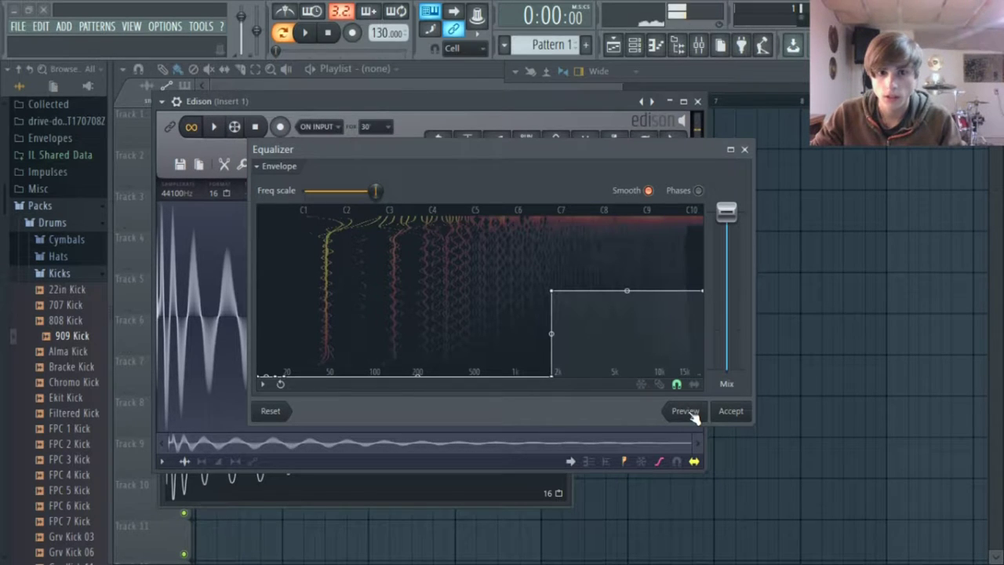
left_click(695, 410)
- Apply the high-pass equalization and send the filtered kick to playlist Track 1 as an audio clip after playing it back
left_click(730, 413)
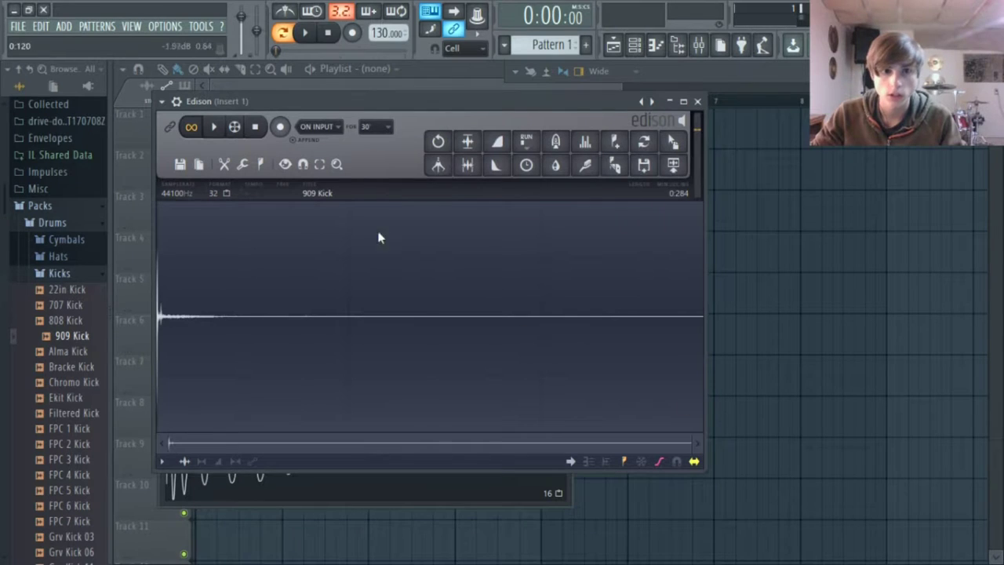
left_click(213, 125)
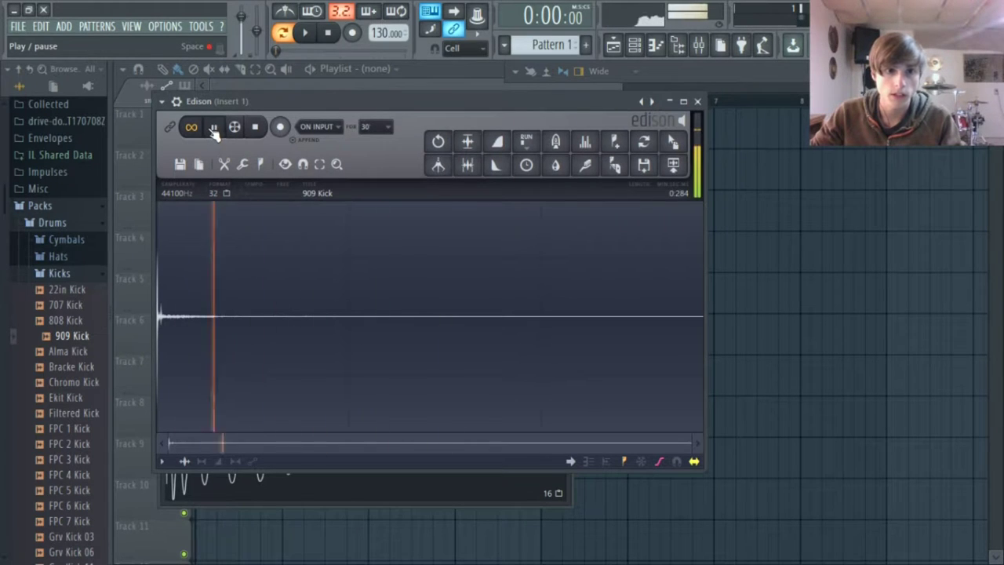
left_click(672, 164)
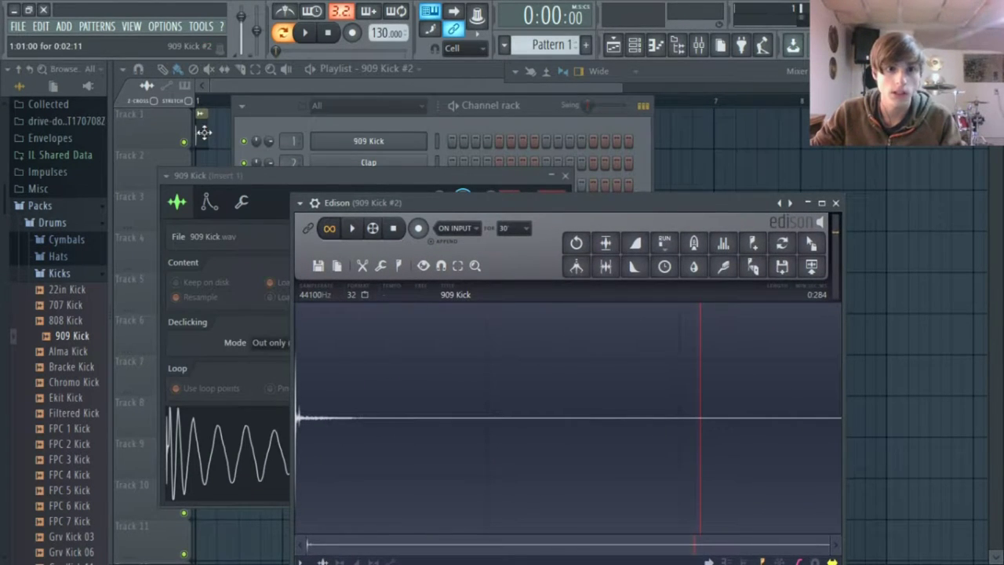
- Reload the original 909 Kick from its sampler channel into Edison and open the equalizer on it
left_click_drag(353, 171, 362, 133)
left_click_drag(313, 407, 552, 417)
left_click_drag(661, 207, 686, 129)
left_click(753, 168)
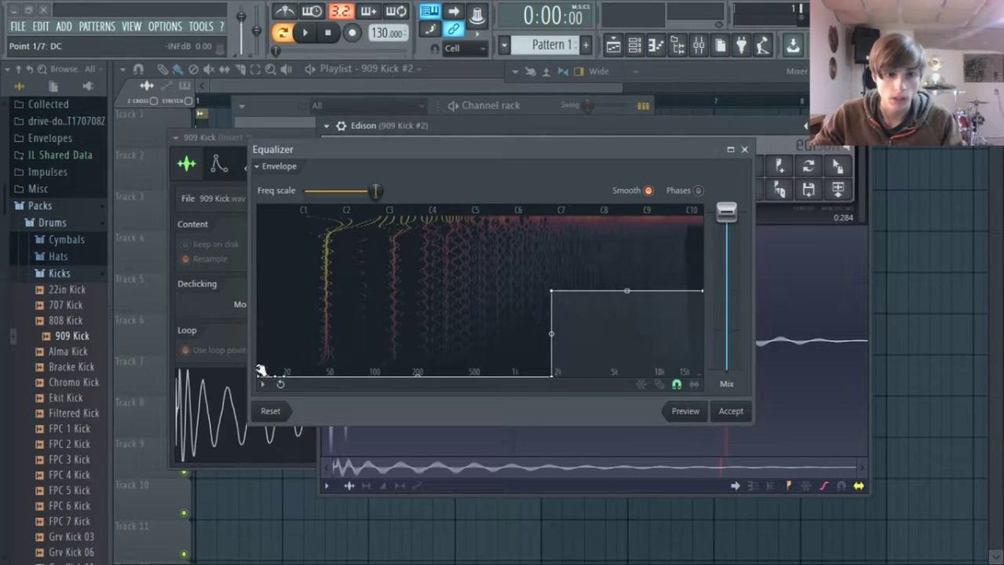
- Raise the equalizer envelope to a flat level of about 1.7 dB from the lowest frequencies up to about 1.9 kHz
left_click_drag(262, 370, 239, 283)
mouse_move(555, 374)
left_mouse_down()
mouse_move(552, 314)
mouse_move(552, 392)
left_mouse_up()
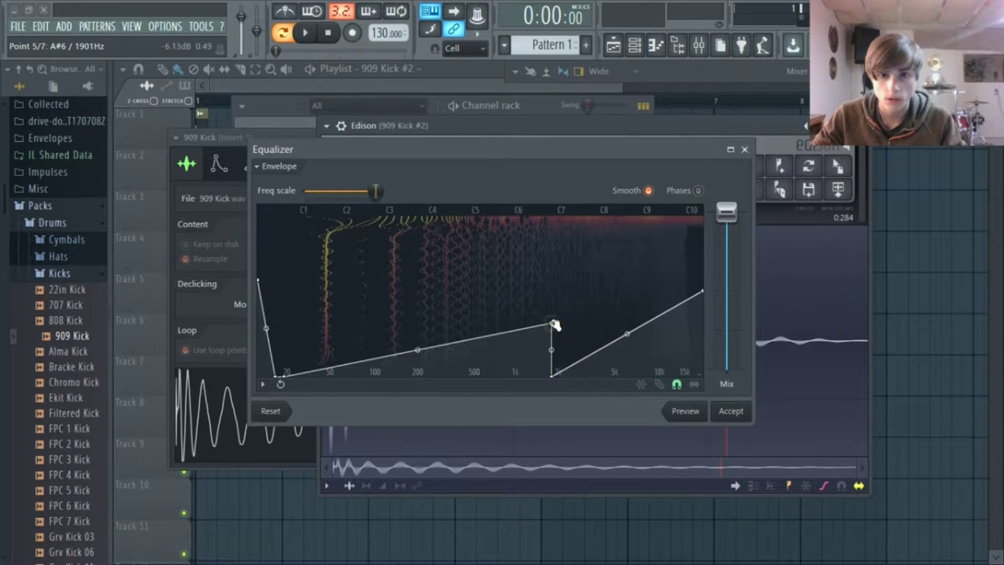
left_click_drag(555, 326, 555, 291)
left_click_drag(277, 375, 284, 283)
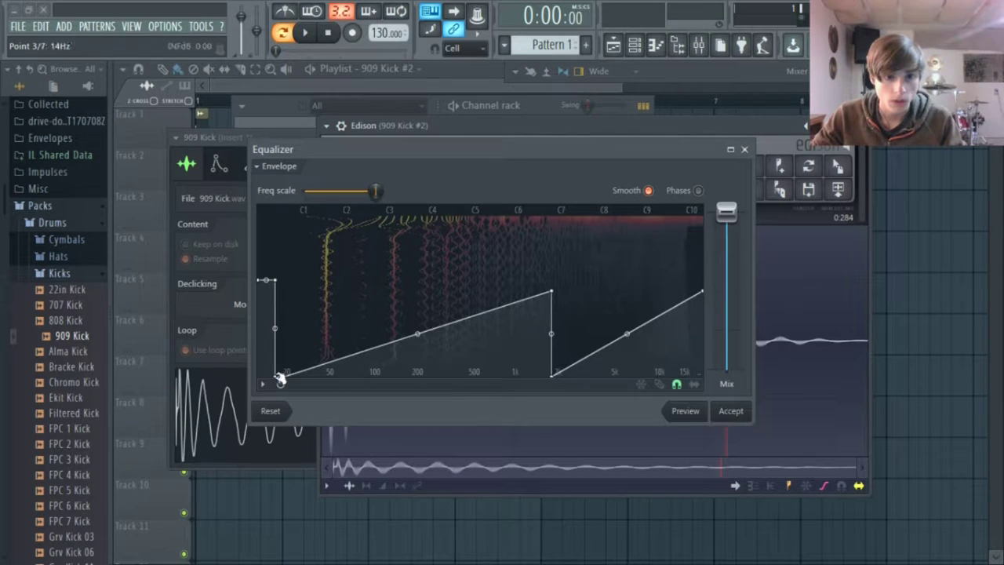
left_click_drag(280, 378, 288, 278)
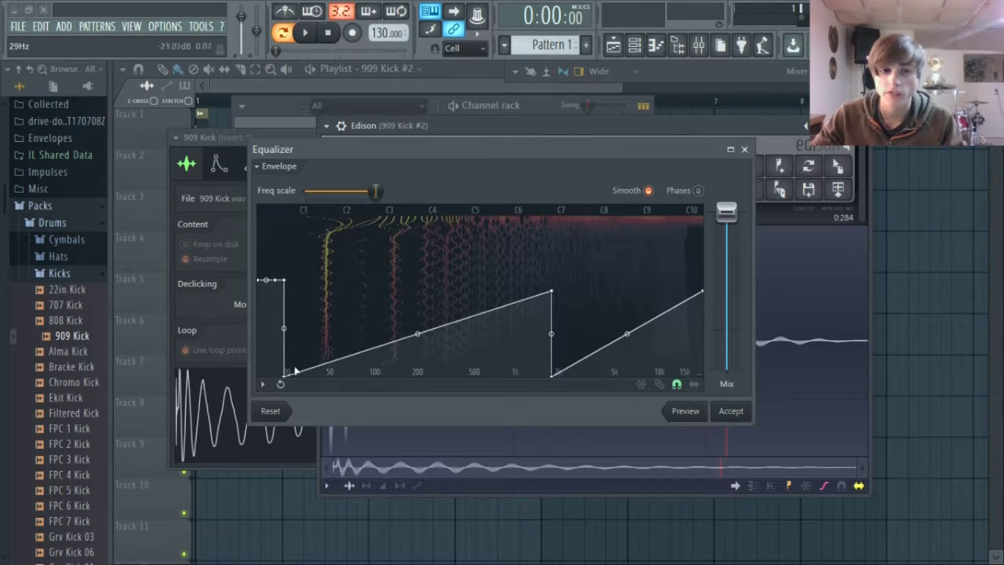
left_click_drag(283, 373, 290, 282)
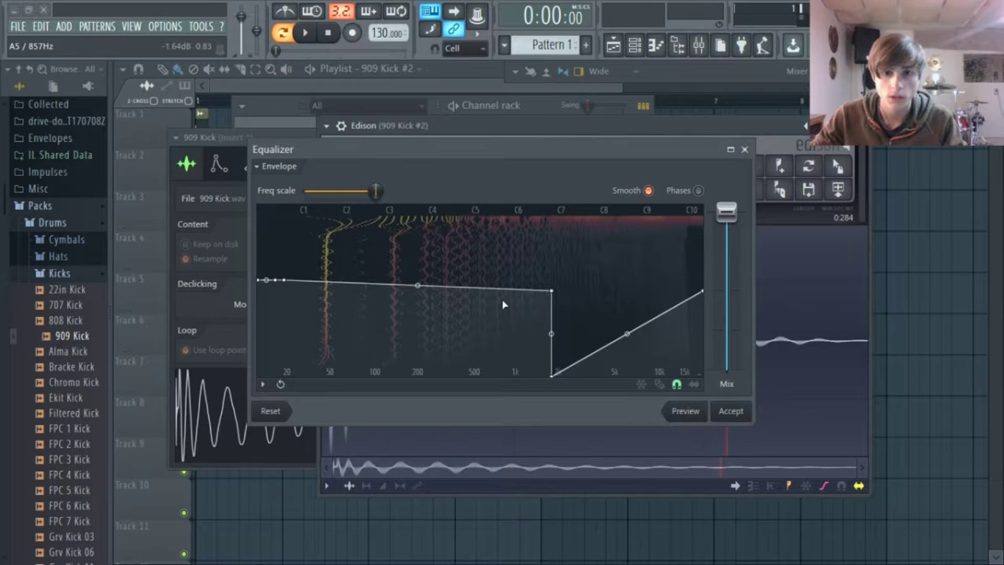
left_click_drag(553, 298, 556, 283)
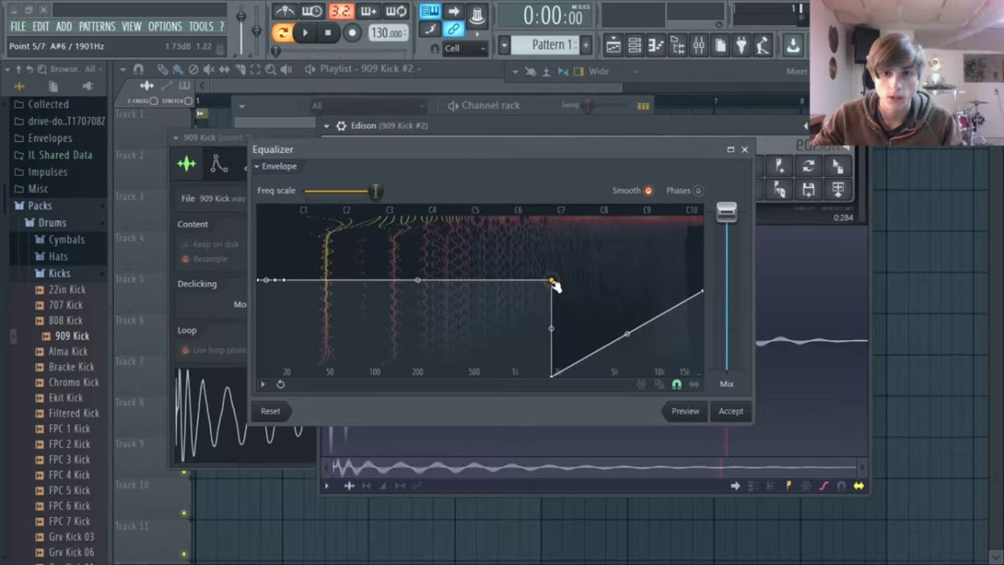
- Fully cut the envelope above about 1.9 kHz, and preview and apply the resulting low-pass equalization
left_click(686, 411)
left_click_drag(704, 295, 702, 436)
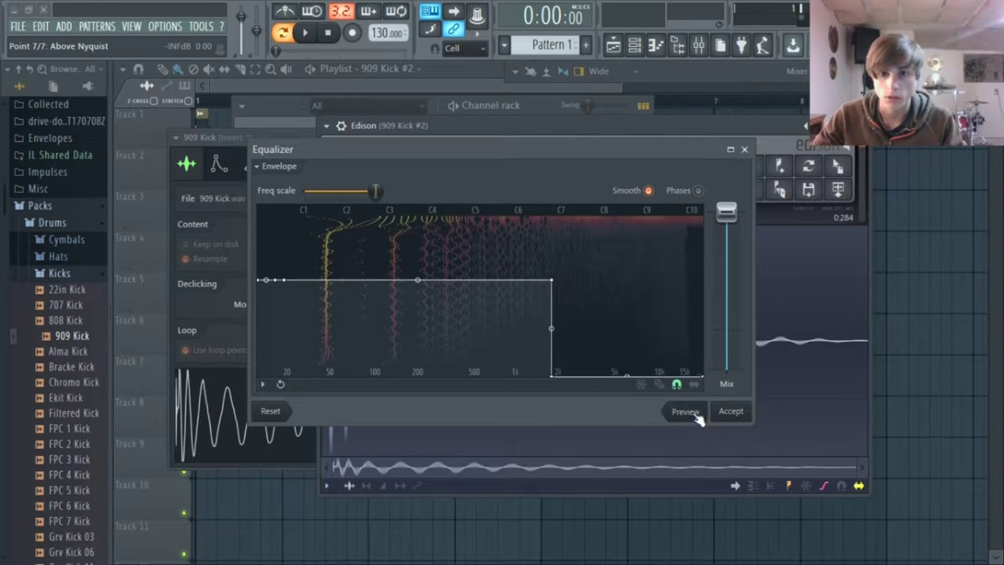
left_click(680, 410)
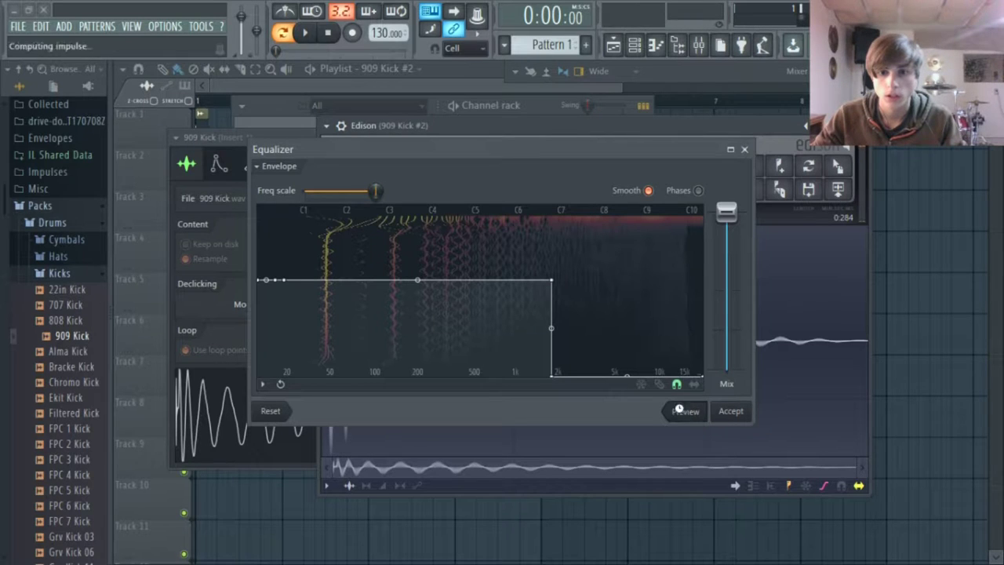
left_click(693, 418)
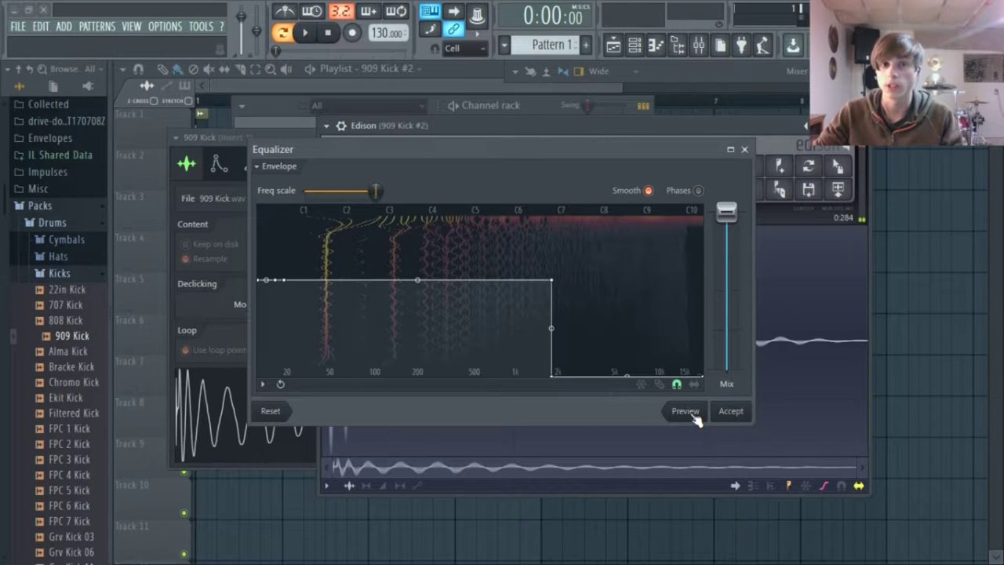
left_click(730, 410)
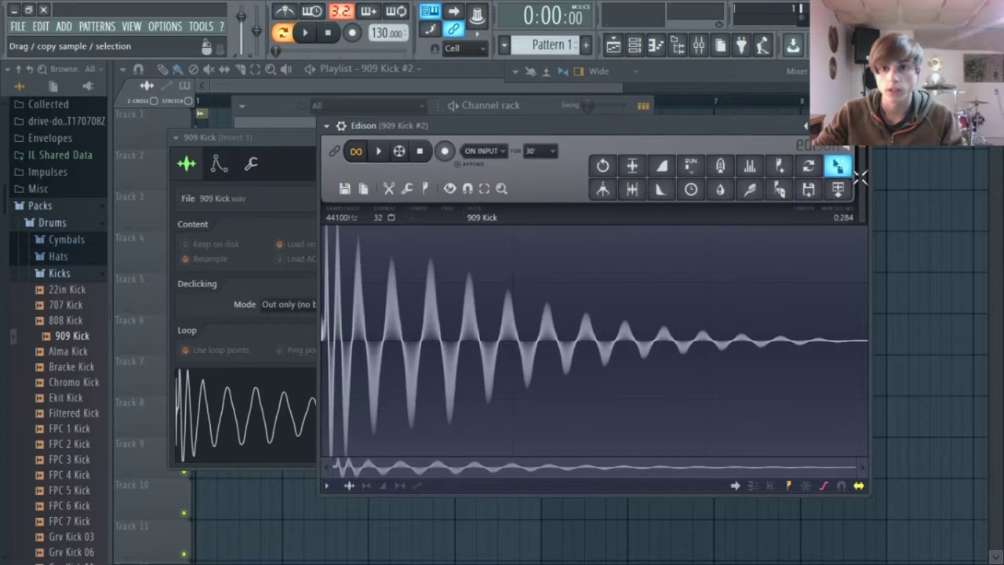
- Reopen Edison from the mixer insert's first effect slot and send the low-passed kick to playlist Track 2 as an audio clip
key("F12")
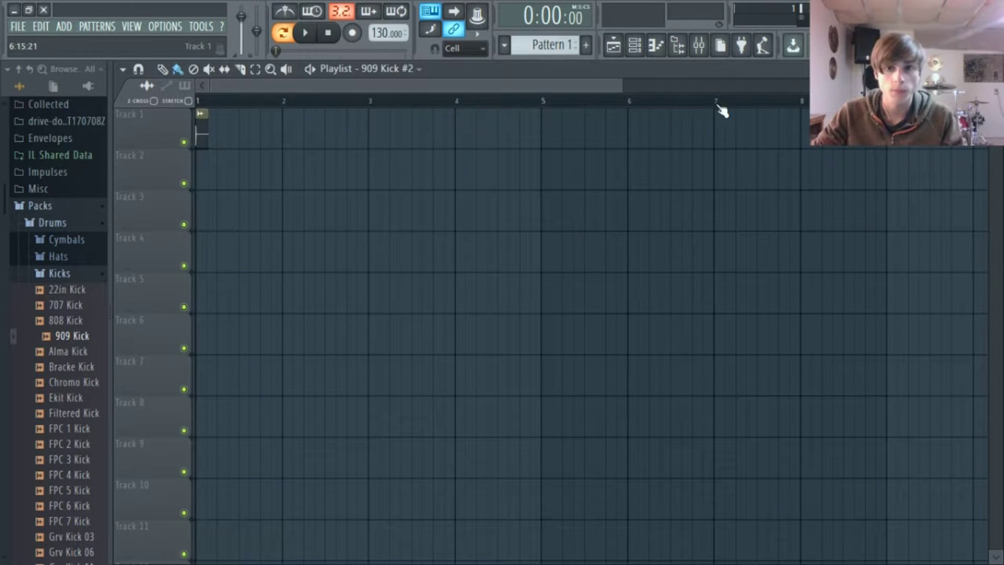
left_click(699, 44)
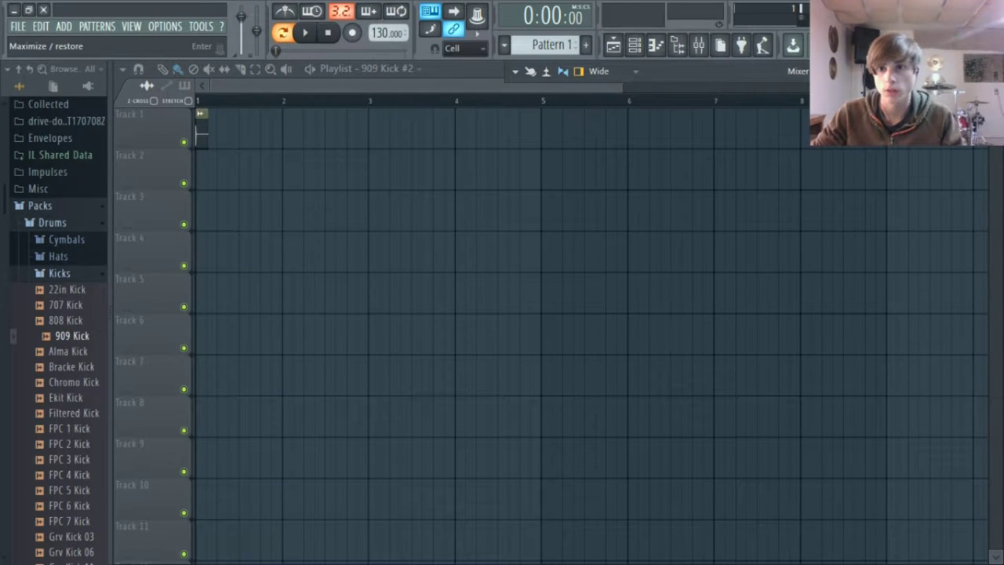
left_click(975, 71)
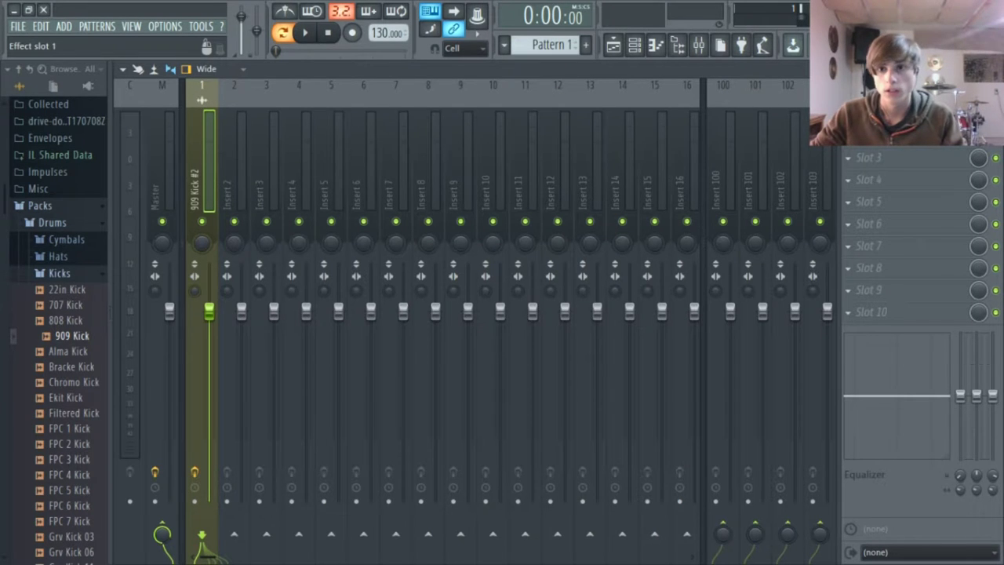
left_click(910, 114)
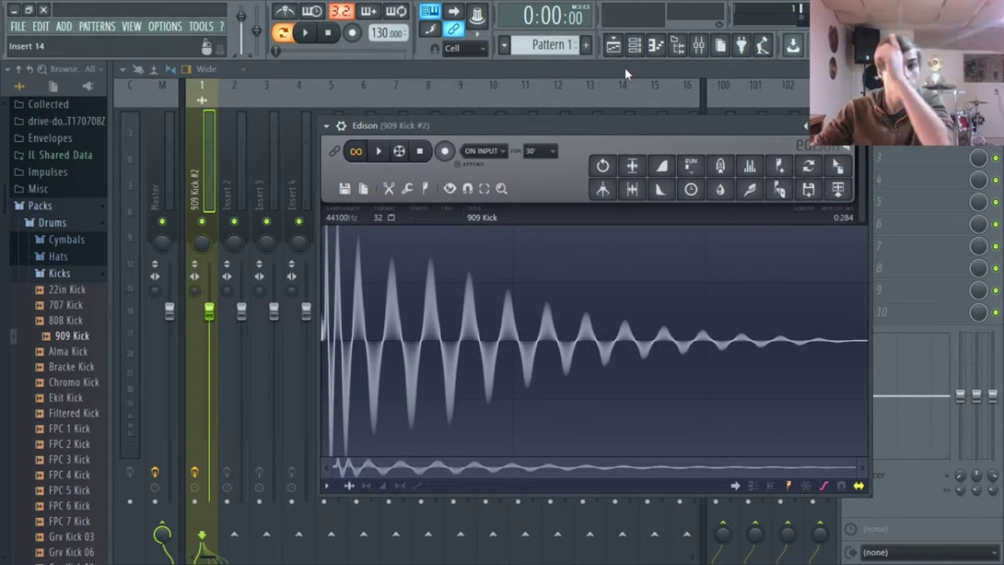
left_click(613, 44)
- Switch to song mode and play the high and low kick clips together in the playlist
left_click(281, 33)
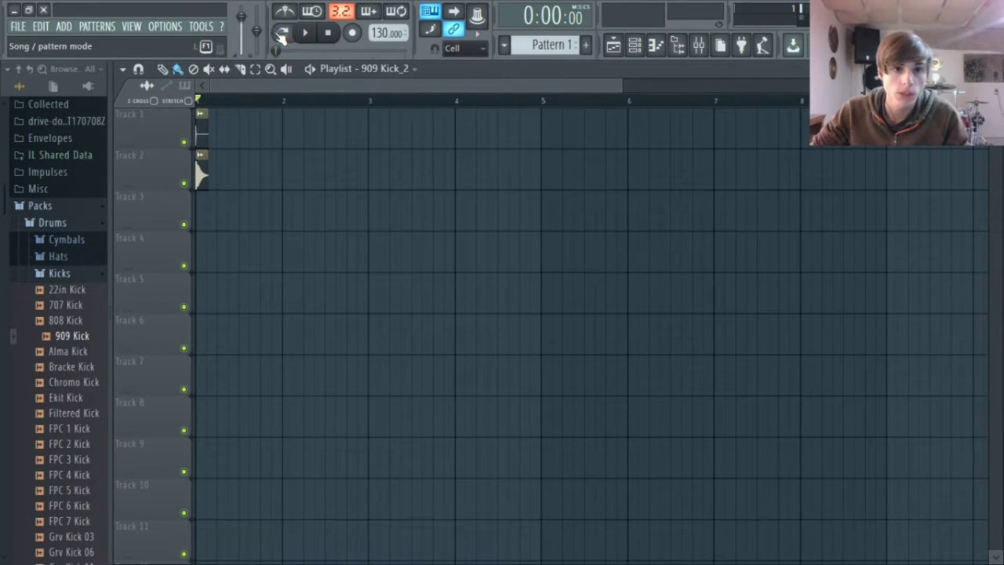
left_click(305, 33)
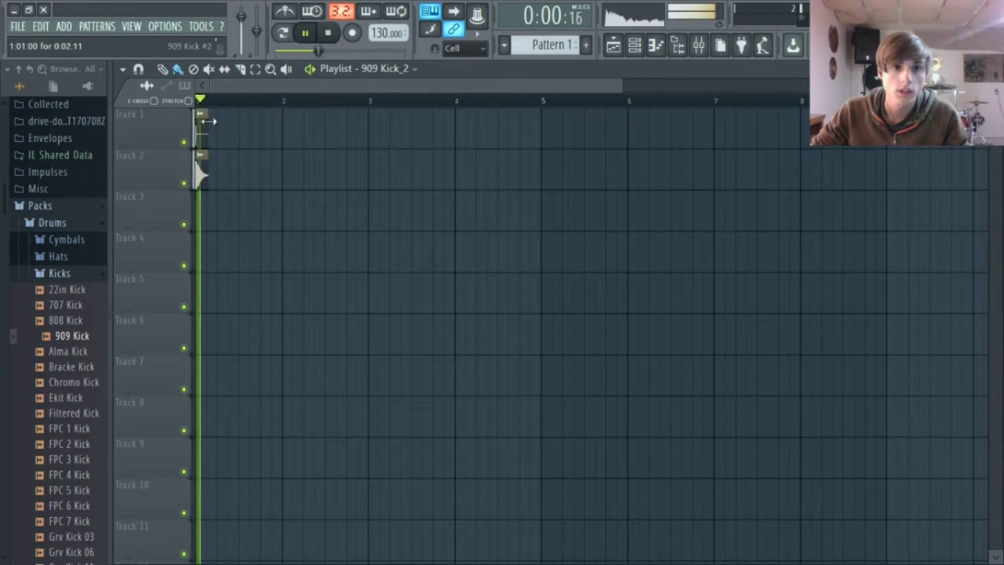
left_click(329, 33)
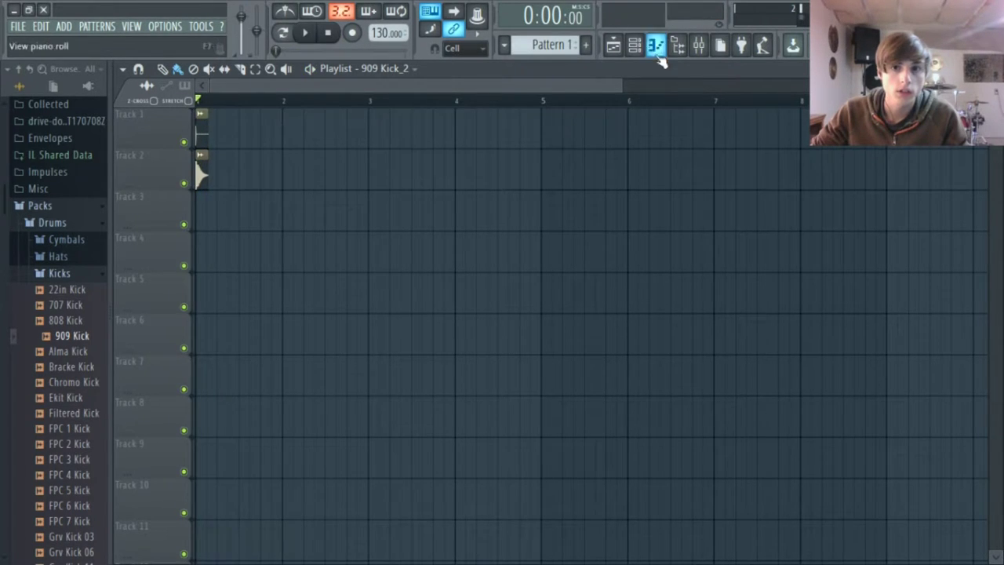
- Close the Edison window from the kick's mixer insert and return to the playlist
left_click(655, 45)
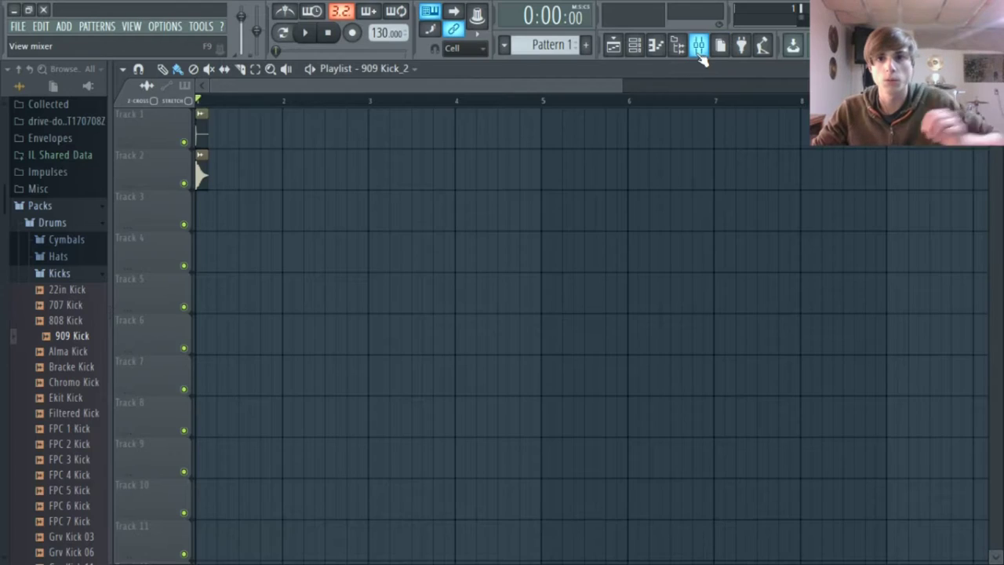
left_click(697, 45)
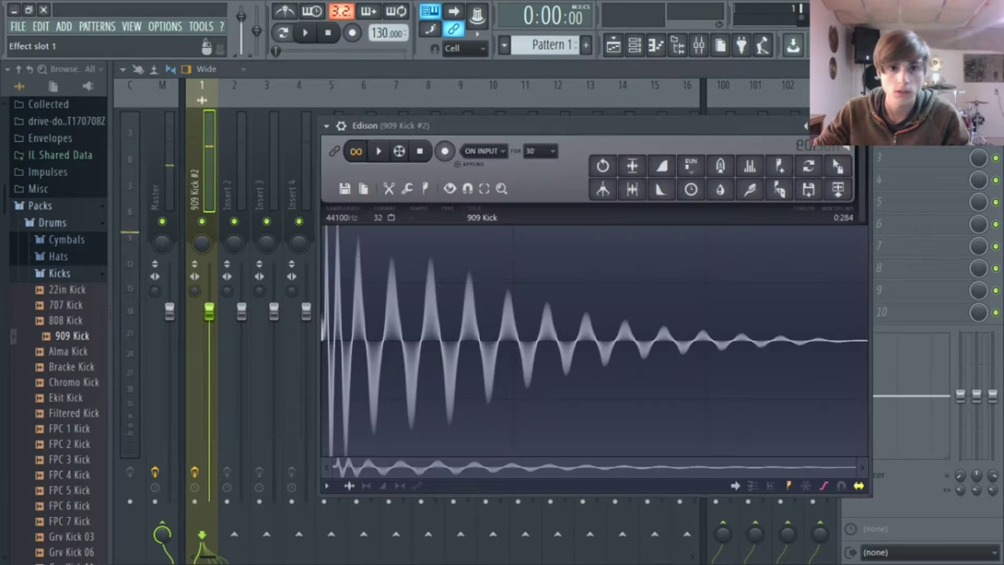
left_click(909, 113)
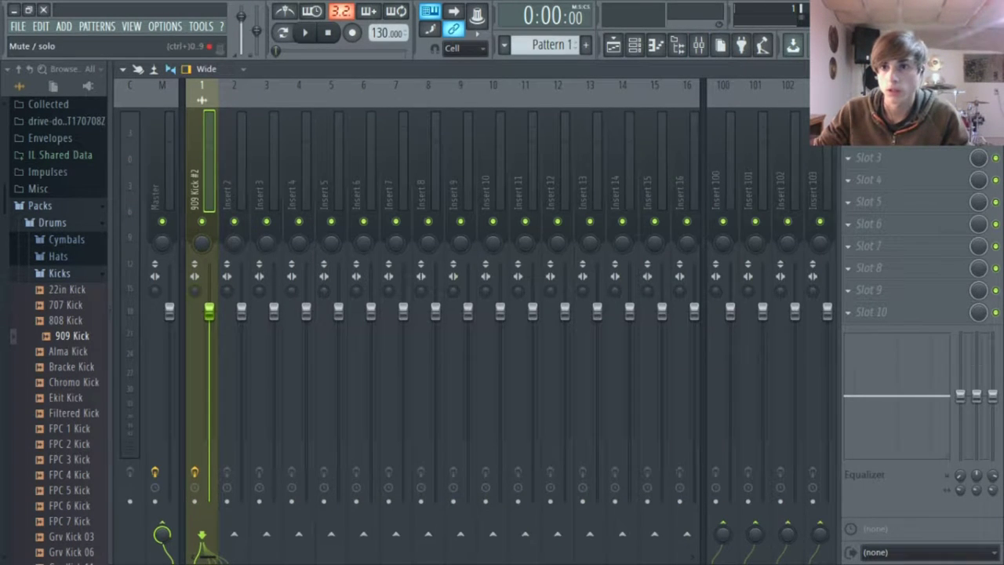
left_click(613, 45)
- Play the song and place copies of the high-frequency clip on Track 1 at beat 2 and the low-frequency clip on Track 2 at beat 3
left_click(308, 33)
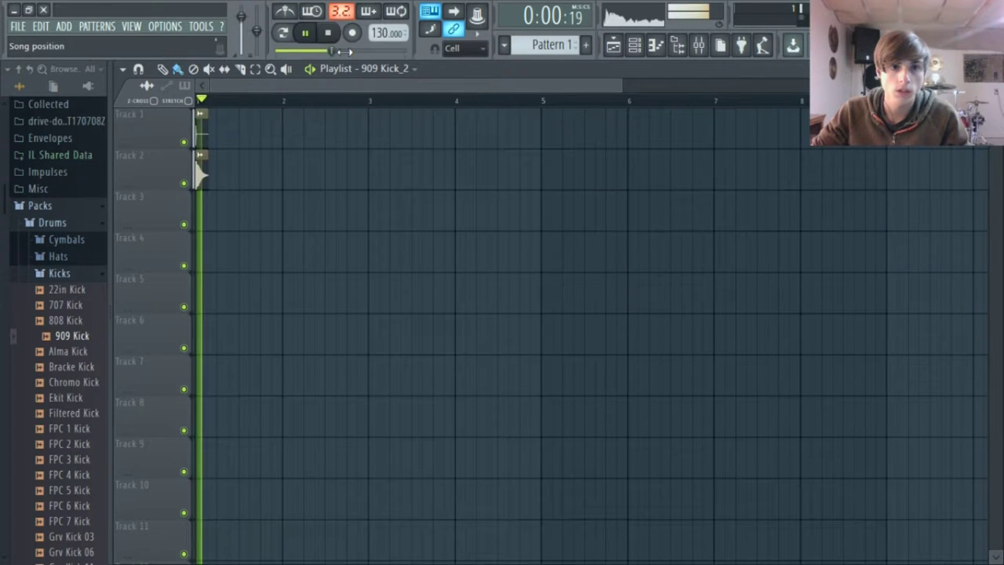
left_click(201, 131)
left_click(224, 130)
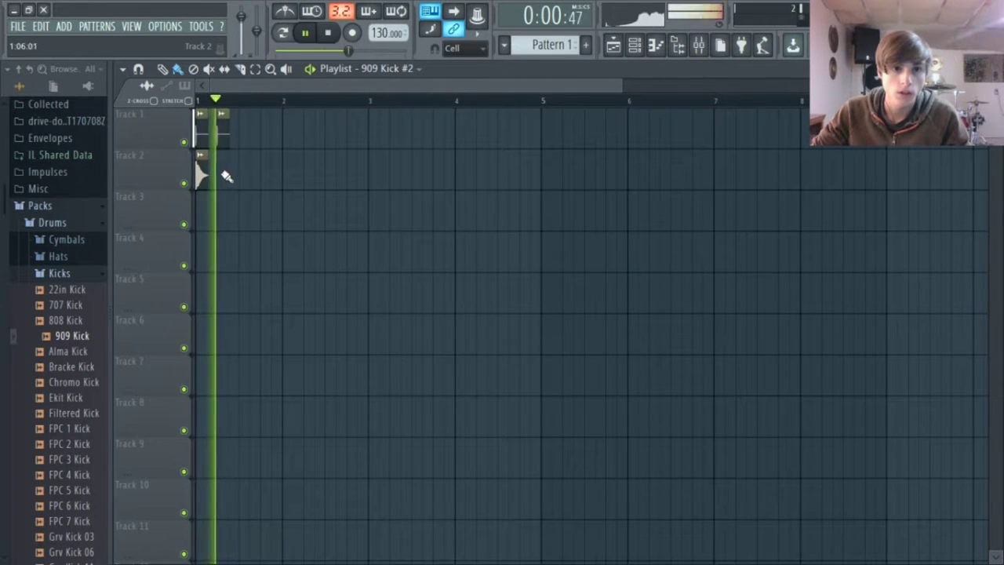
left_click(246, 179)
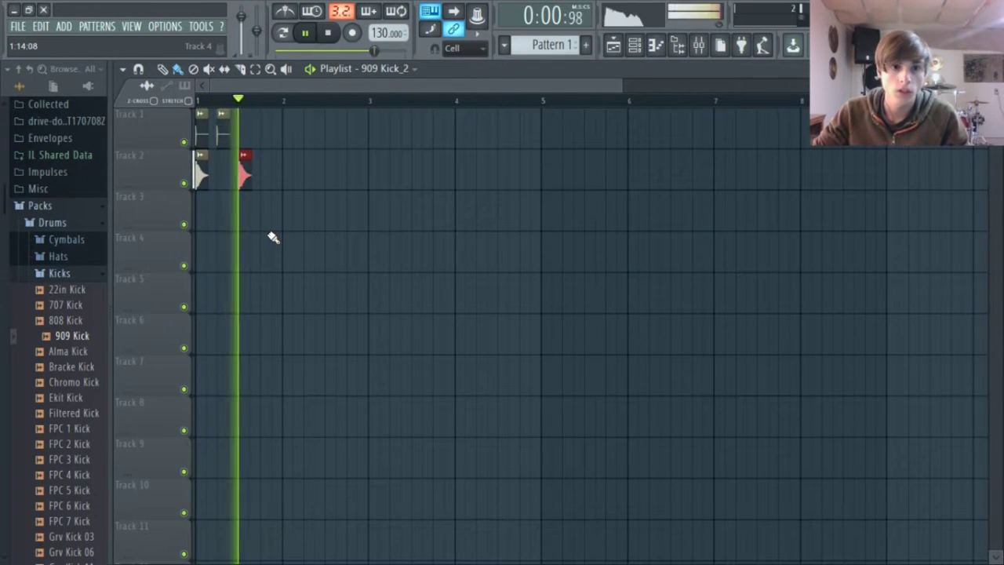
- Replay the combined and separate kick clips from the start of the playlist, and stop playback
left_click(327, 41)
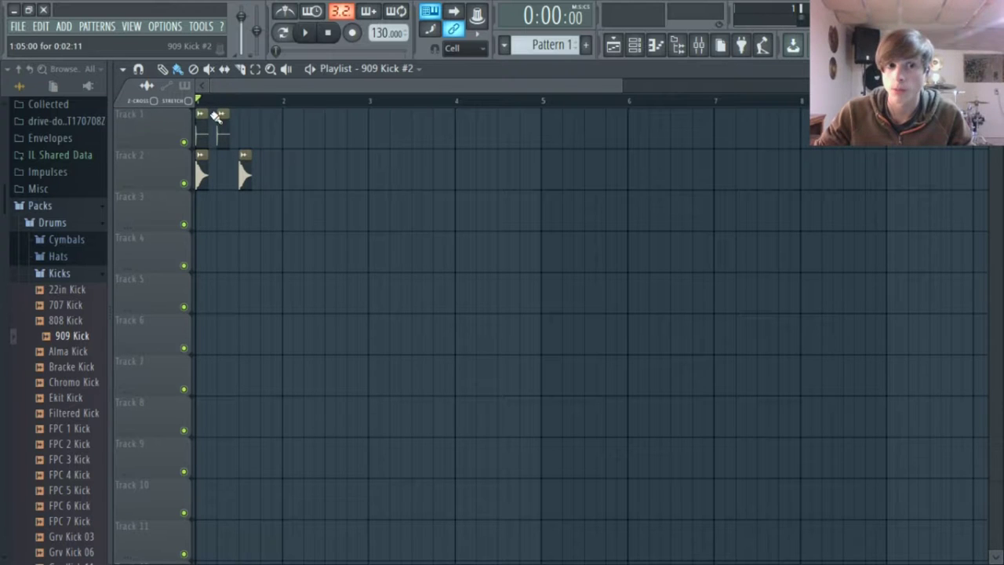
left_click(284, 34)
left_click(305, 32)
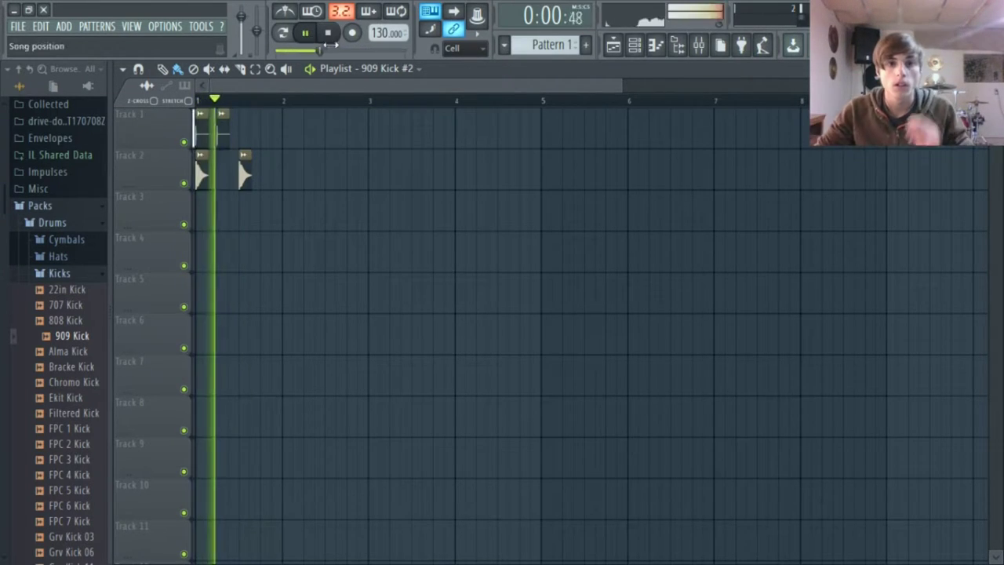
left_click(329, 34)
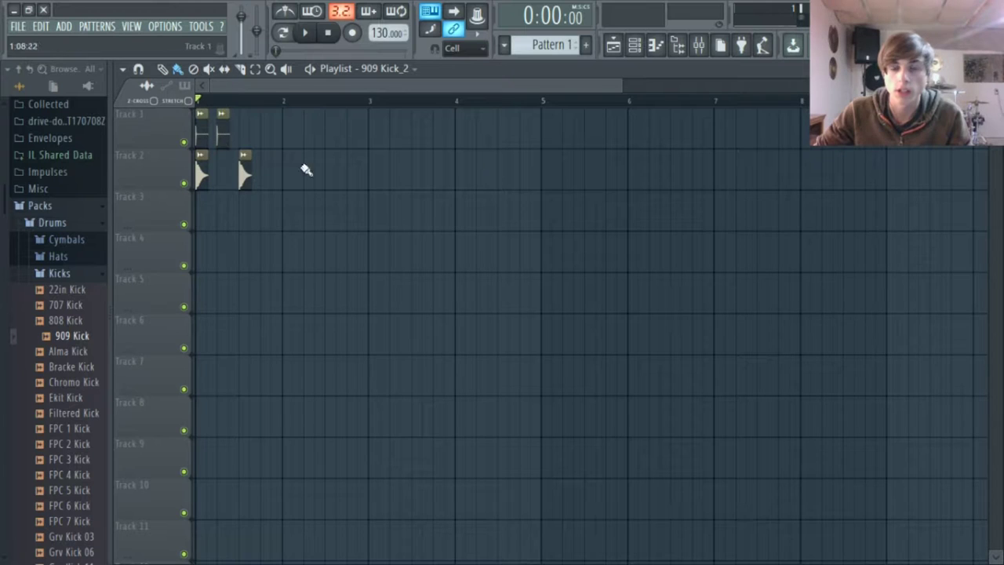
- Rename mixer insert 2 to "Low"
left_click(708, 45)
left_click(236, 91)
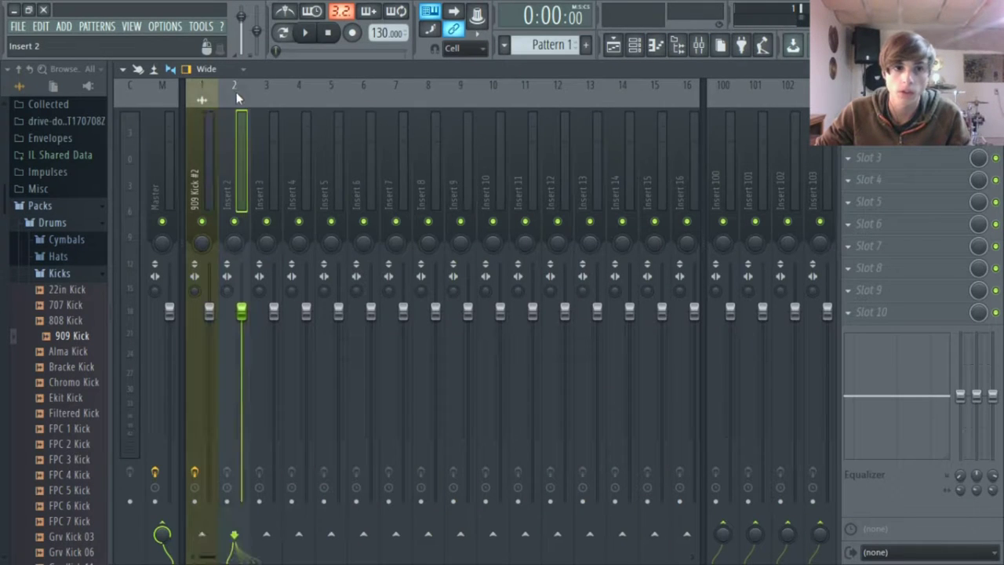
right_click(244, 82)
left_click(280, 98)
type("Low")
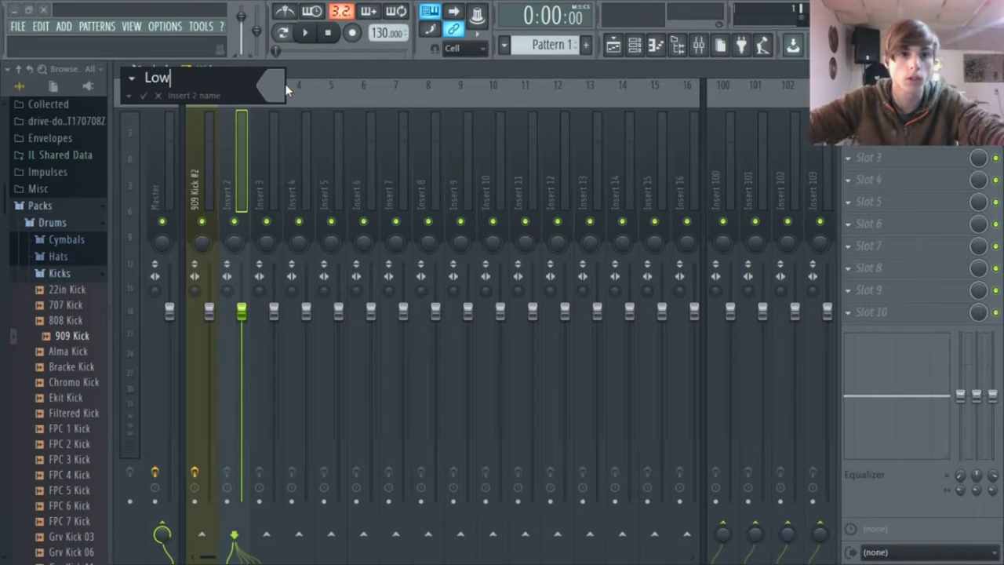
key("Escape")
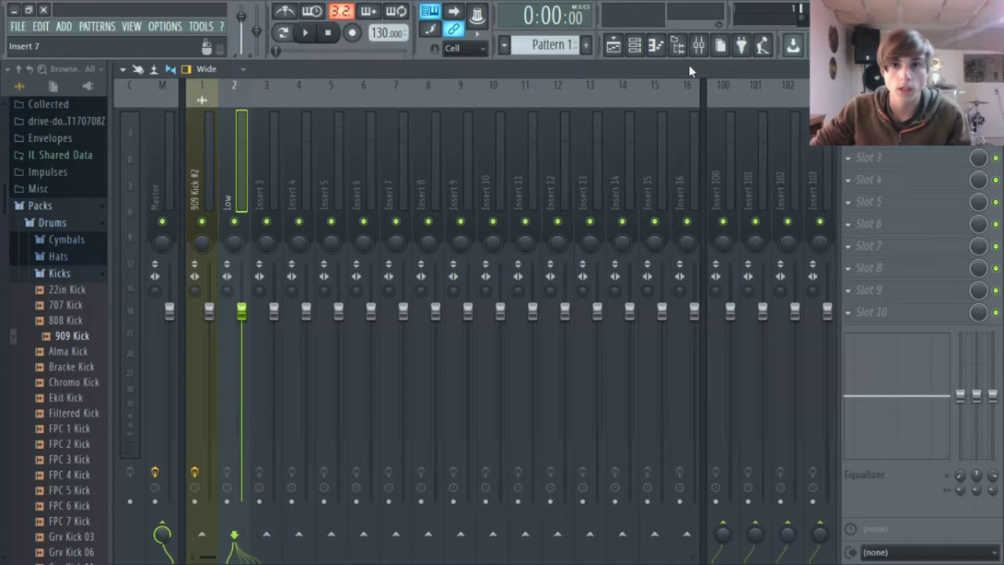
- Route the low-frequency 909 Kick_2 clip on playlist Track 2 to mixer track 2, preview its sample, and return to the mixer
left_click(634, 47)
left_click(614, 44)
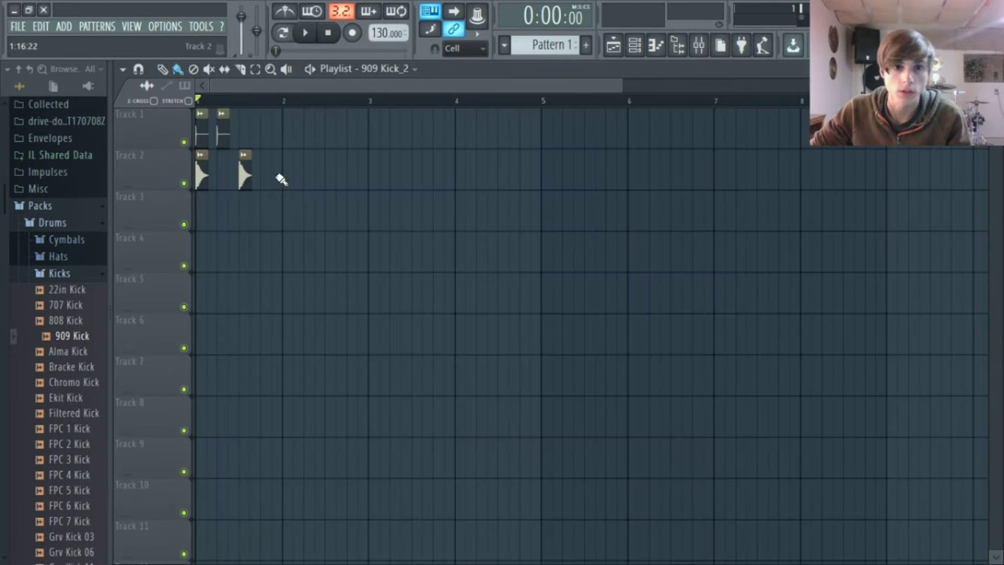
double_click(243, 174)
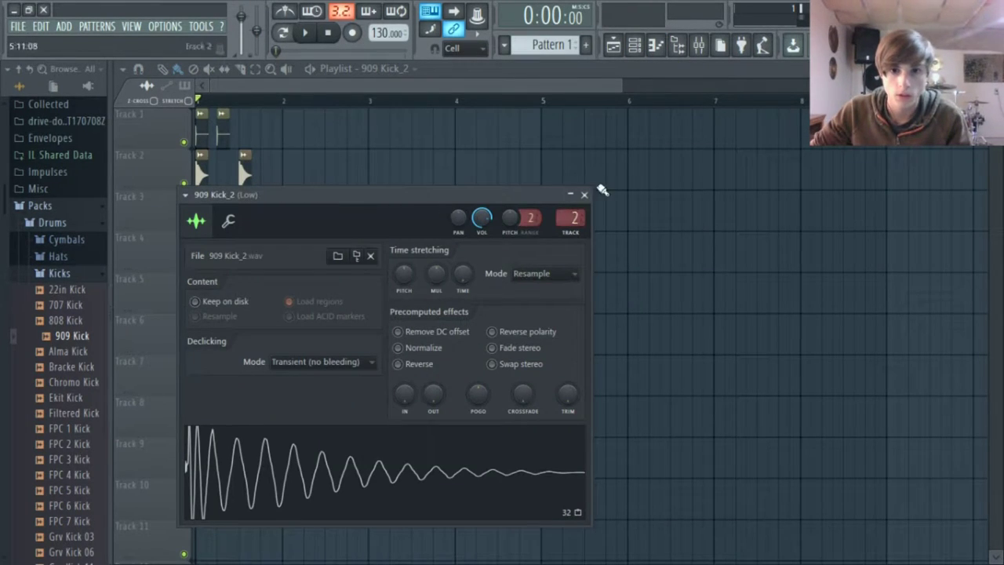
left_click(584, 195)
double_click(245, 179)
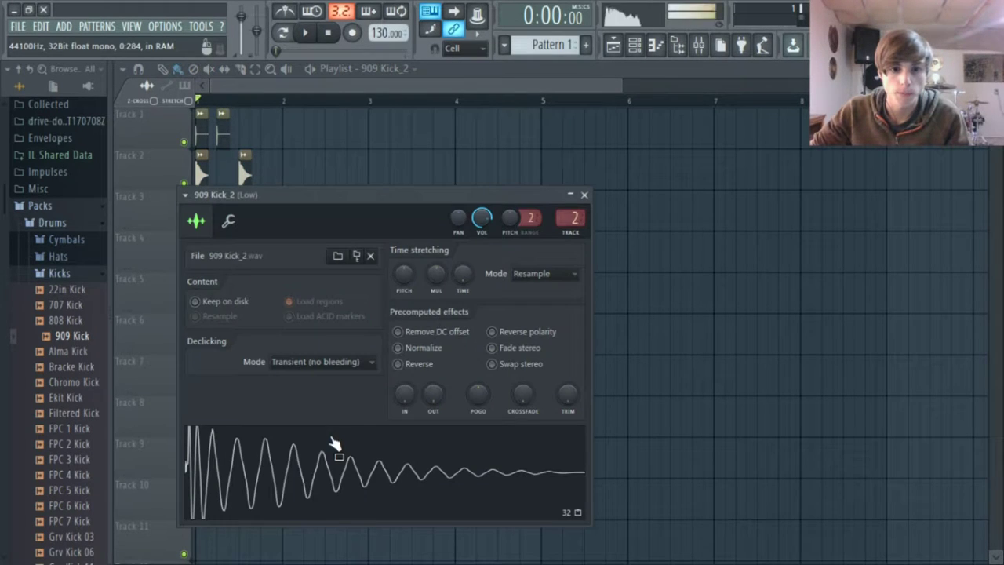
key("F9")
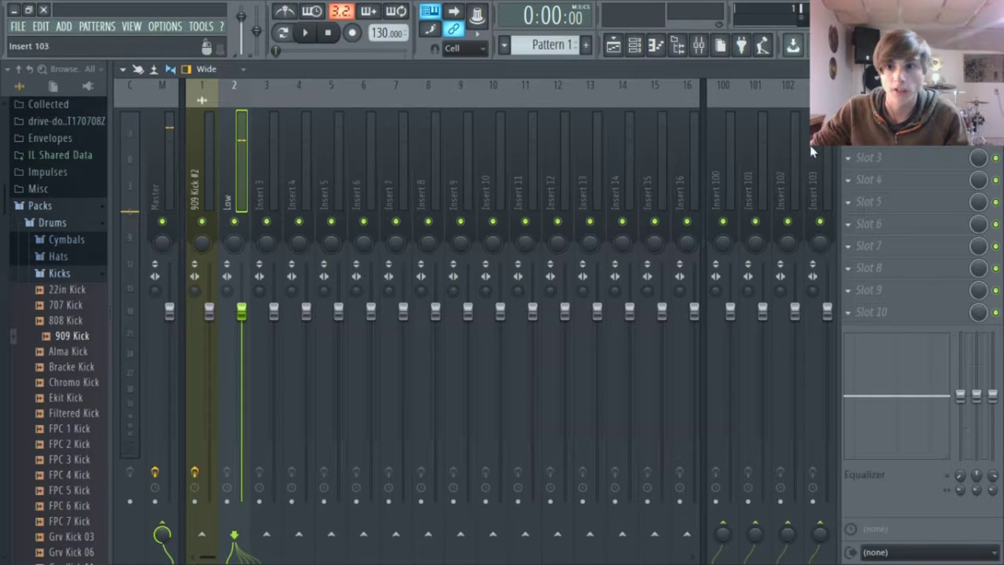
- Load Fruity Parametric EQ 2 into the Low insert's first effect slot and slightly shift the frequencies of bands 5 and 7
left_click(831, 120)
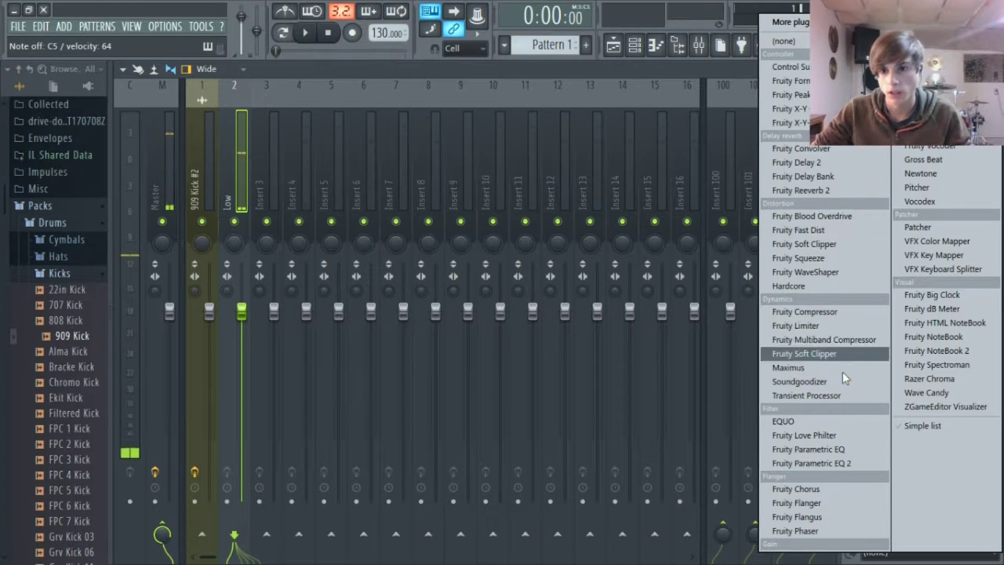
left_click(837, 464)
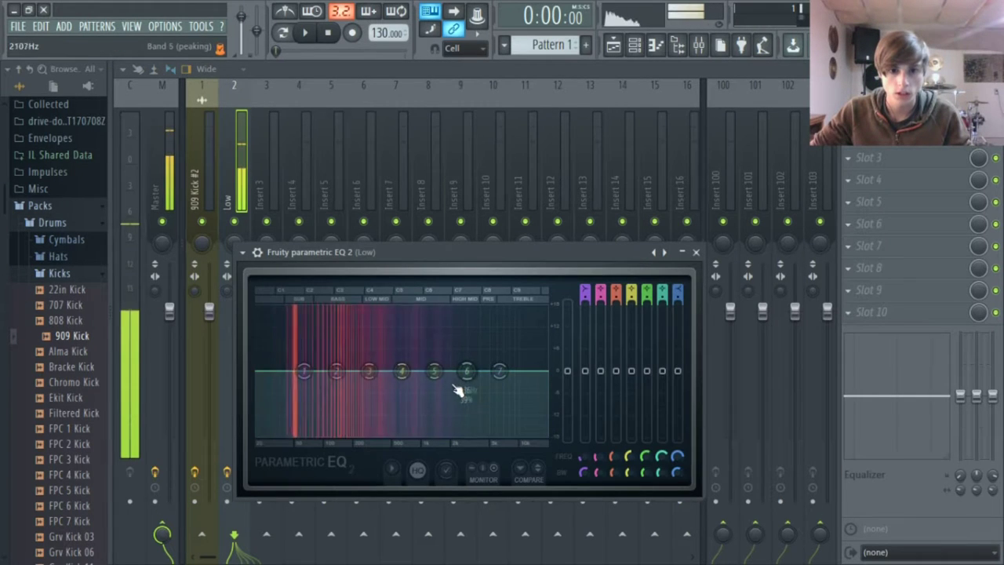
mouse_move(434, 371)
left_mouse_down()
mouse_move(450, 330)
mouse_move(444, 318)
mouse_move(432, 369)
mouse_move(442, 414)
mouse_move(444, 370)
left_mouse_up()
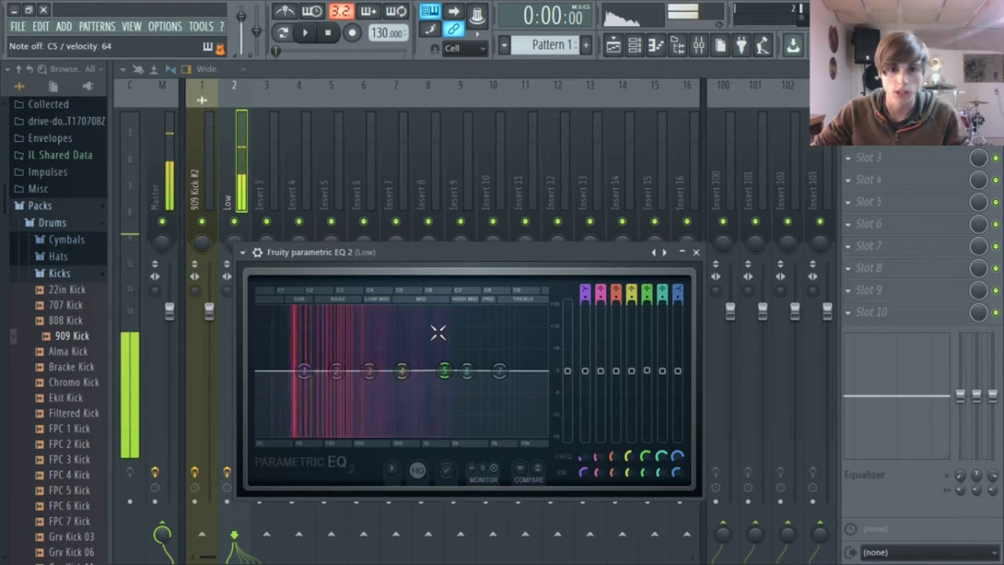
mouse_move(499, 370)
left_mouse_down()
mouse_move(495, 346)
mouse_move(448, 315)
mouse_move(489, 348)
mouse_move(496, 370)
left_mouse_up()
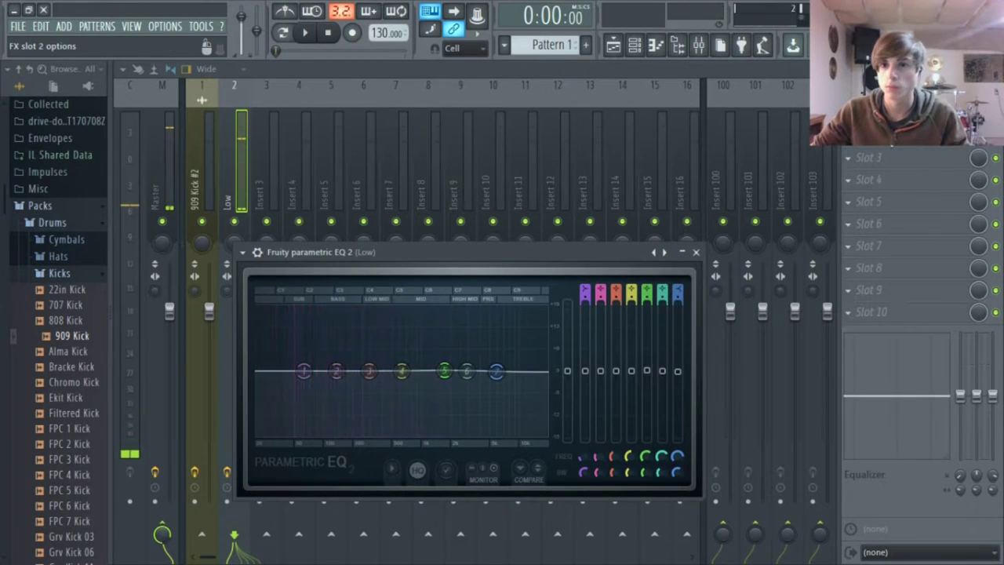
- Load Vocodex into the Low insert's second effect slot with Draft off and the SG level at maximum
left_click(848, 135)
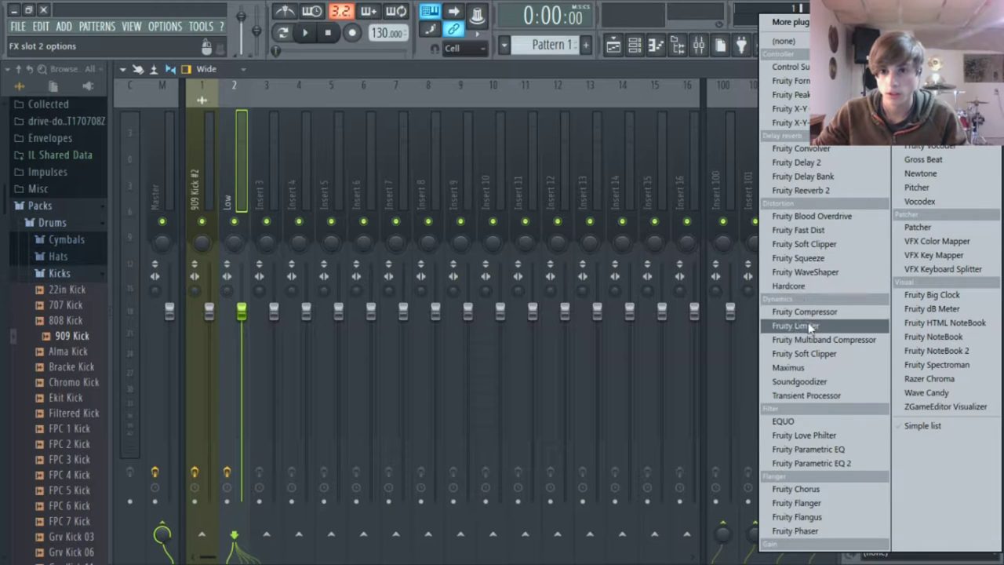
left_click(934, 202)
left_click_drag(511, 271, 512, 141)
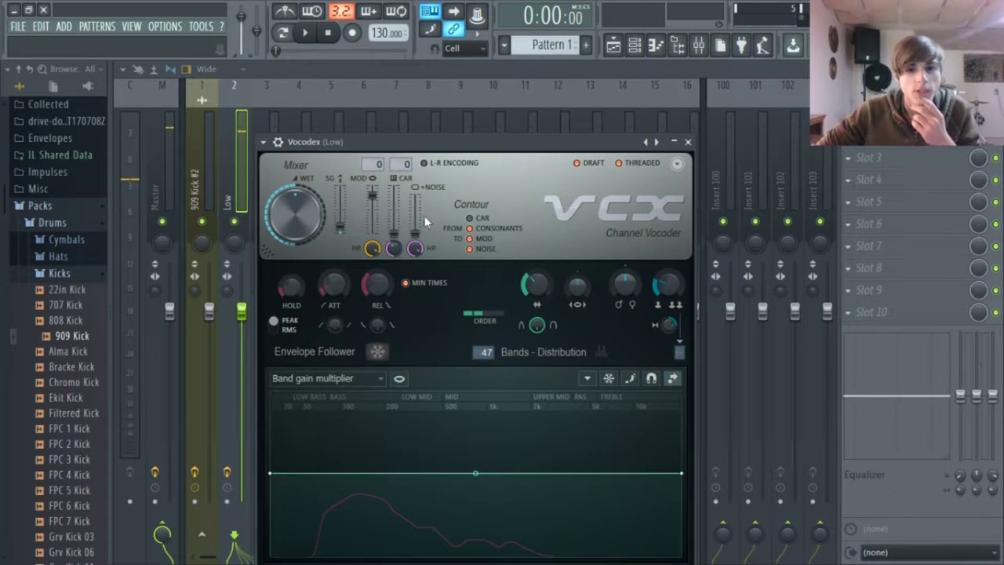
left_click(577, 163)
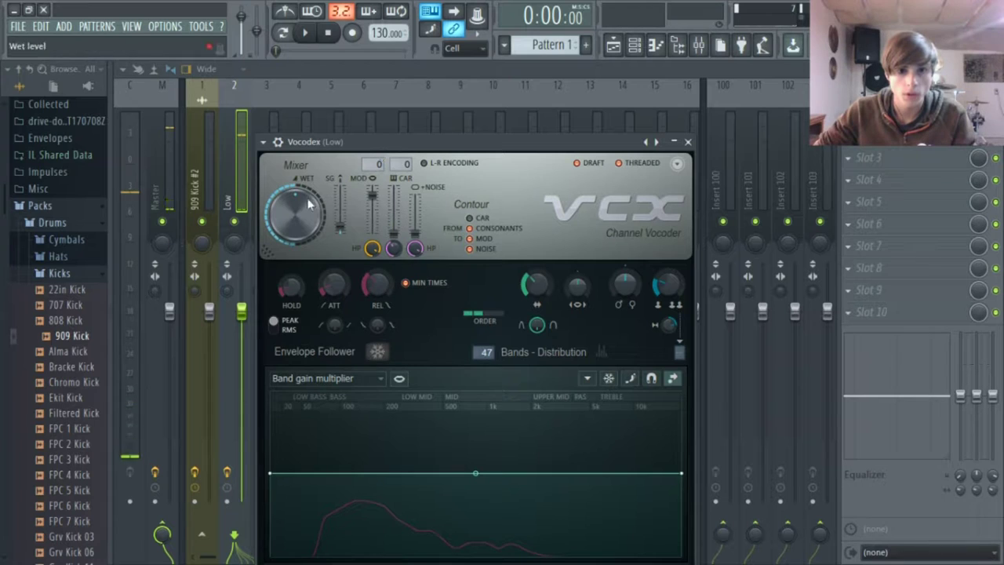
left_click_drag(340, 226, 340, 190)
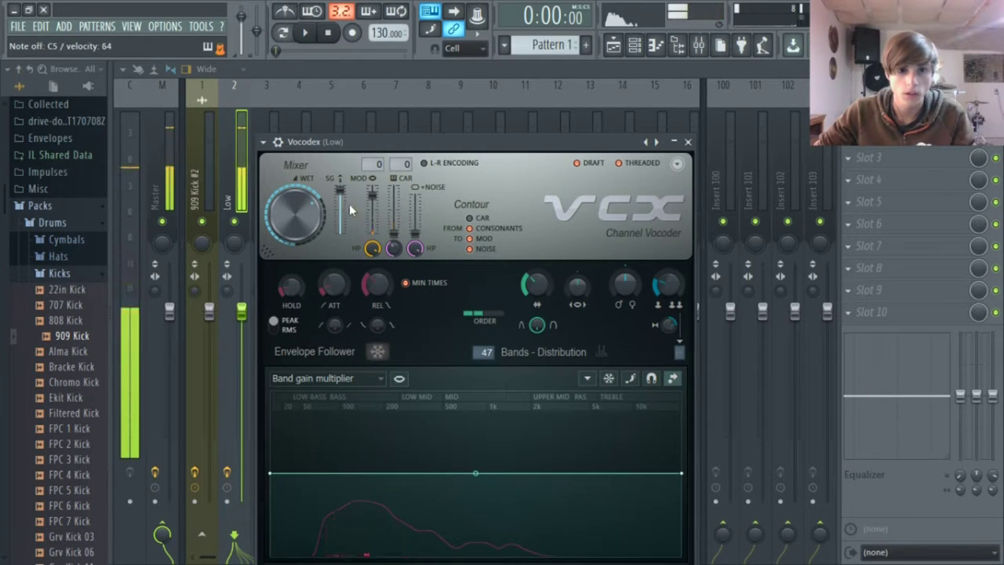
- Adjust Vocodex's bandwidth and shift its formants up while auditioning the low kick, with the wet level at maximum
left_click_drag(536, 284, 537, 251)
key("q")
key("q")
key("q")
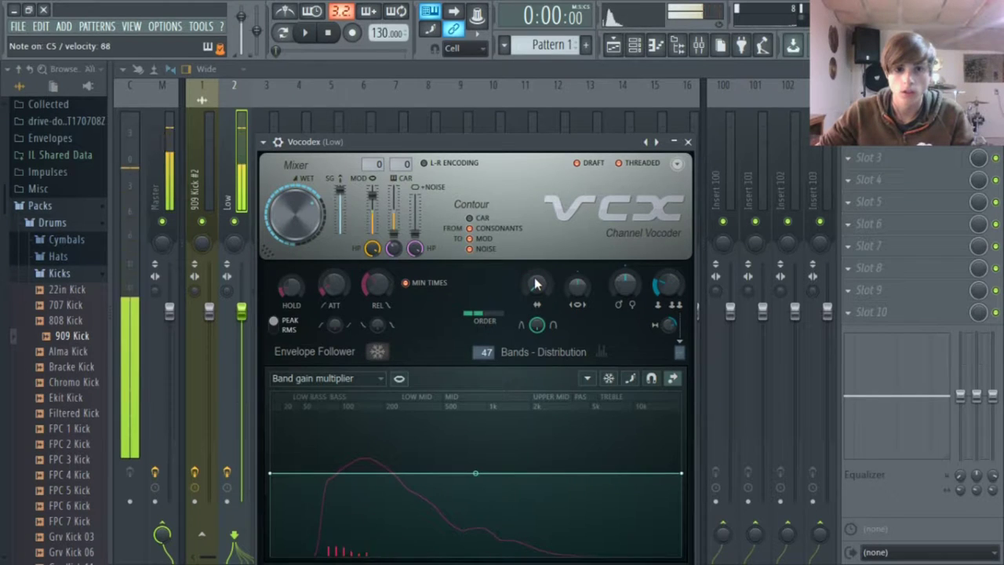
left_click_drag(616, 276, 616, 243)
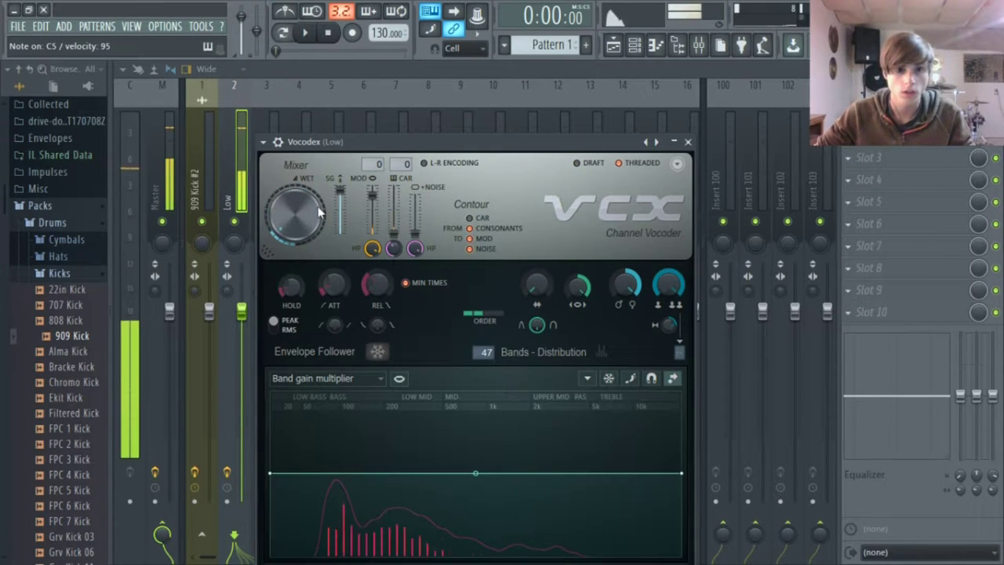
left_click_drag(322, 210, 322, 188)
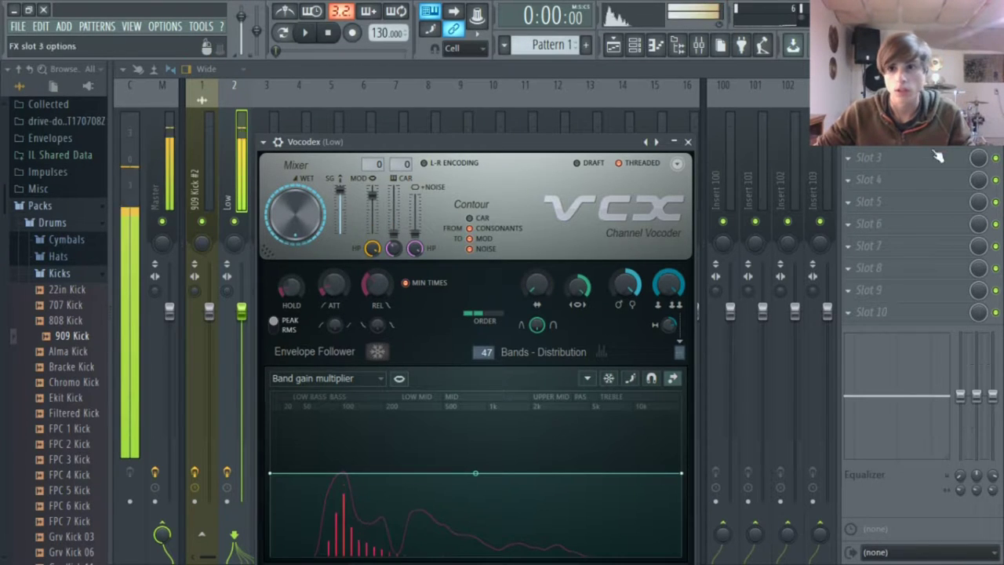
- In the Low insert's first Parametric EQ 2, cut the lows fully with band 1 and boost band 4, lowering band 5 slightly
left_click(902, 113)
left_click_drag(304, 371, 363, 425)
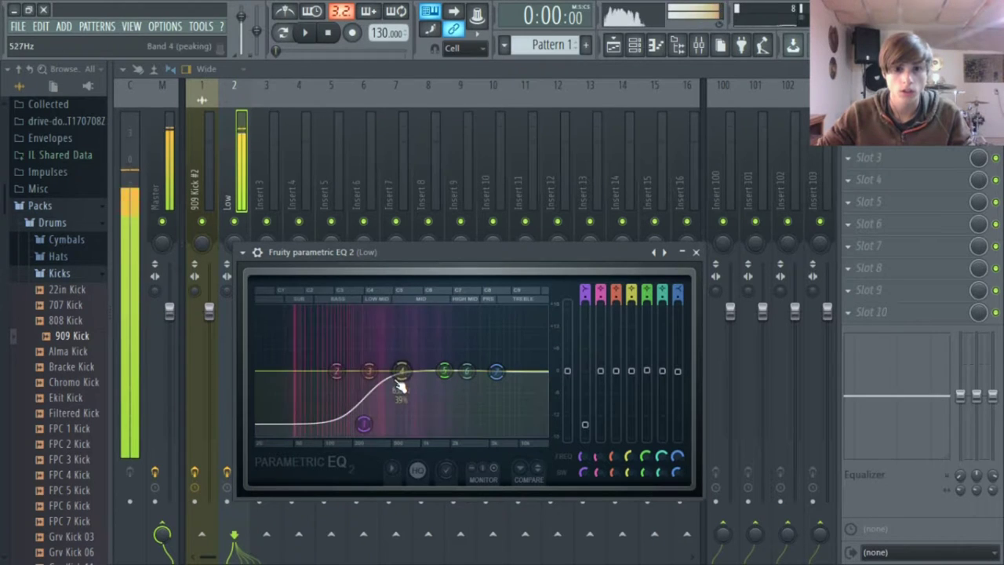
left_click_drag(398, 374, 445, 381)
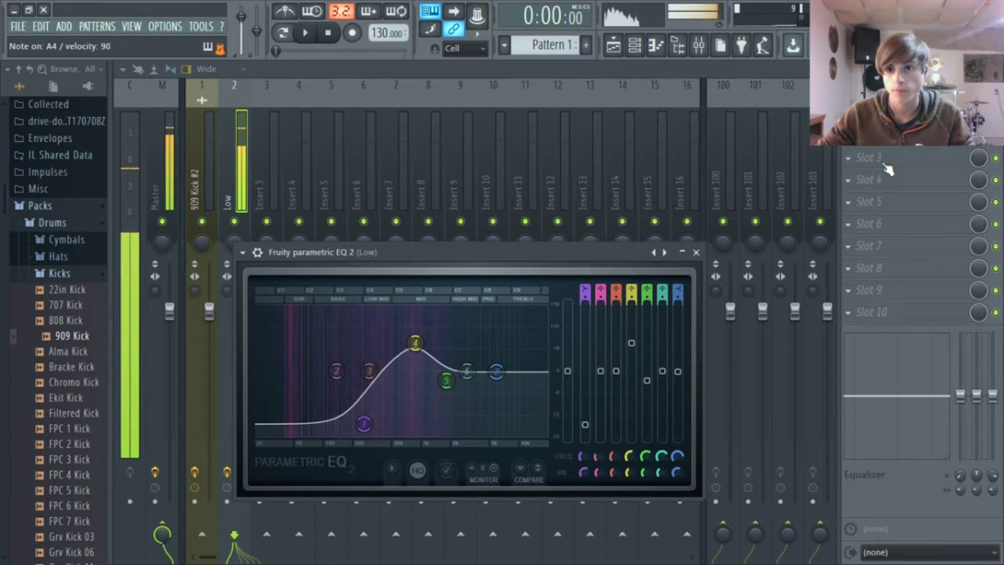
left_click(881, 161)
left_click(741, 65)
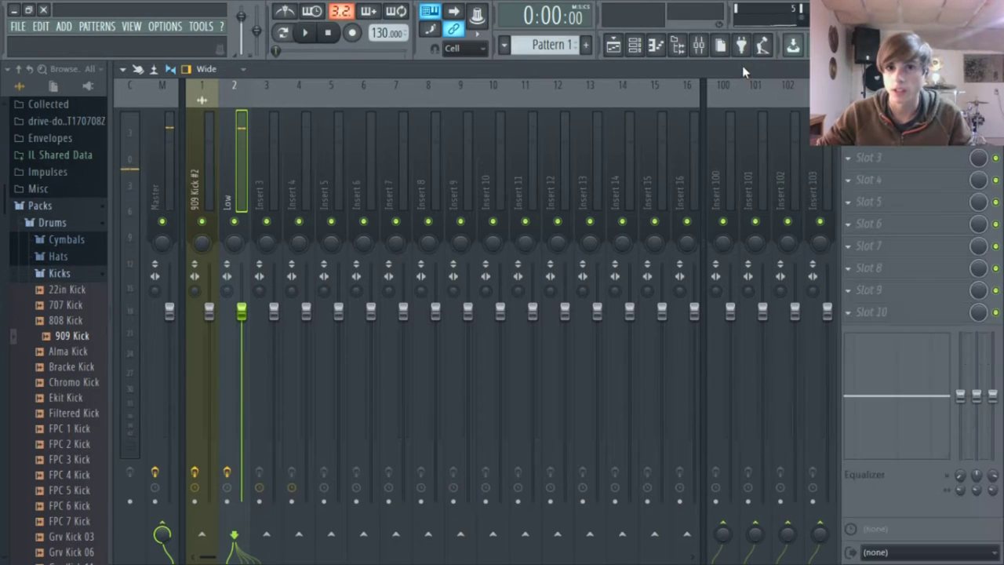
left_click(881, 114)
left_click_drag(368, 428, 408, 440)
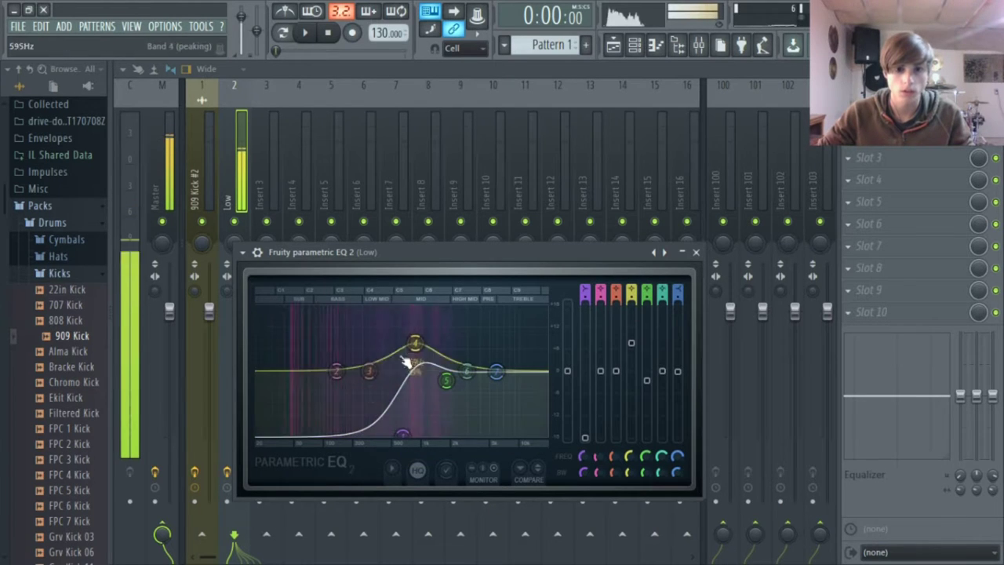
- Add a second Fruity Parametric EQ 2 in slot 3 and fully cut the lows with bands 1 and 2, using Steep 8 at 92 Hz for band 2
left_click(899, 154)
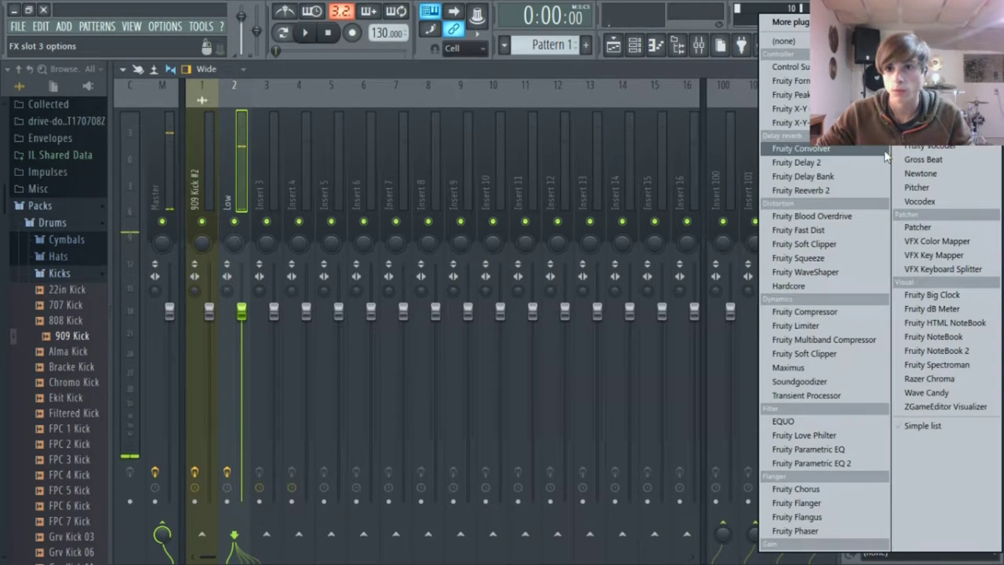
left_click(843, 463)
left_click_drag(189, 256, 188, 285)
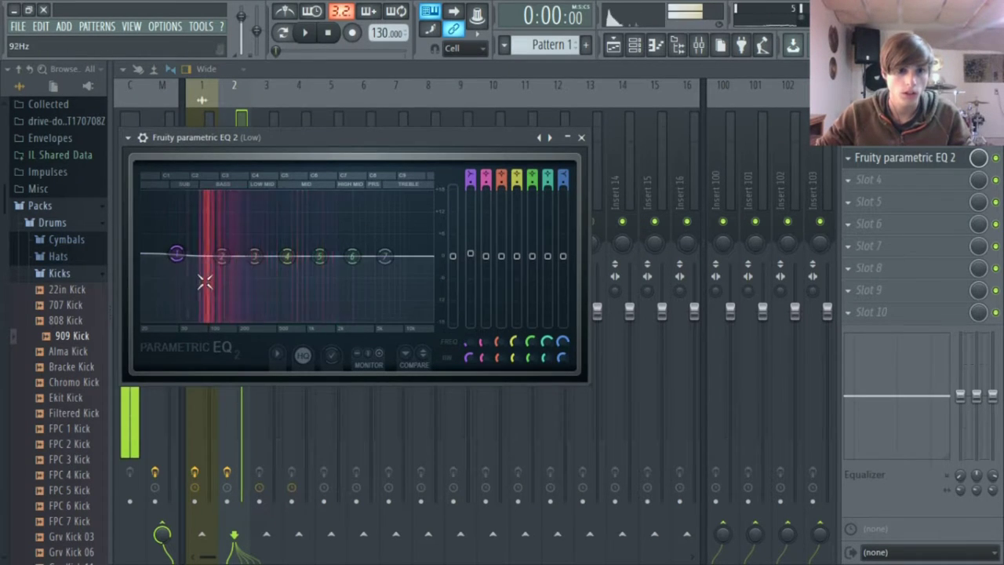
right_click(216, 257)
mouse_move(244, 308)
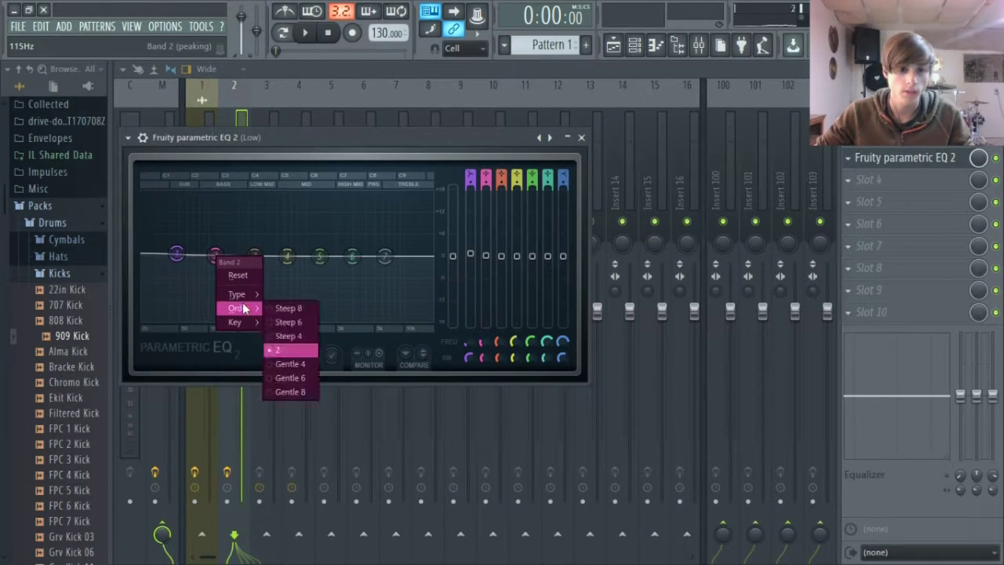
left_click(305, 310)
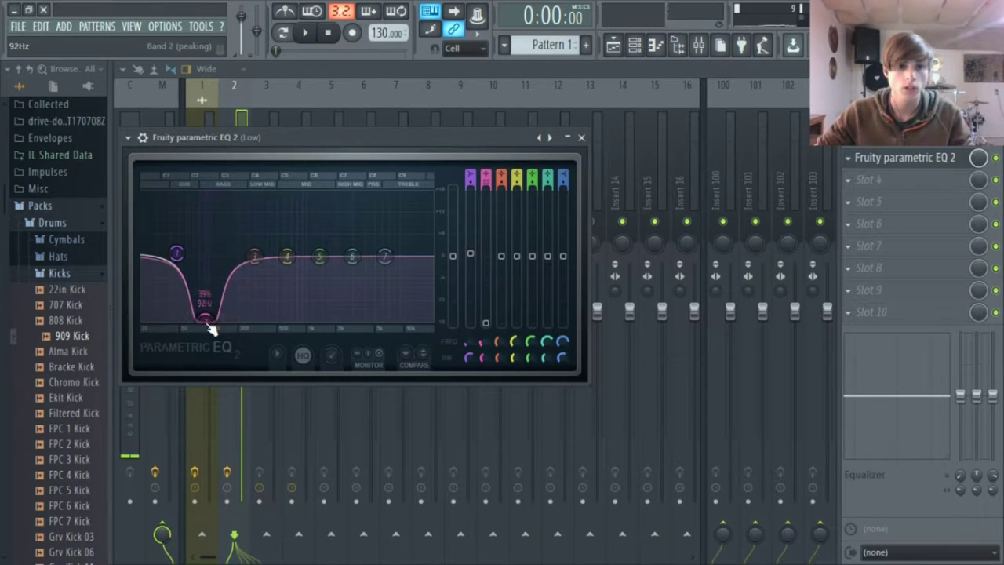
left_click_drag(177, 253, 207, 299)
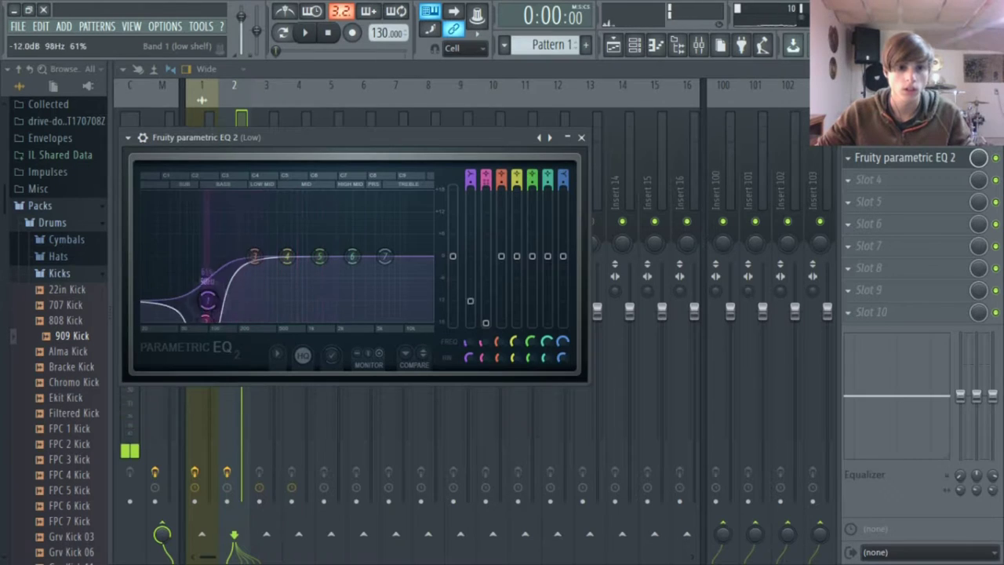
scroll(221, 328, "down", 3)
- Boost band 5 of the second EQ with its order at Steep 8, and move band 4 to 514 Hz while auditioning
mouse_move(319, 256)
left_mouse_down()
mouse_move(324, 197)
mouse_move(324, 239)
left_mouse_up()
right_click(324, 240)
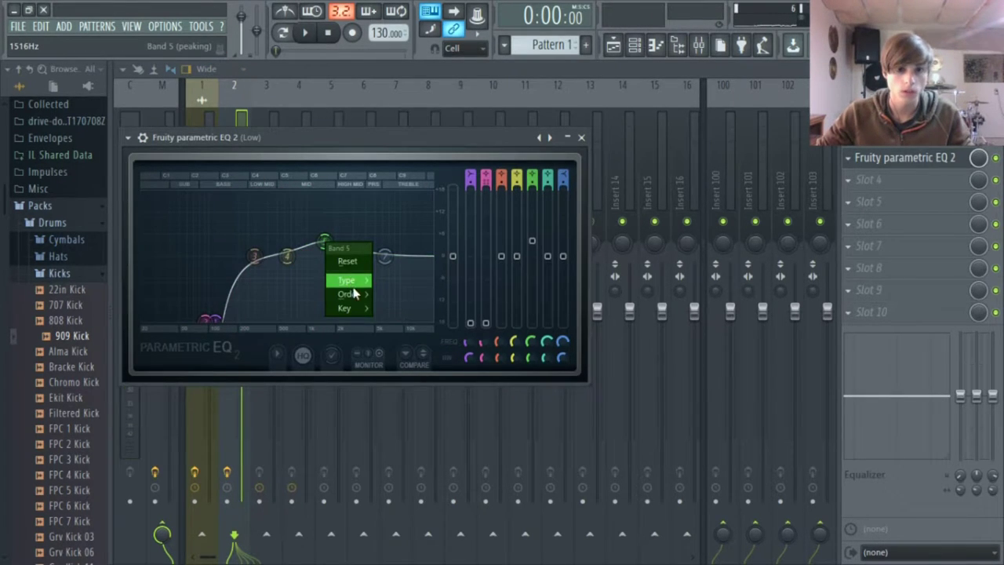
mouse_move(353, 294)
left_click(405, 293)
left_click_drag(326, 213, 322, 216)
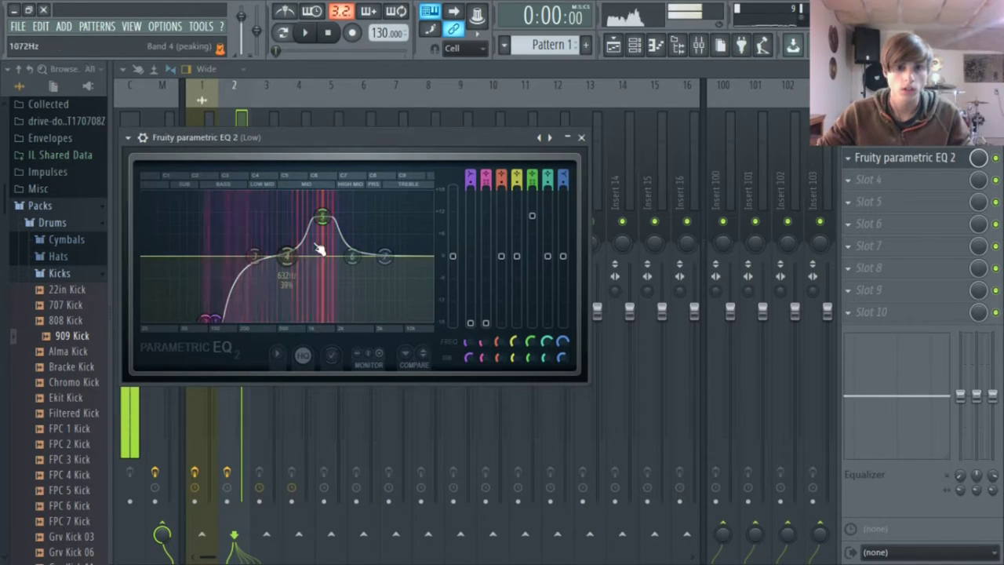
mouse_move(287, 256)
left_mouse_down()
mouse_move(273, 220)
mouse_move(284, 261)
left_mouse_up()
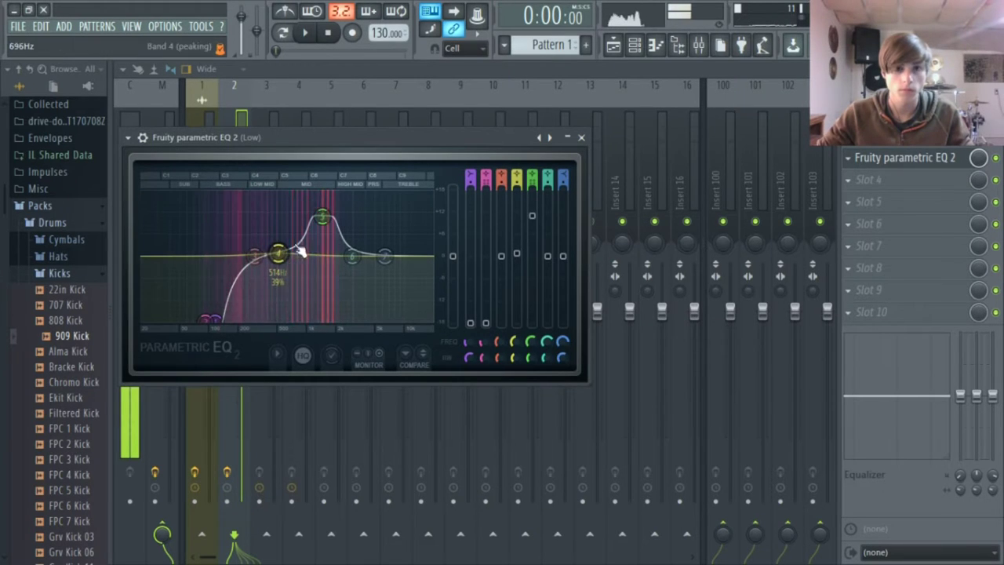
key("space")
- Close the second EQ and reopen Vocodex on the Low insert to increase its bandwidth and lower the formant shift to -323 cents
left_click(581, 138)
left_click(903, 148)
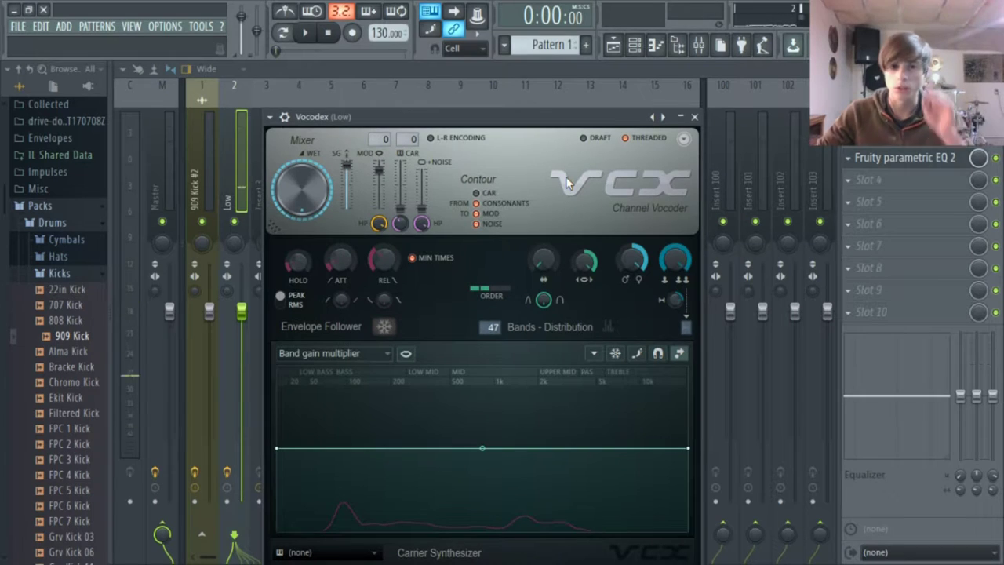
left_click_drag(532, 281, 535, 255)
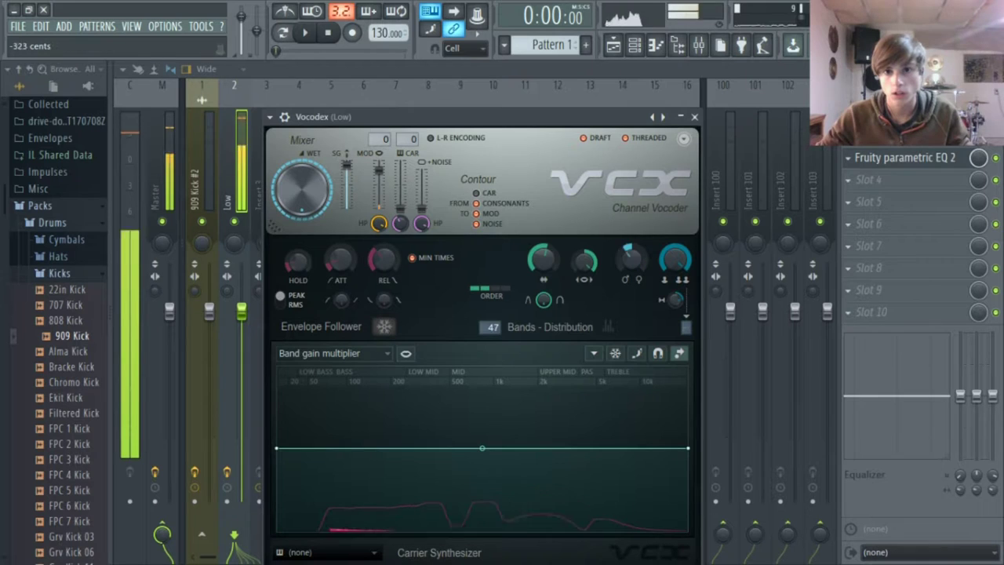
- Raise the Vocodex formant shift to near its upper end and readjust the bandwidth while auditioning the kick
left_click_drag(630, 259, 630, 219)
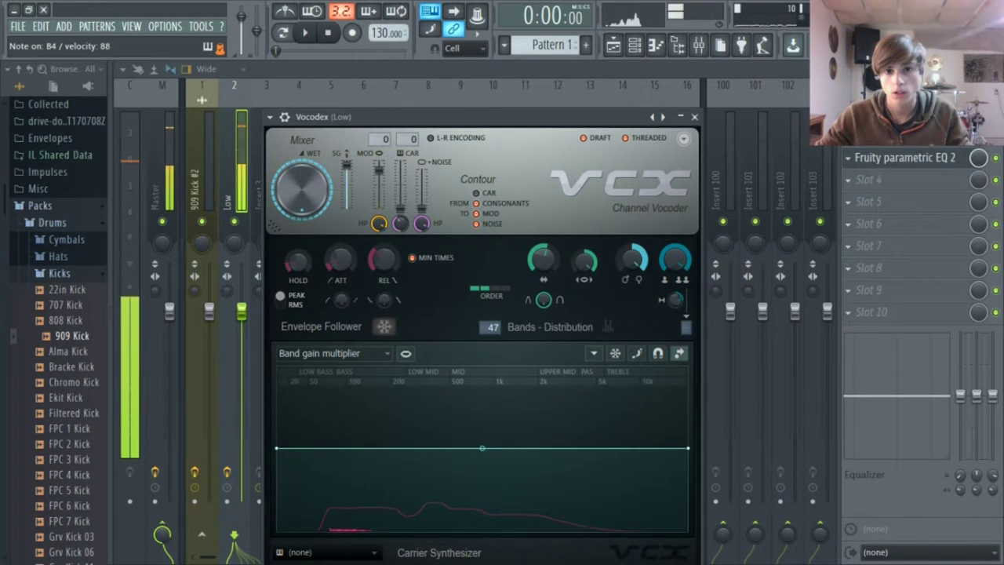
left_click_drag(543, 259, 542, 306)
left_click_drag(543, 263, 546, 258)
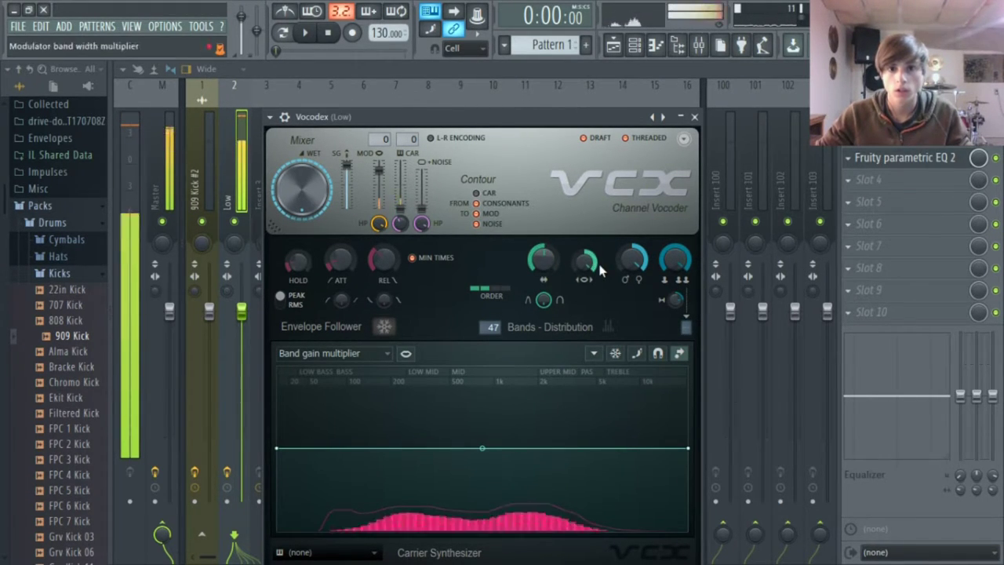
- In the slot 3 parametric EQ, boost band 5 at 672 Hz, raise band 4, lower band 6's frequency and raise band 2's cutoff
left_click(894, 158)
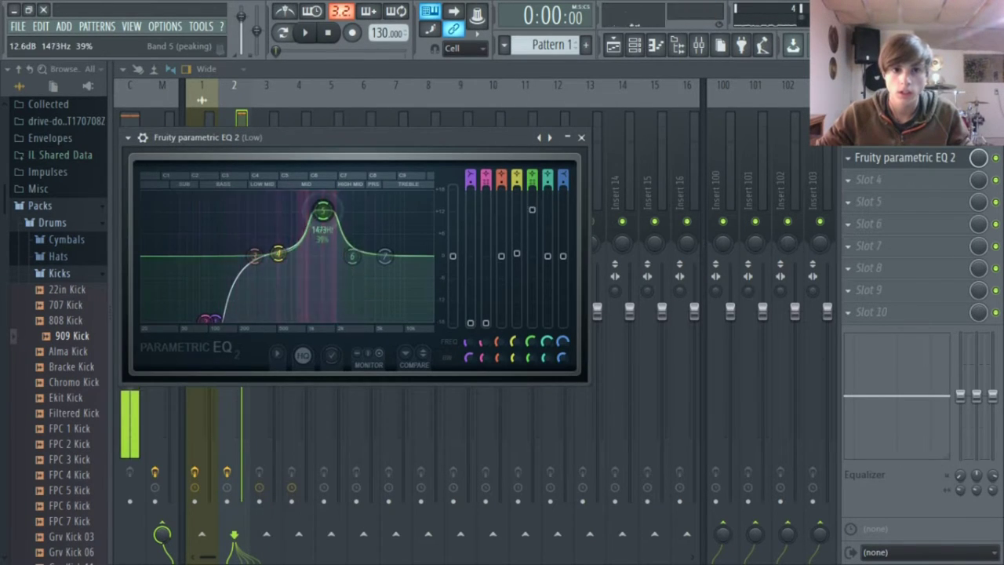
mouse_move(323, 212)
left_mouse_down()
mouse_move(328, 198)
mouse_move(318, 227)
left_mouse_up()
left_click_drag(278, 253, 288, 207)
left_click_drag(354, 259, 322, 252)
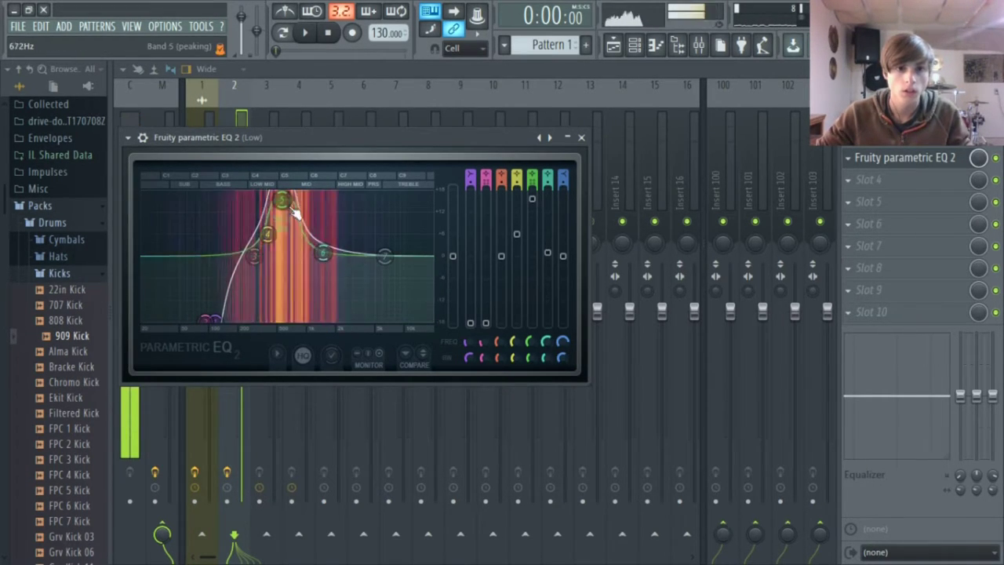
left_click(267, 235)
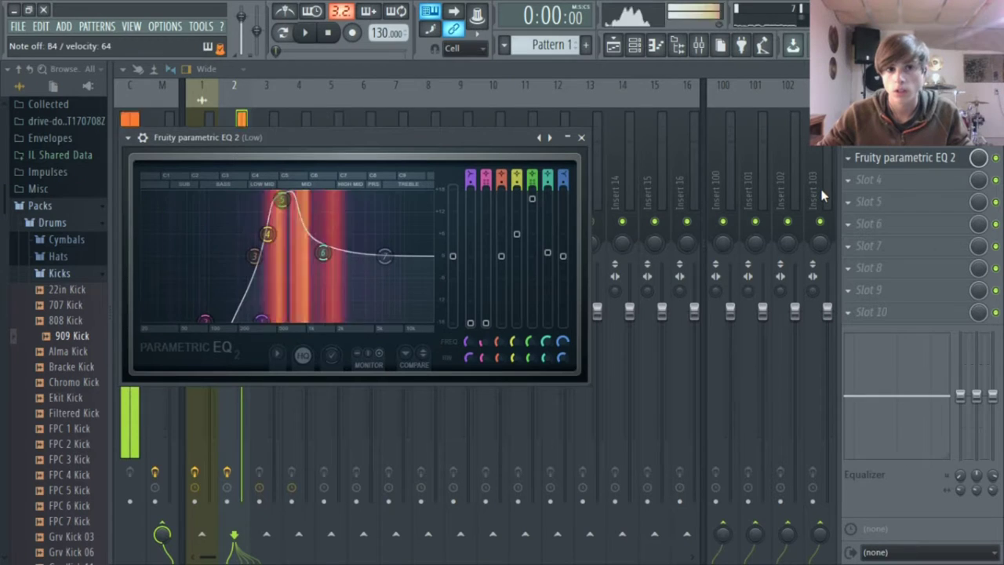
- In the slot 2 parametric EQ, raise band 1's frequency slightly, and try the main level at -5.9 dB before resetting it
left_click(899, 113)
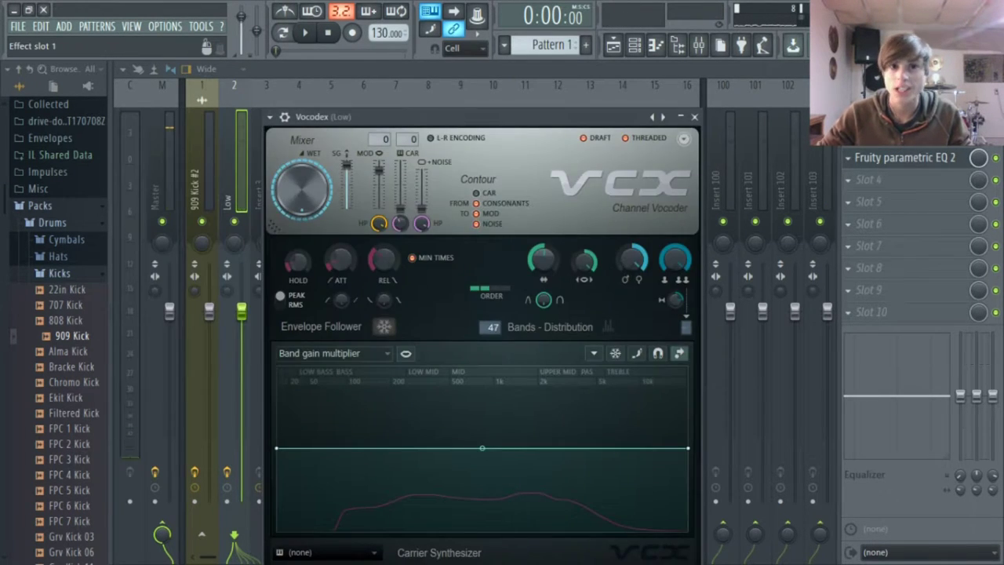
left_click(901, 157)
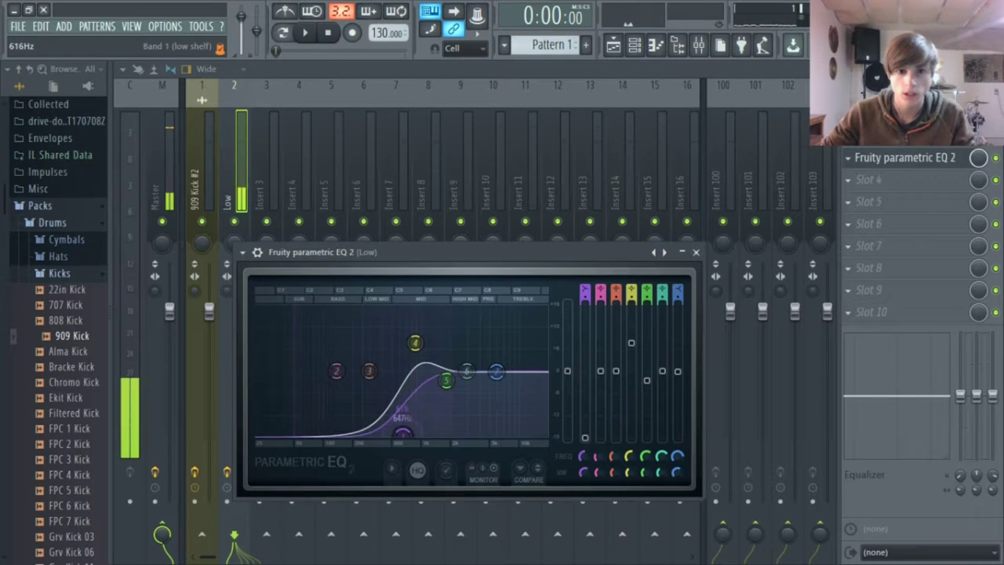
left_click_drag(402, 434, 408, 434)
left_click_drag(567, 371, 567, 393)
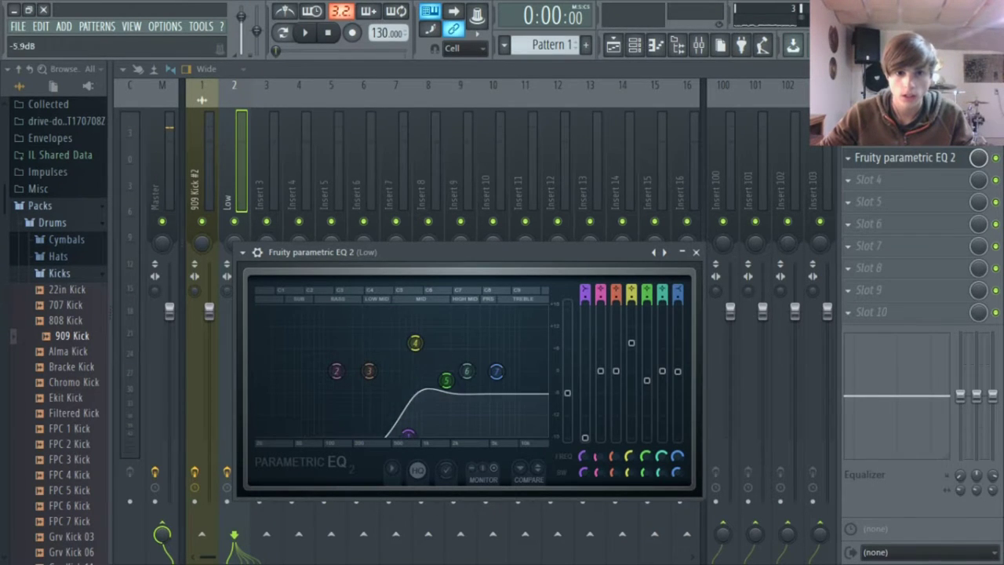
right_click(567, 392)
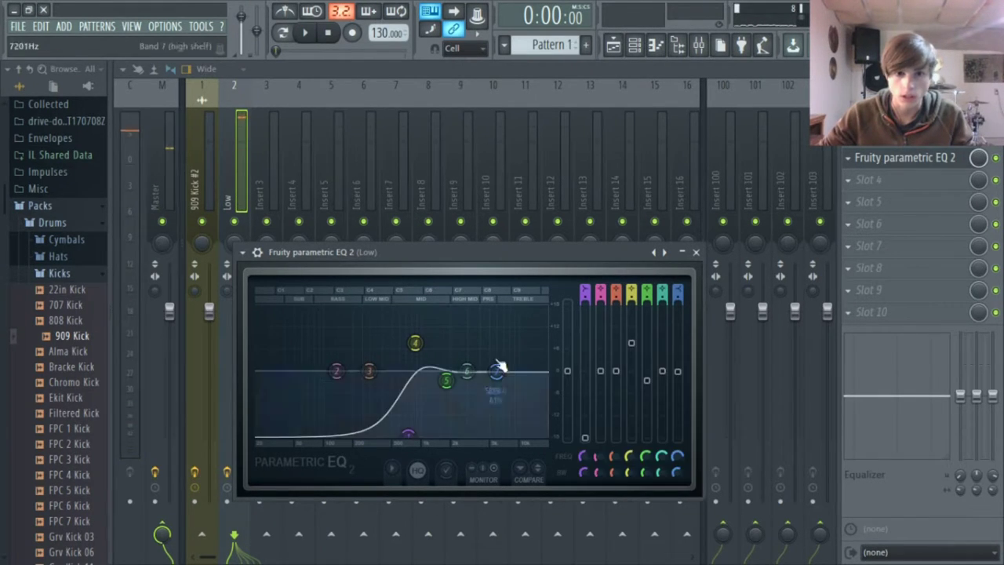
- Set band 4 of this EQ to Steep 8 at maximum boost, and move band 2 to 92 Hz with a slight cut
right_click(415, 343)
mouse_move(439, 395)
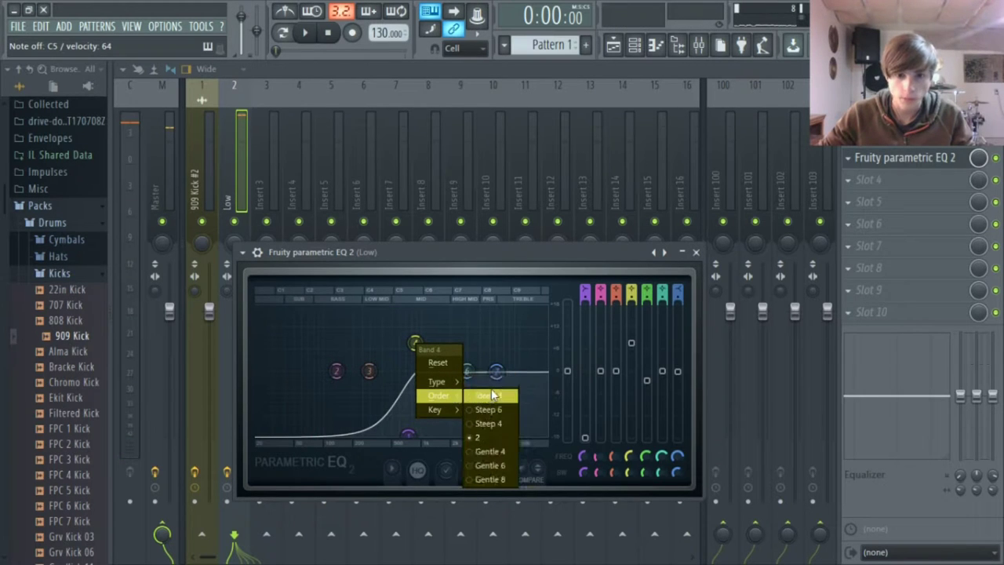
left_click(493, 395)
left_click_drag(415, 343, 414, 317)
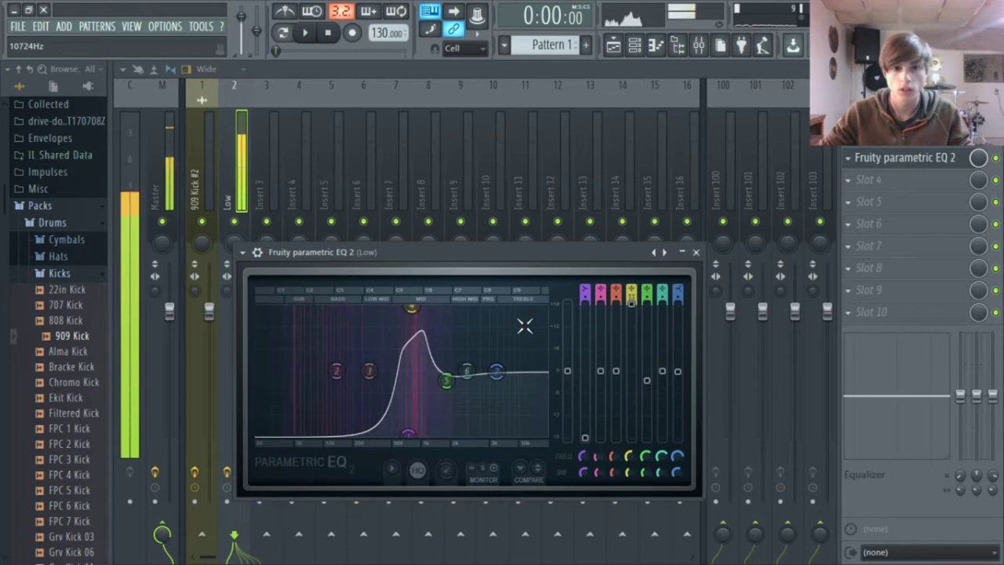
mouse_move(336, 370)
left_mouse_down()
mouse_move(288, 330)
mouse_move(305, 371)
mouse_move(339, 393)
mouse_move(322, 380)
left_mouse_up()
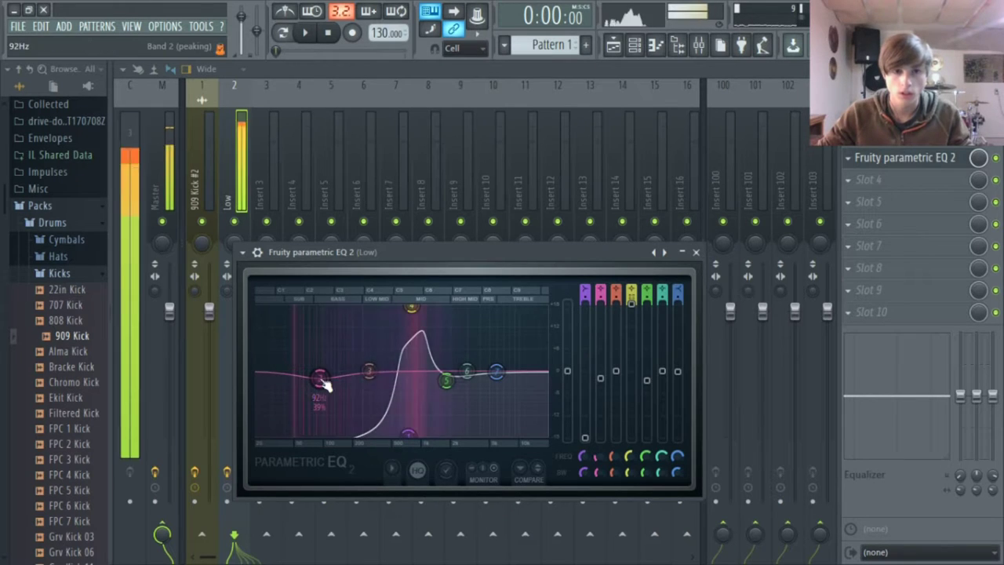
- Add a Fruity Limiter in slot 4 of the Low insert, audition the kick through it, and close its window
left_click(867, 157)
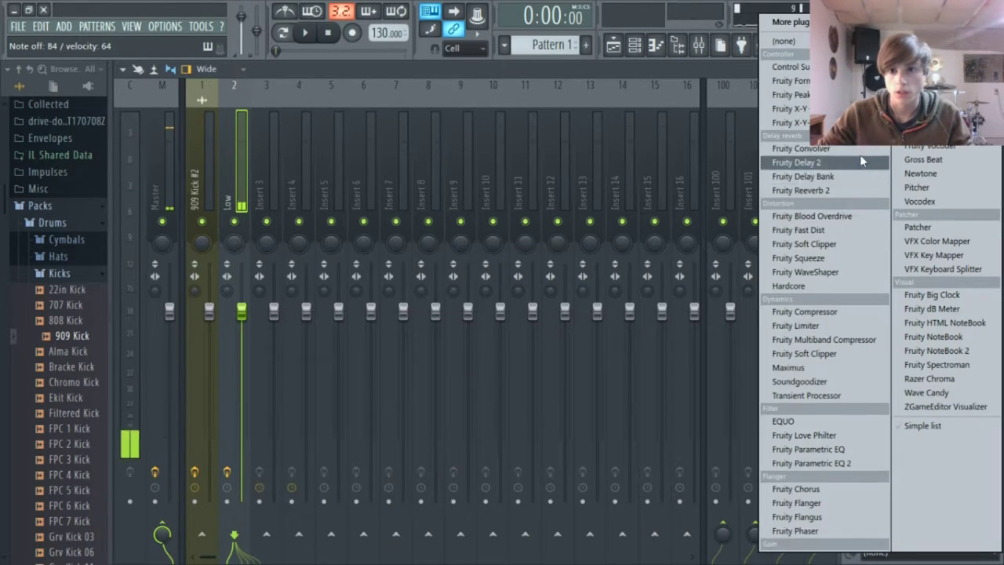
left_click(812, 329)
left_click_drag(303, 162, 312, 185)
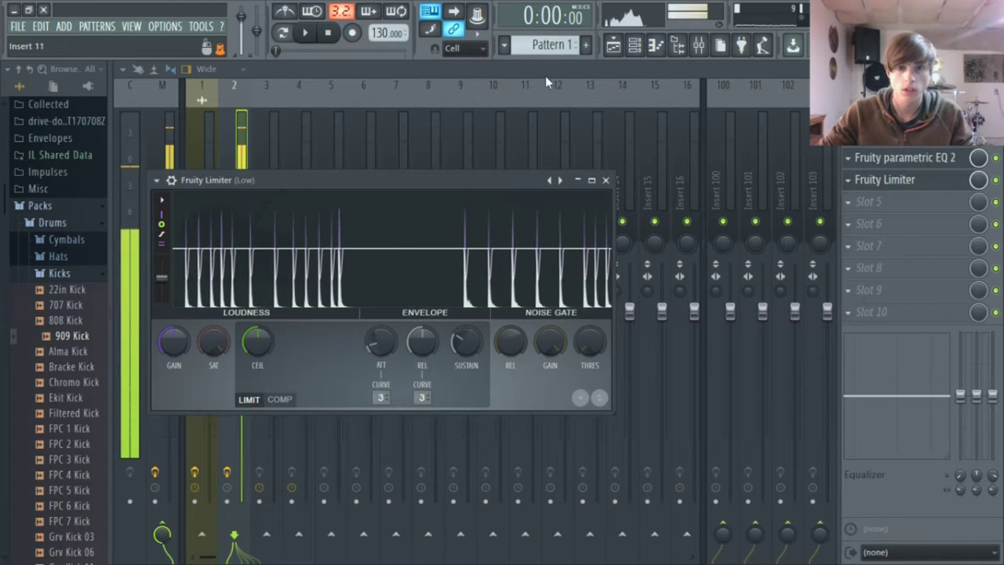
key("Escape")
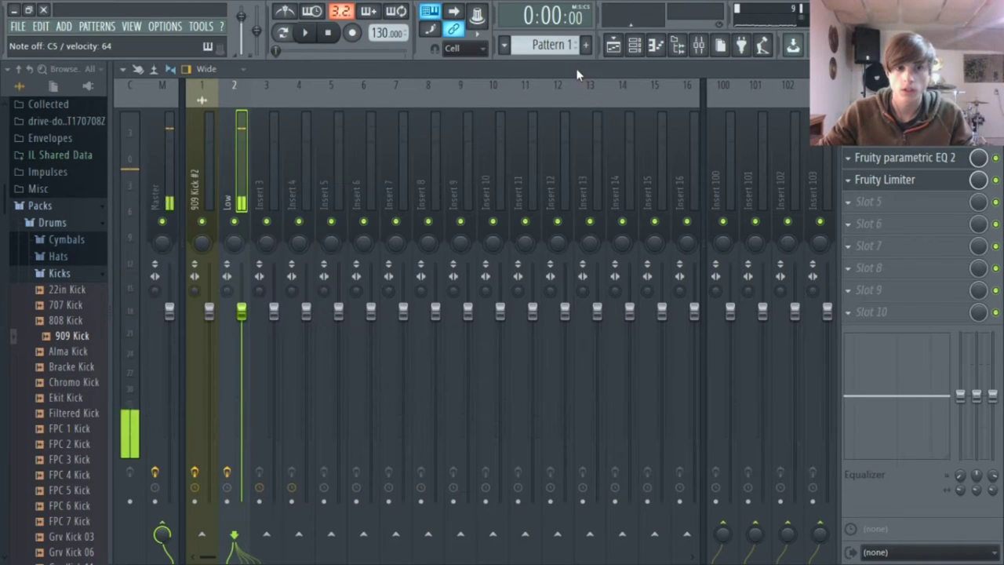
- Try a Fruity Reeverb 2 in slot 5 with a lowered wet level, and clear the slot again
left_click(906, 192)
left_click(823, 186)
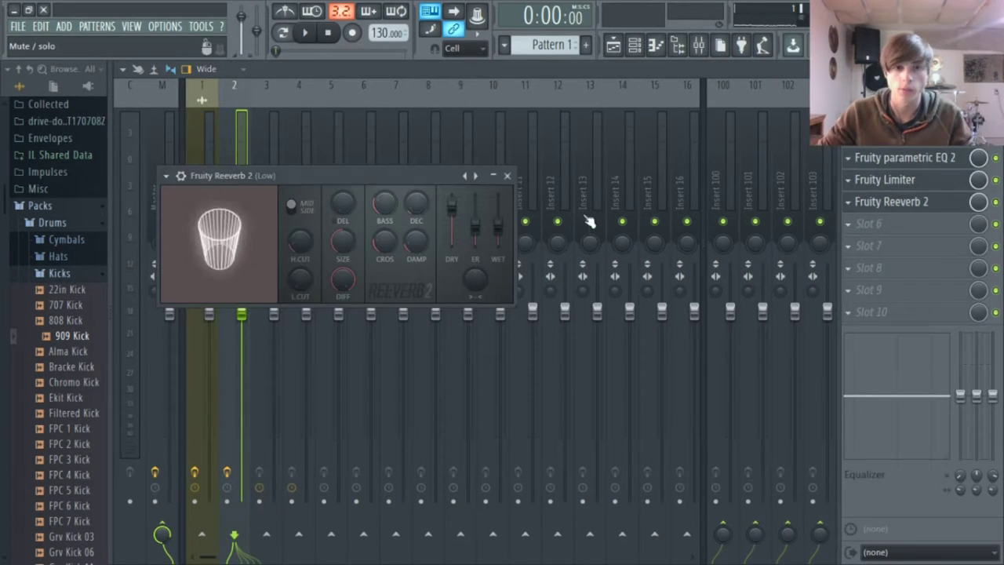
left_click_drag(499, 226, 499, 248)
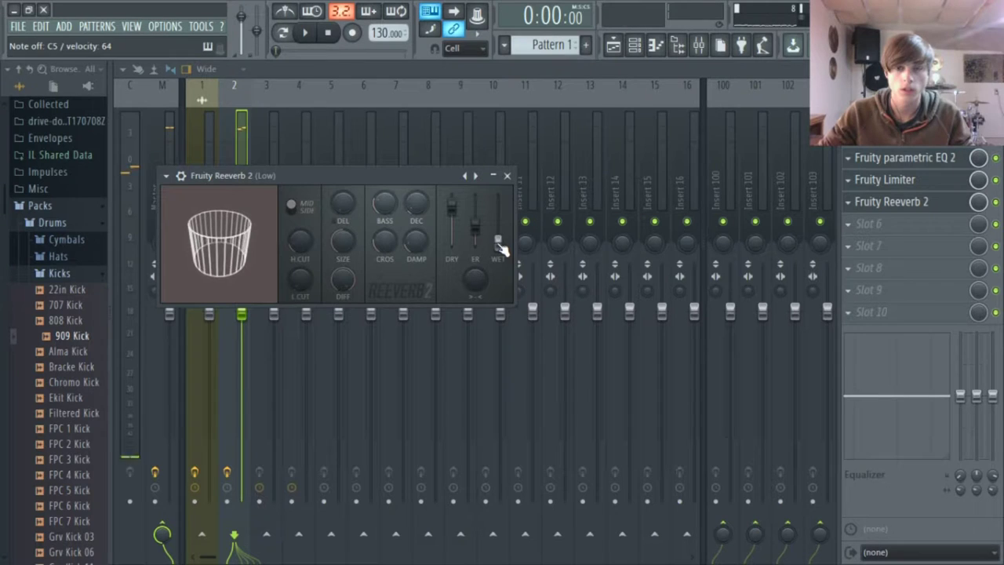
left_click(848, 201)
mouse_move(861, 220)
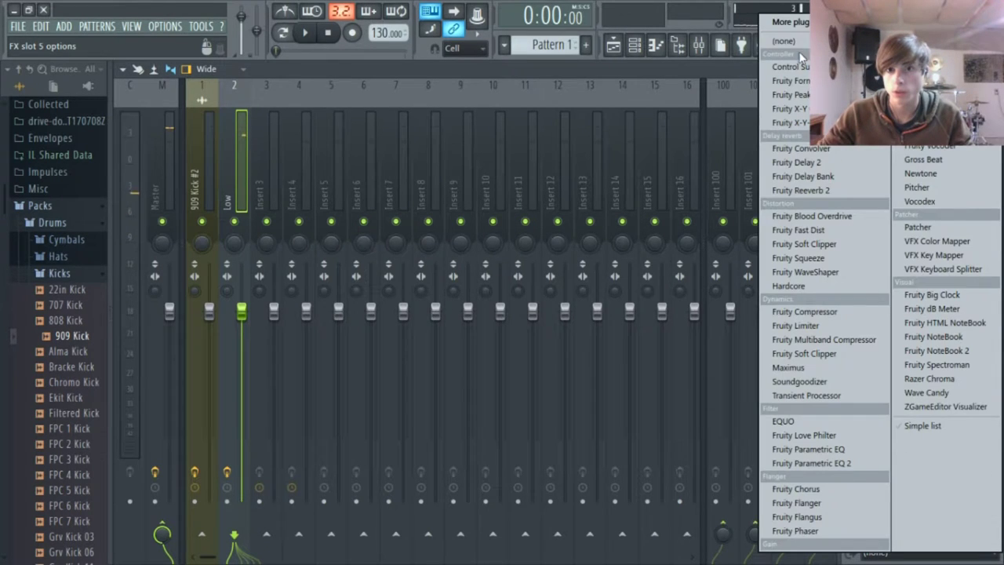
left_click(789, 43)
left_click(389, 69)
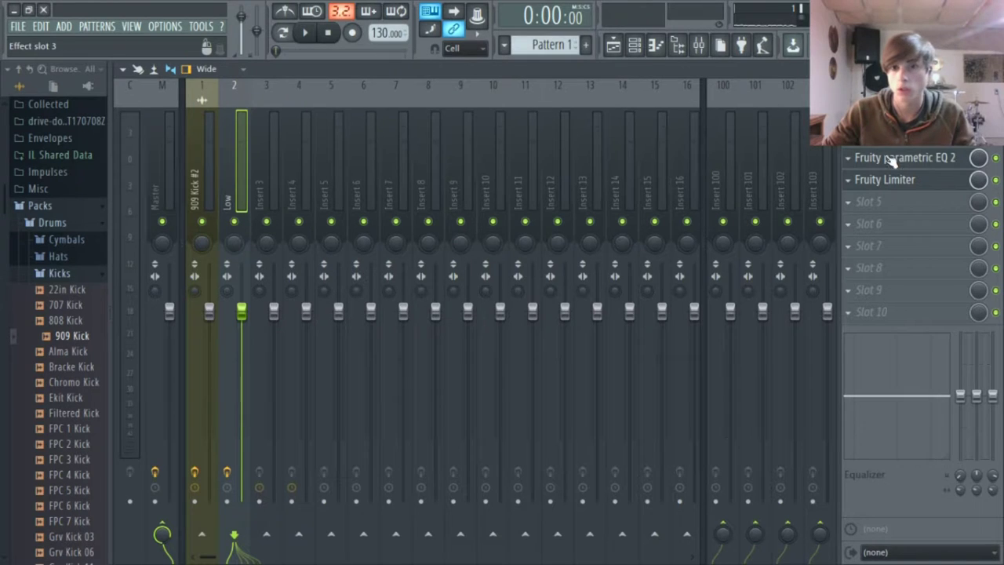
- Load Edison in slot 5 of the Low insert and record a few processed kick hits on input
left_click(881, 203)
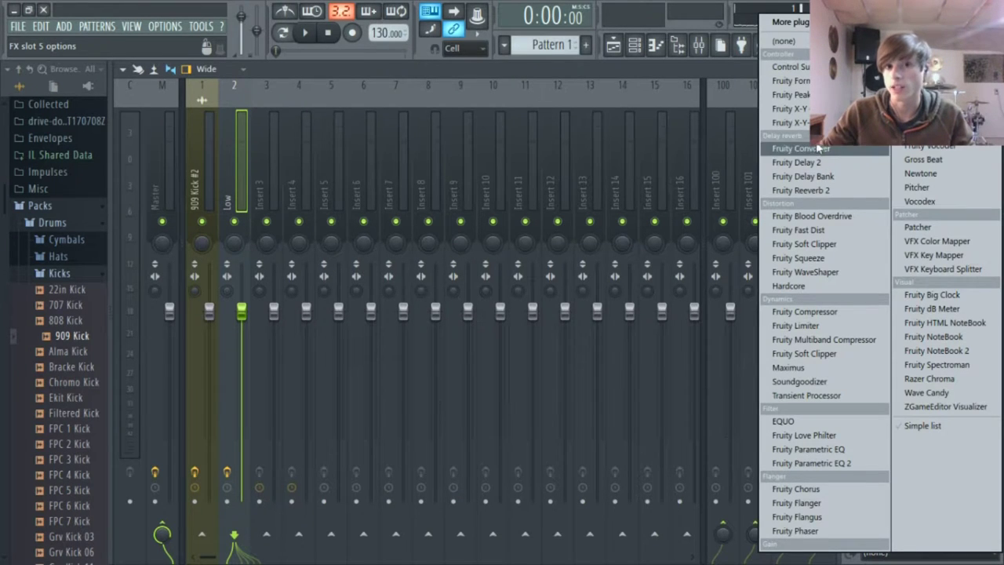
left_click(919, 89)
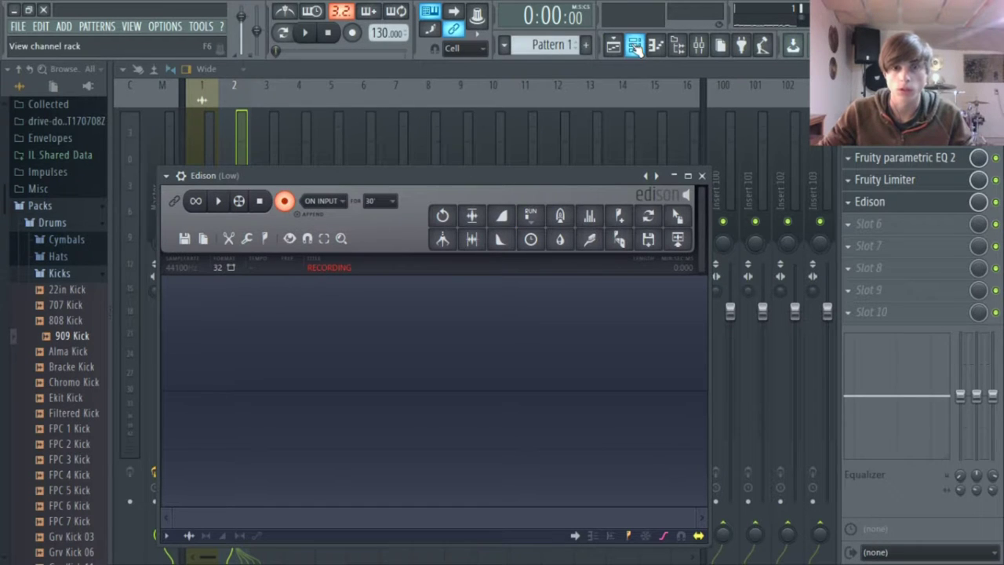
left_click(289, 205)
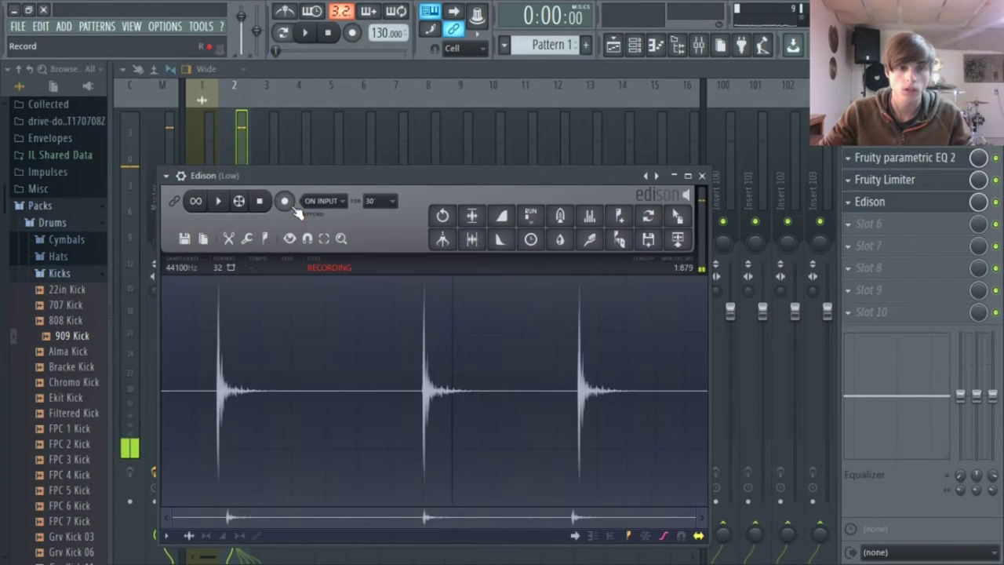
left_click(291, 206)
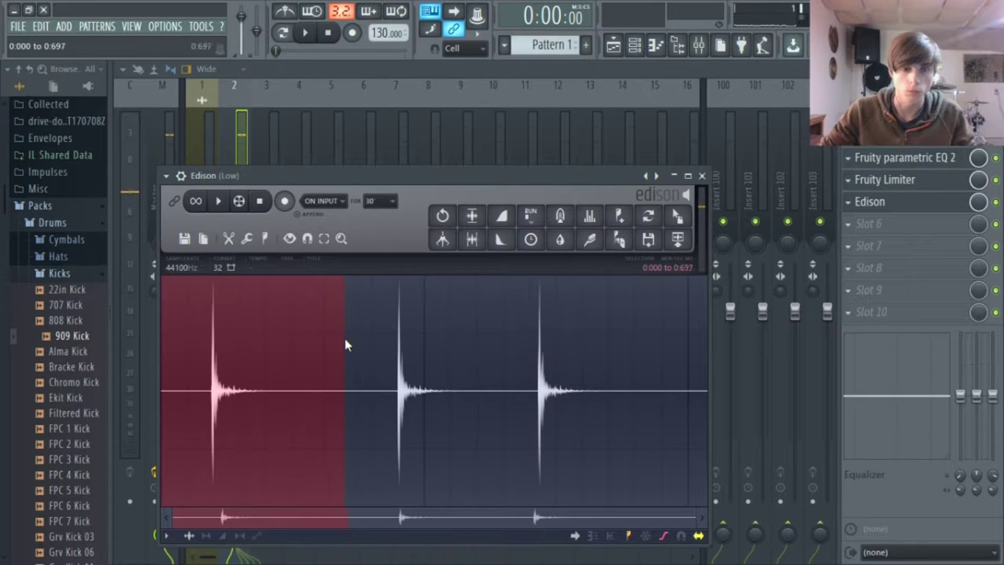
- Delete the extra hits and the leading silence from the Edison recording, keeping a single kick hit
key("Delete")
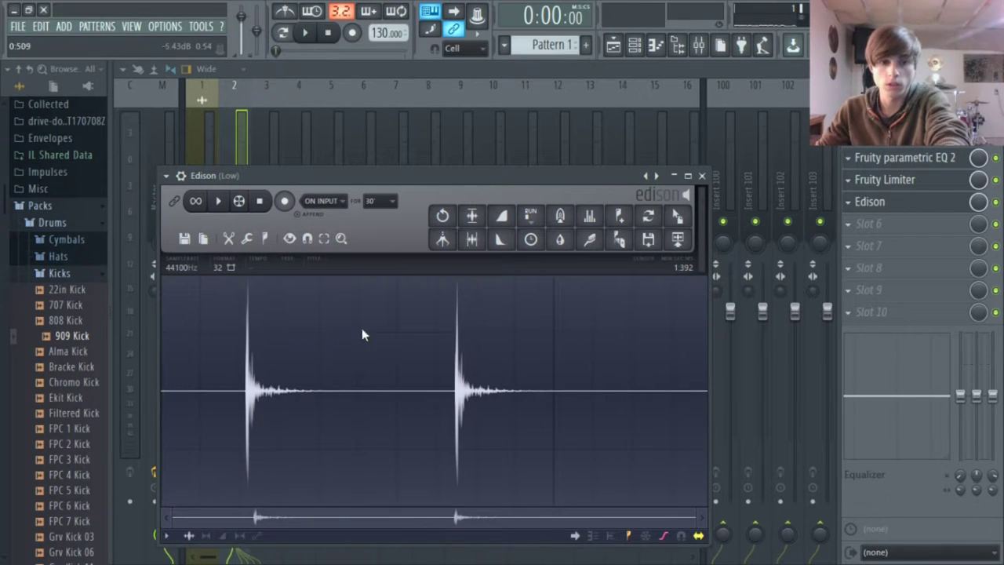
key("Delete")
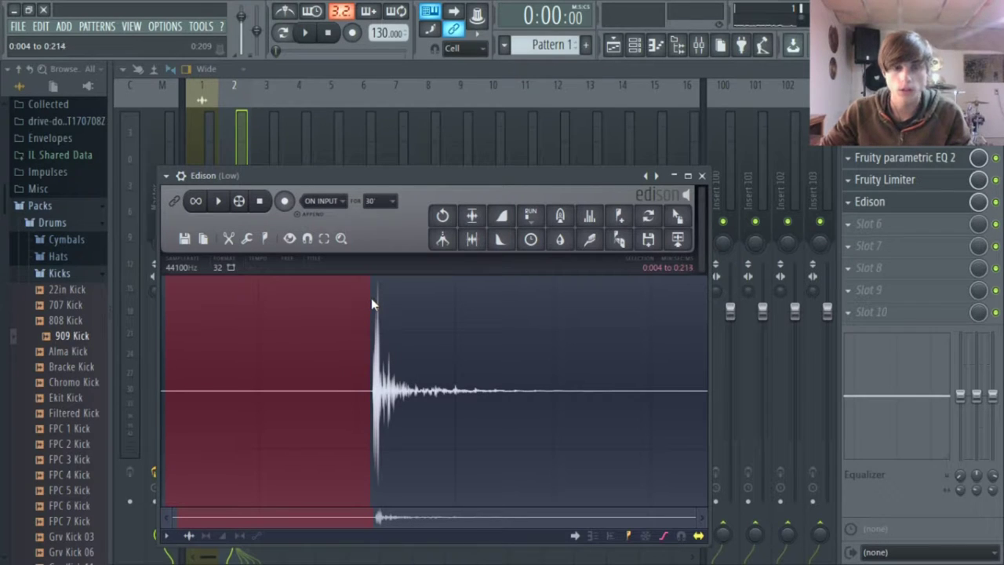
key("Delete")
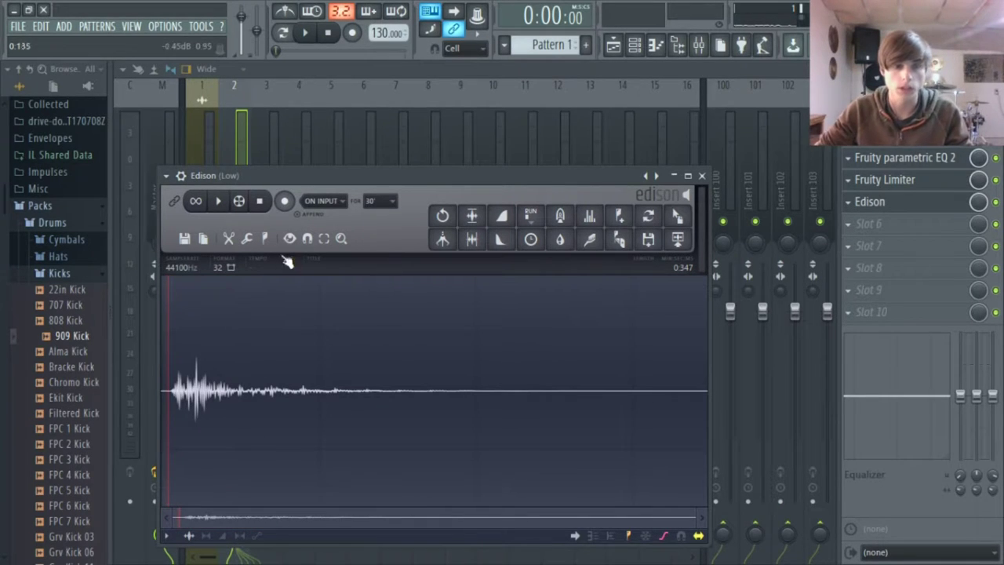
- Trim the silent tail off the recorded hit and delete the remaining silence from 0:000 to 0:006 at its start
left_click(264, 279)
left_click_drag(265, 279, 655, 321)
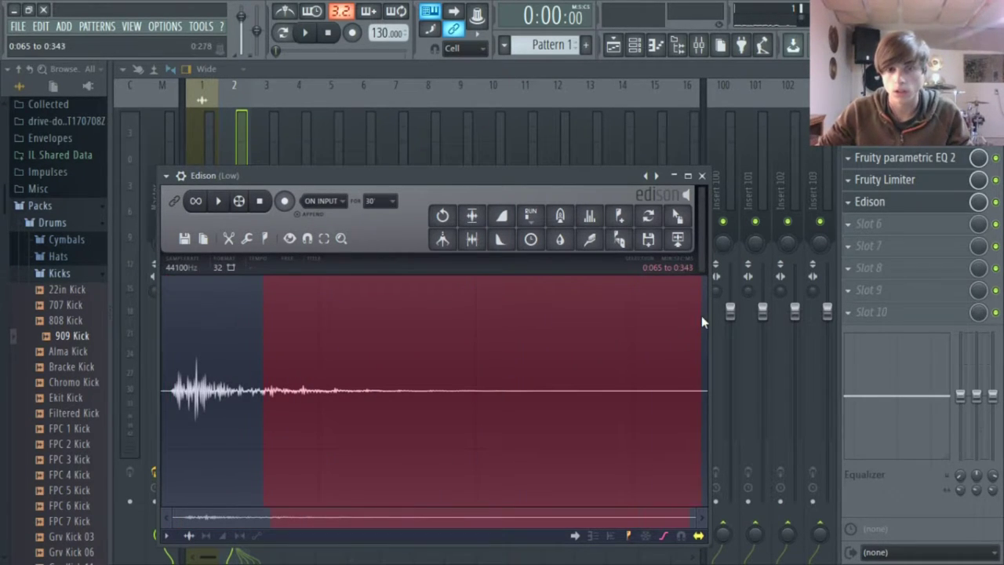
mouse_move(510, 350)
left_mouse_down()
mouse_move(538, 349)
mouse_move(514, 349)
mouse_move(526, 352)
left_mouse_up()
scroll(516, 415, "up", 3)
scroll(519, 416, "up", 2)
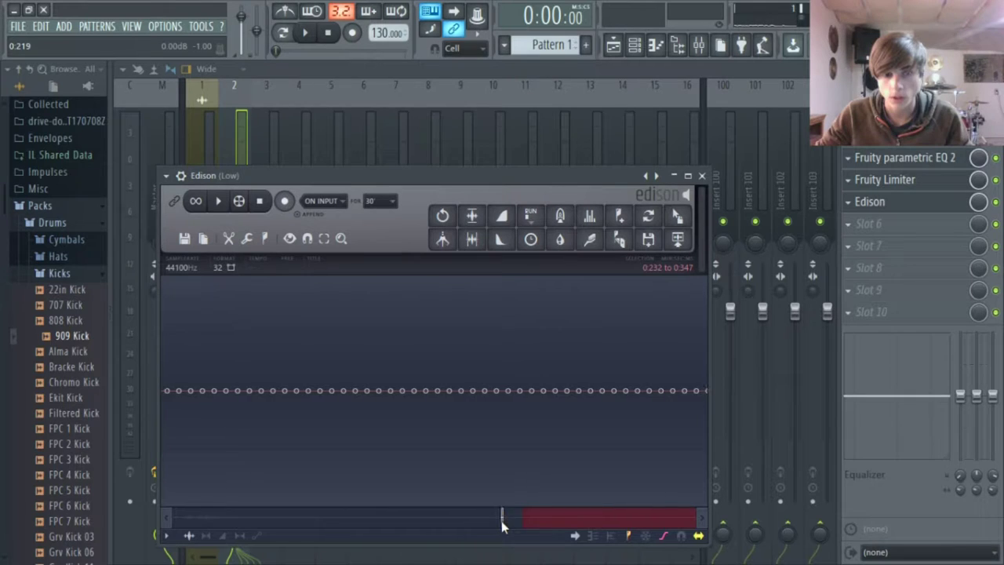
left_click_drag(501, 521, 522, 518)
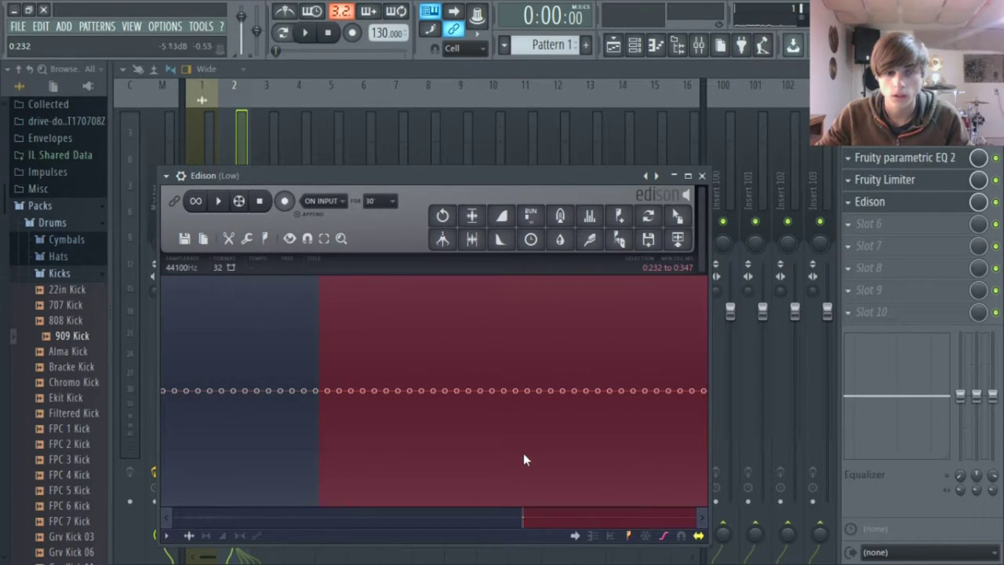
scroll(523, 452, "down", 4)
scroll(524, 444, "down", 1)
mouse_move(510, 410)
left_mouse_down()
mouse_move(525, 409)
mouse_move(500, 408)
left_mouse_up()
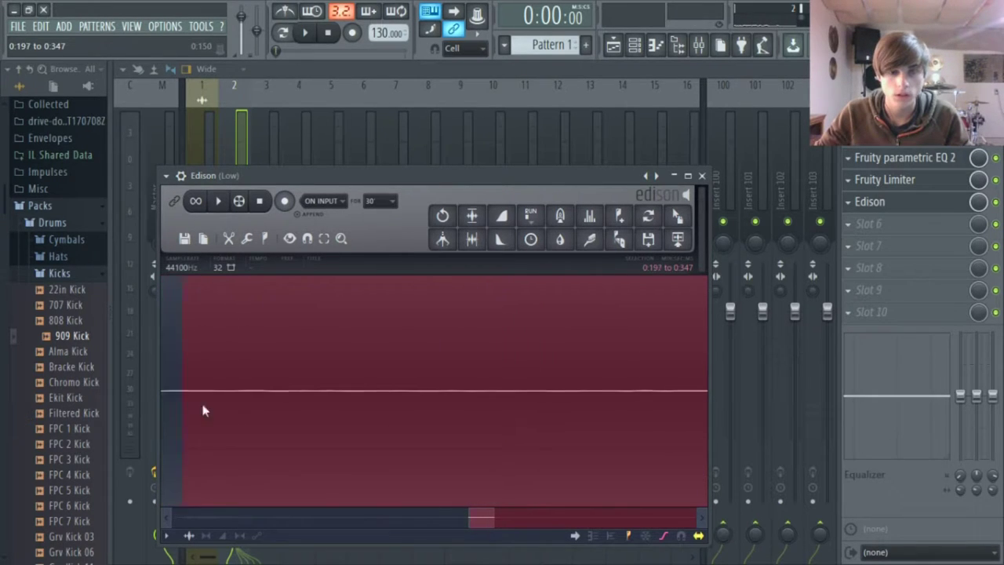
left_click(631, 436)
left_click_drag(652, 516, 78, 486)
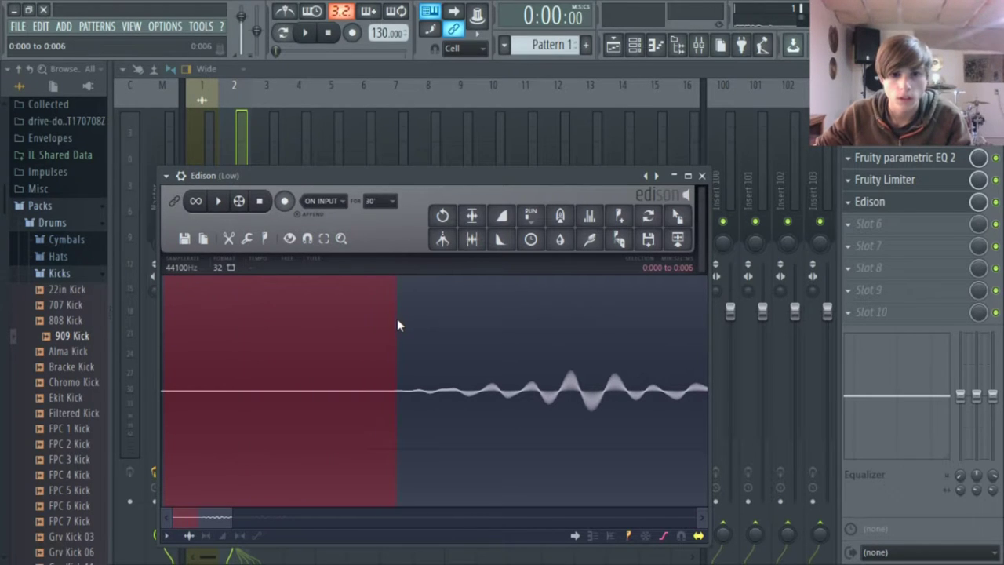
key("Delete")
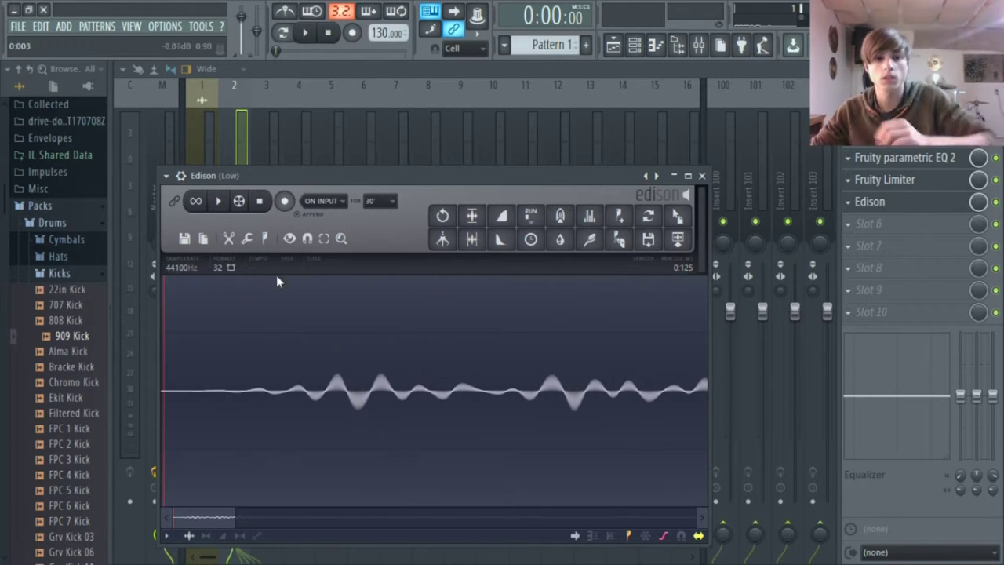
- Undo the accidental clearing of the sample, enable looping and play the trimmed hit in Edison
left_click(205, 239)
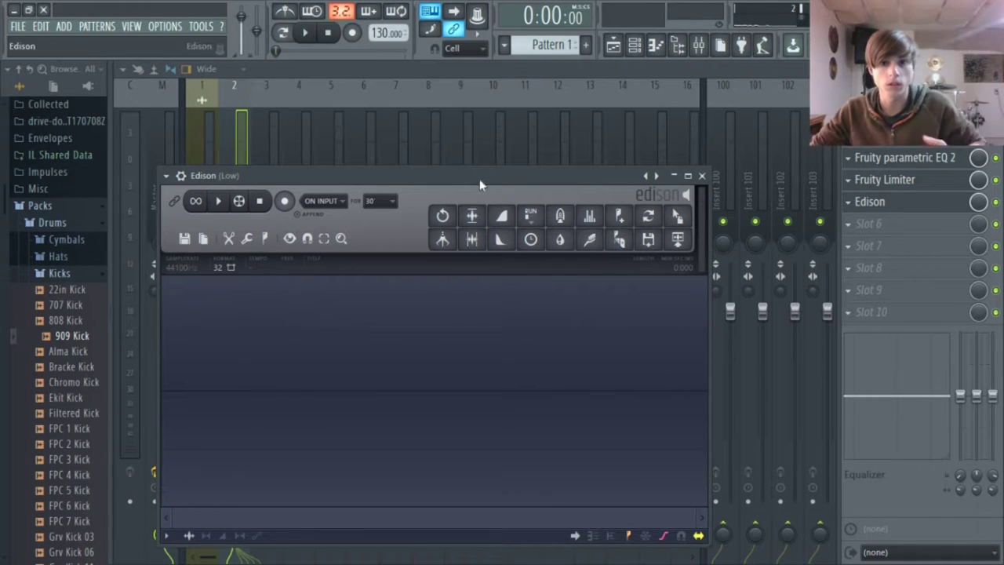
left_click(443, 215)
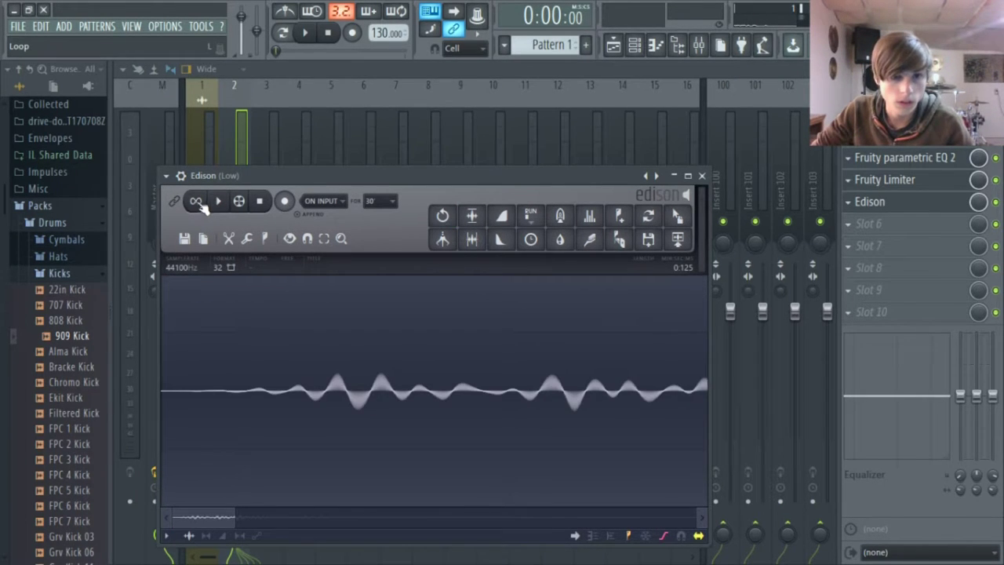
left_click(196, 202)
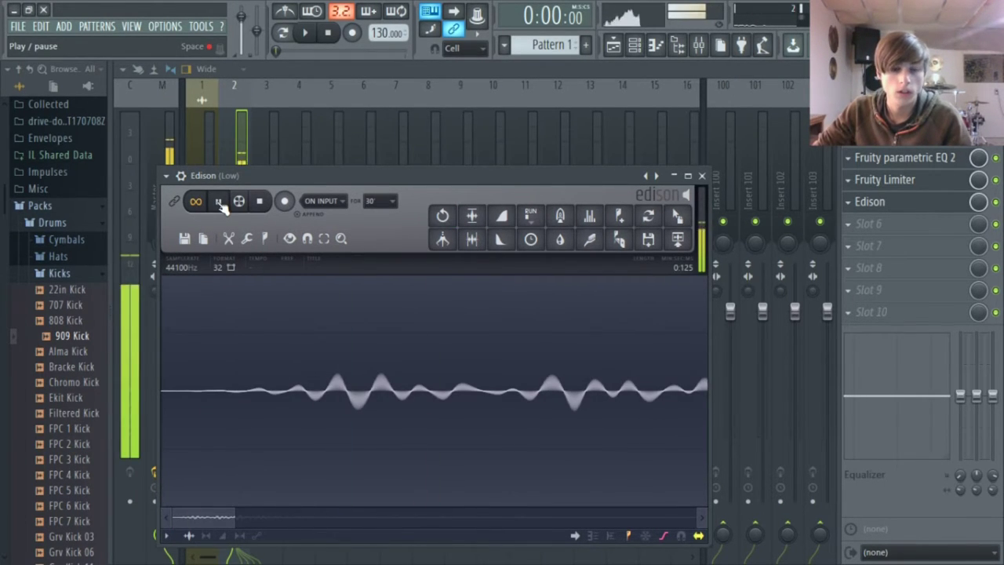
- Stop playback, open the Equalizer for the recording, level the curve's high end from 1901 Hz up to Nyquist and preview it
left_click(219, 201)
left_click(589, 217)
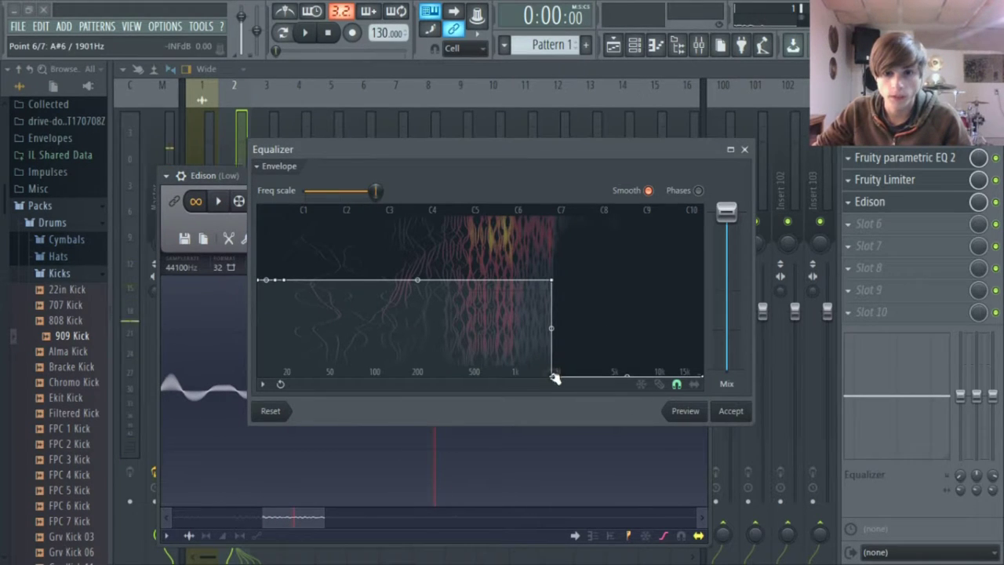
left_click_drag(554, 379, 706, 283)
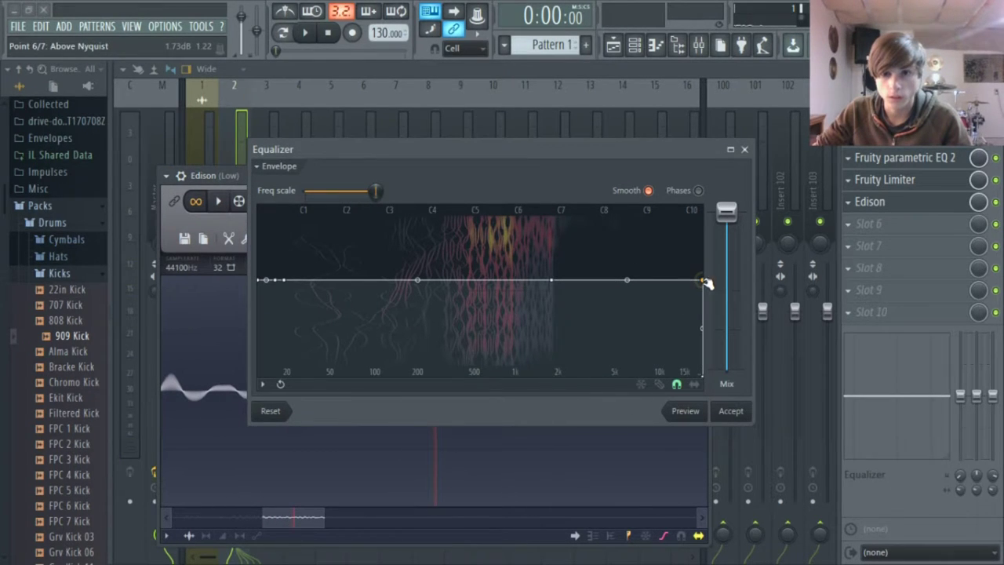
left_click(689, 414)
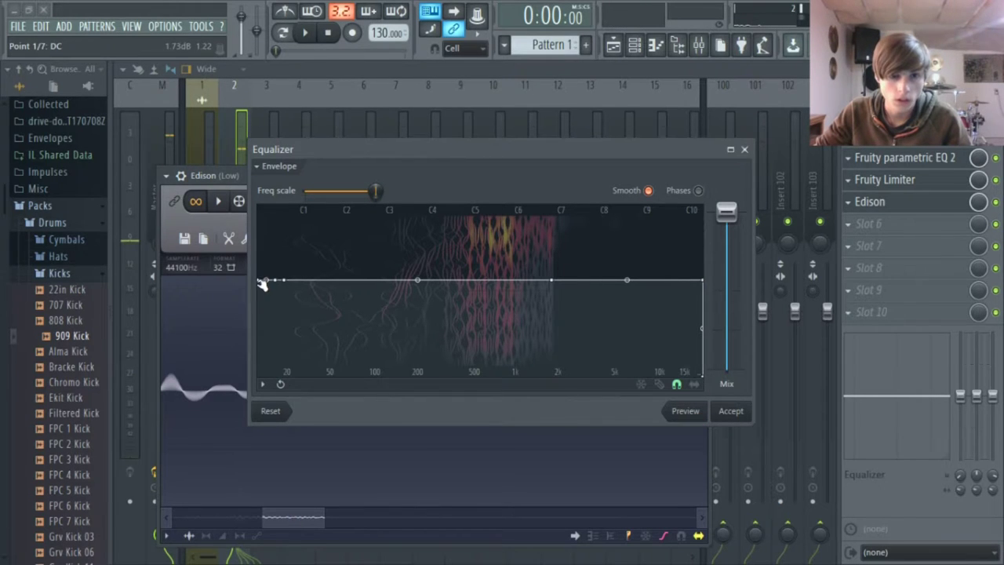
- Cut everything below about 337 Hz in the Equalizer curve with a vertical edge and preview the sound
left_click_drag(278, 284, 379, 395)
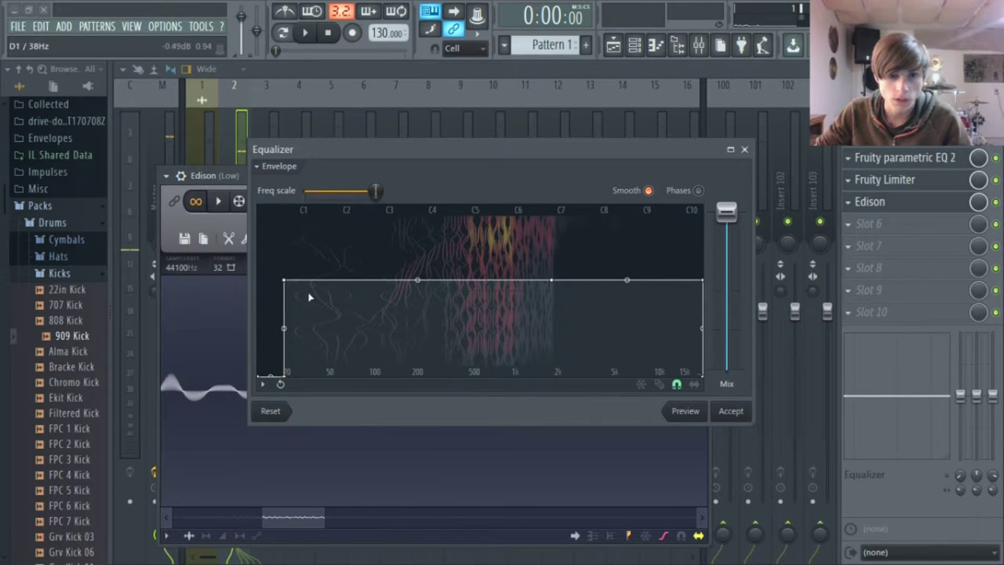
left_click_drag(291, 282, 455, 281)
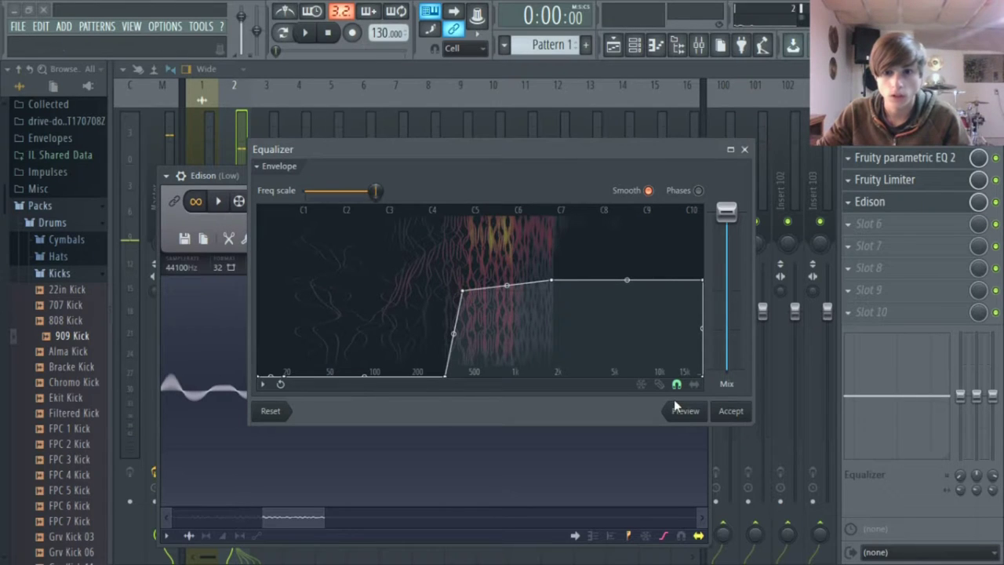
left_click(683, 410)
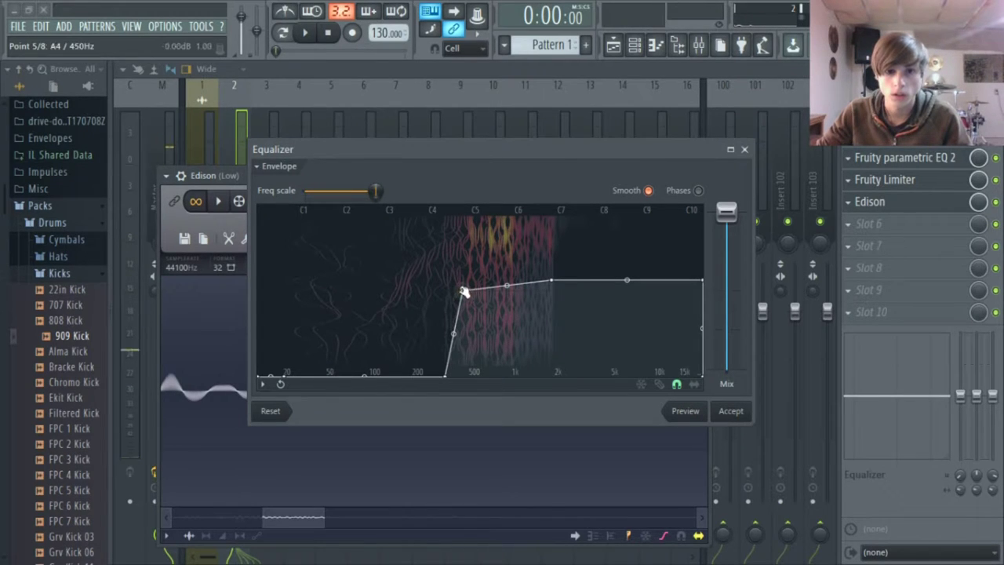
left_click_drag(464, 292, 445, 280)
left_click(676, 411)
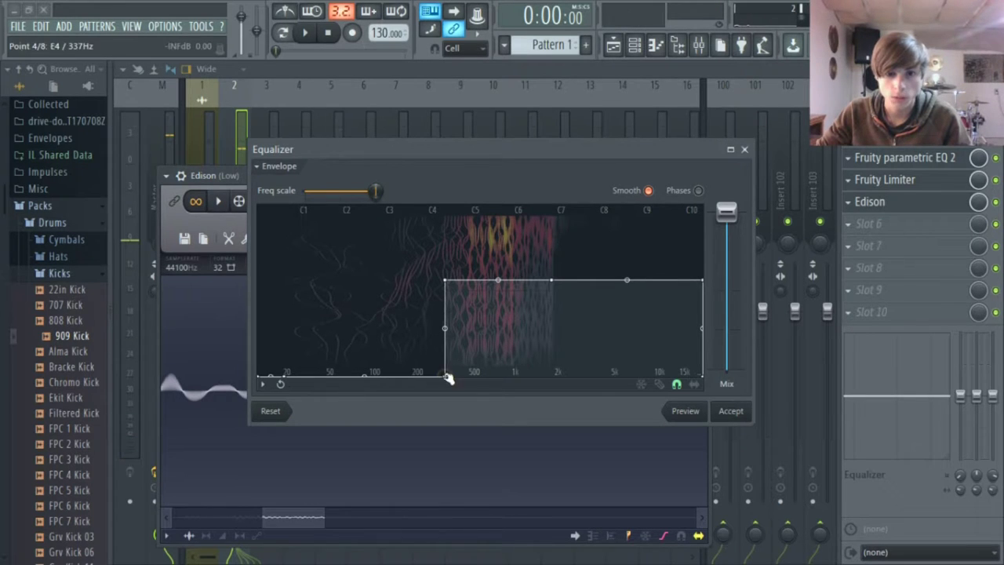
- Try moving the low-cut edge of the Equalizer curve up to about 519 Hz and preview it
left_click_drag(459, 302, 471, 384)
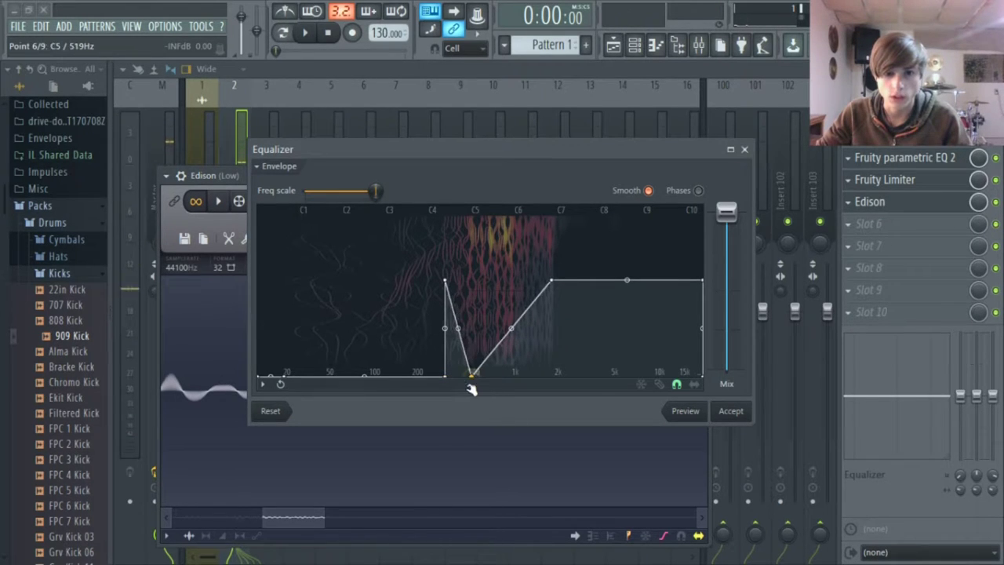
left_click_drag(444, 280, 441, 409)
left_click_drag(486, 315, 474, 289)
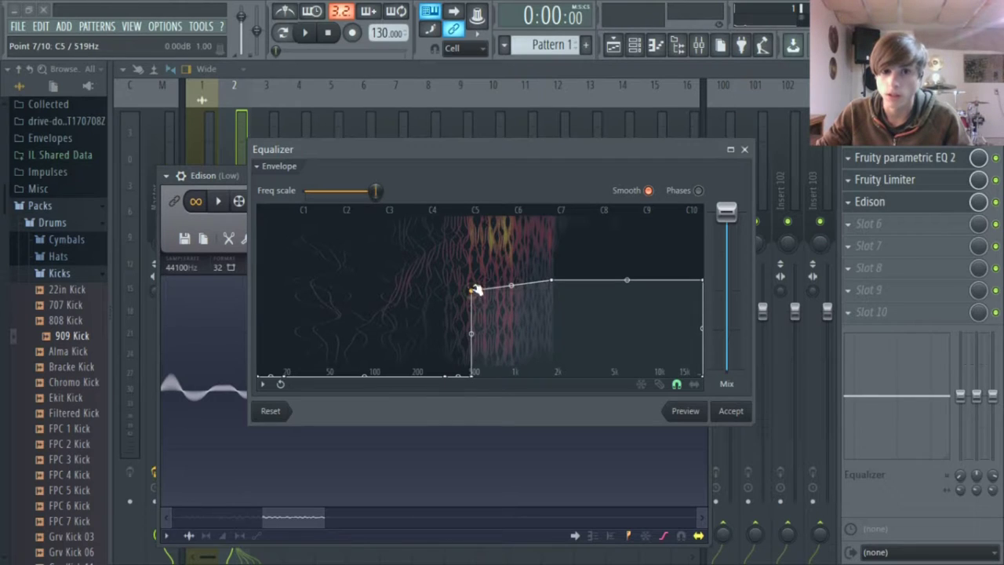
left_click(694, 413)
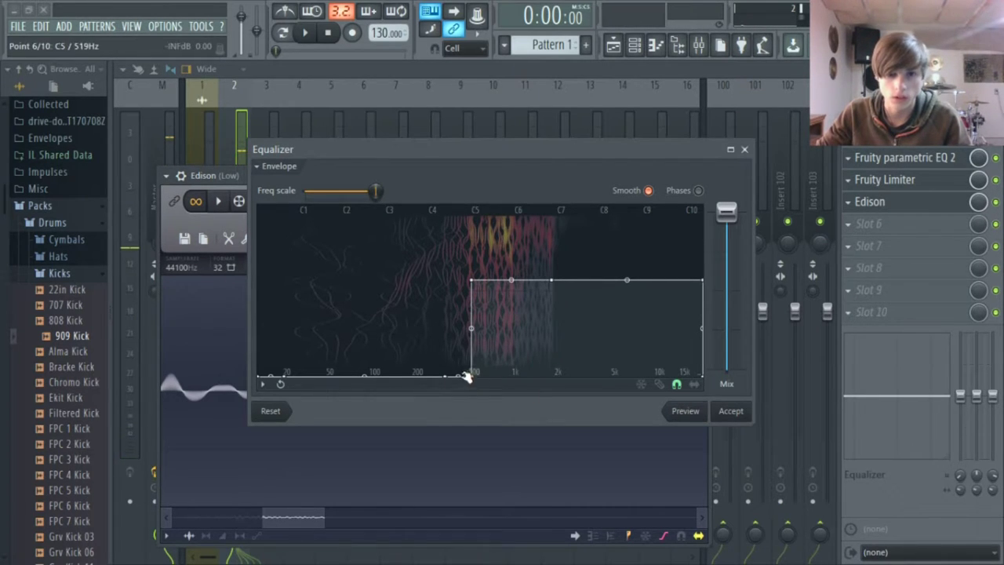
- Pull the foot of the low cut down to about 219 Hz and delete the surplus curve points
left_click_drag(467, 376, 414, 384)
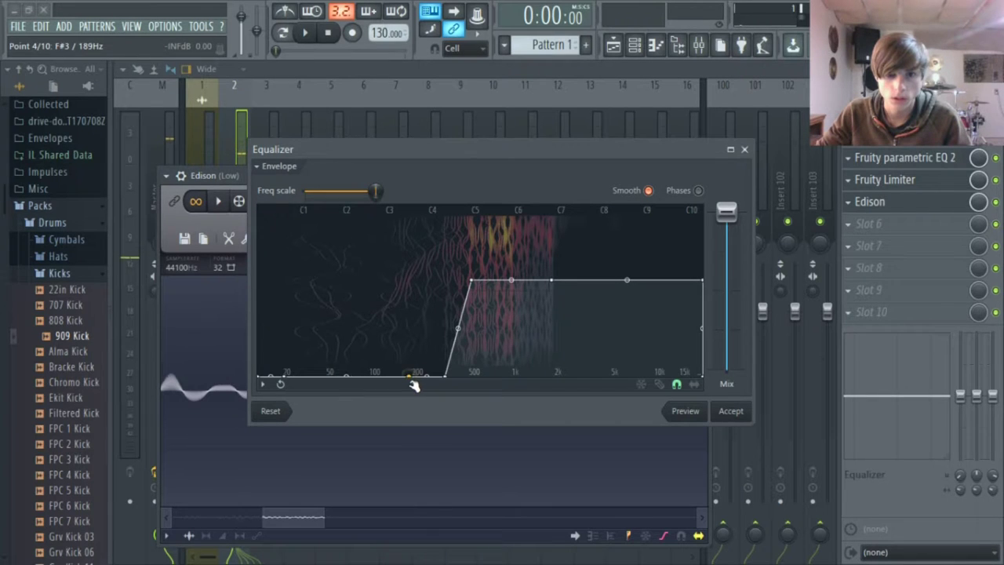
right_click(442, 382)
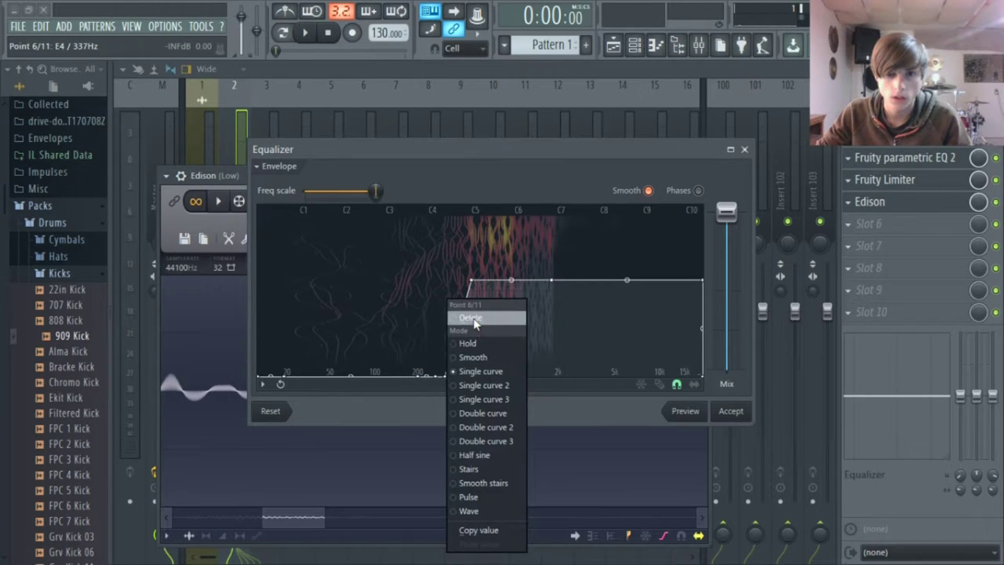
left_click(471, 318)
right_click(443, 380)
left_click(473, 320)
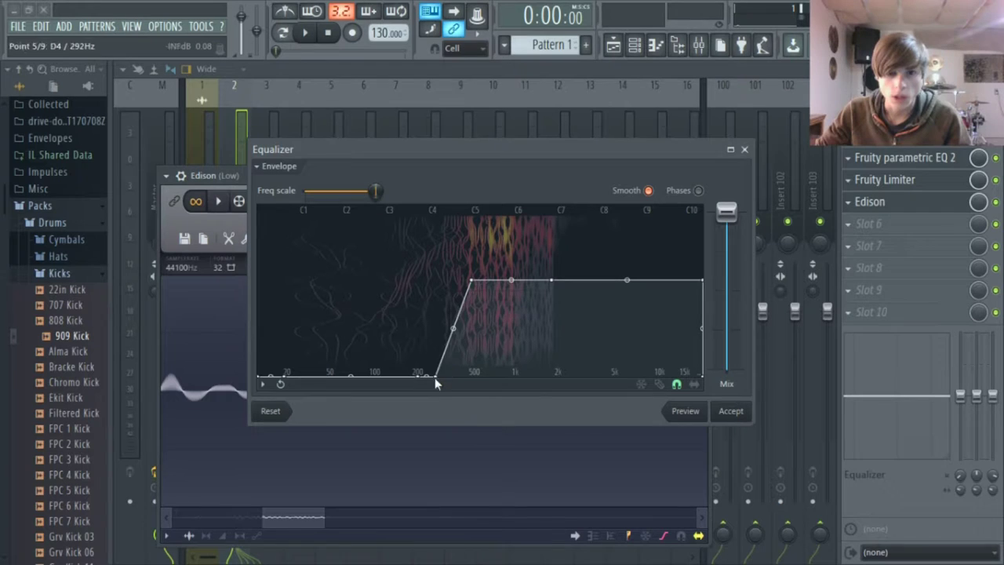
right_click(438, 380)
left_click(472, 318)
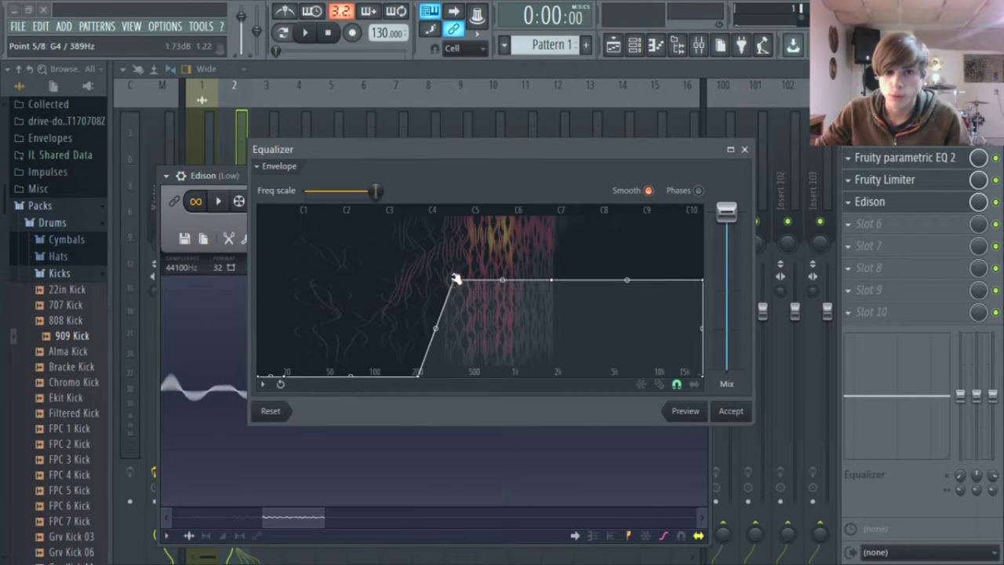
- Line up both low-cut points at about 337 Hz to make a vertical edge and preview the result
left_click_drag(456, 278, 406, 280)
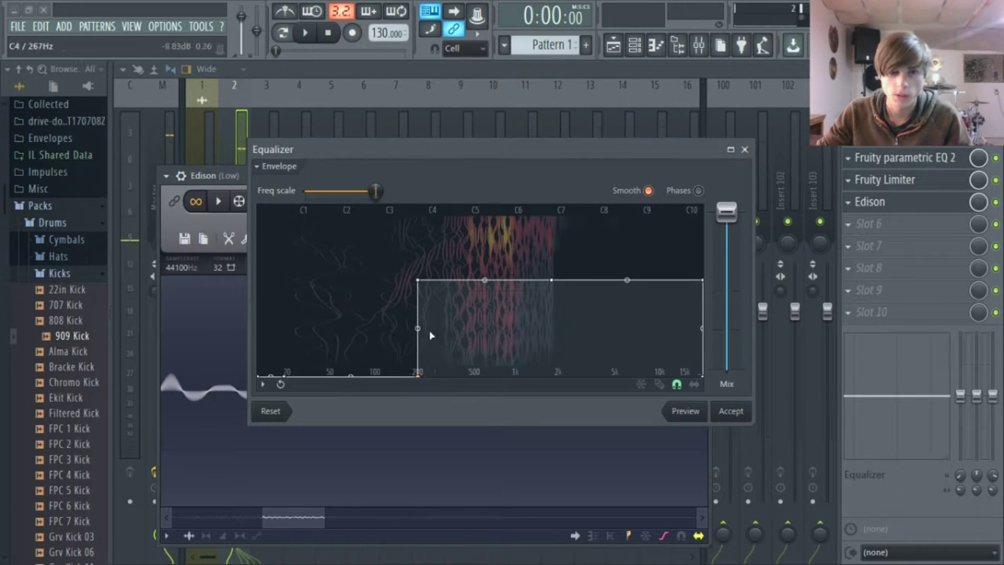
left_click_drag(420, 280, 448, 281)
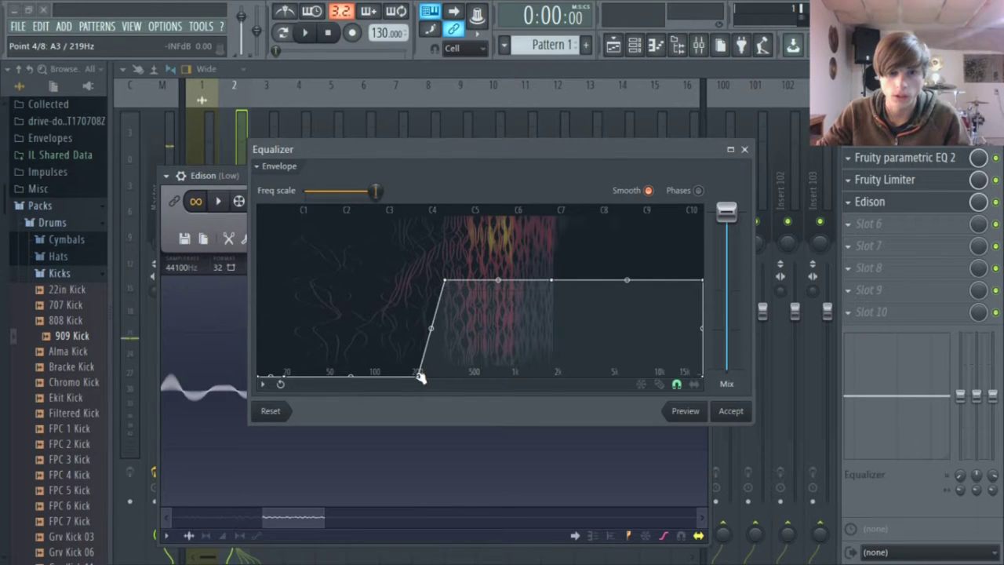
left_click_drag(420, 377, 445, 389)
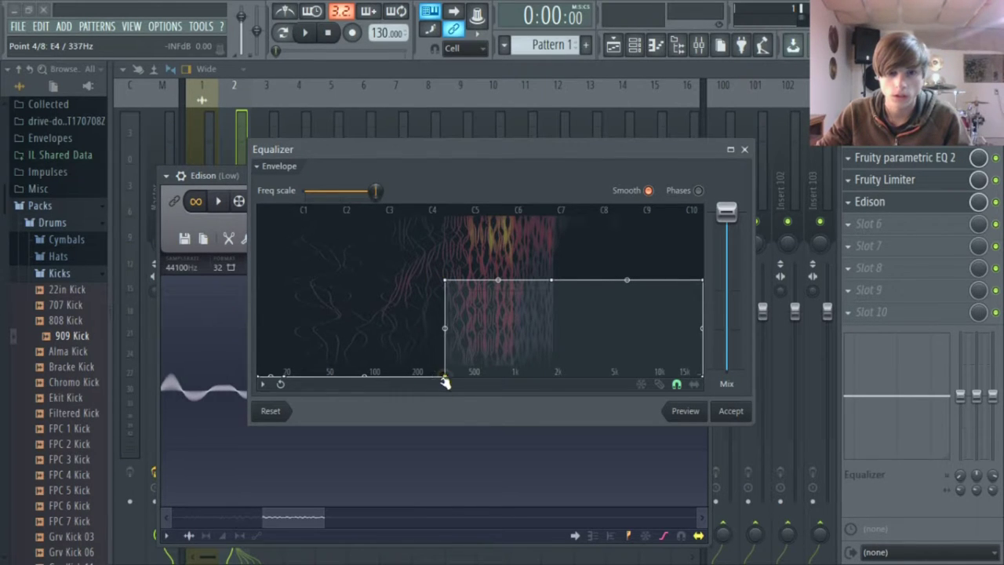
left_click(703, 415)
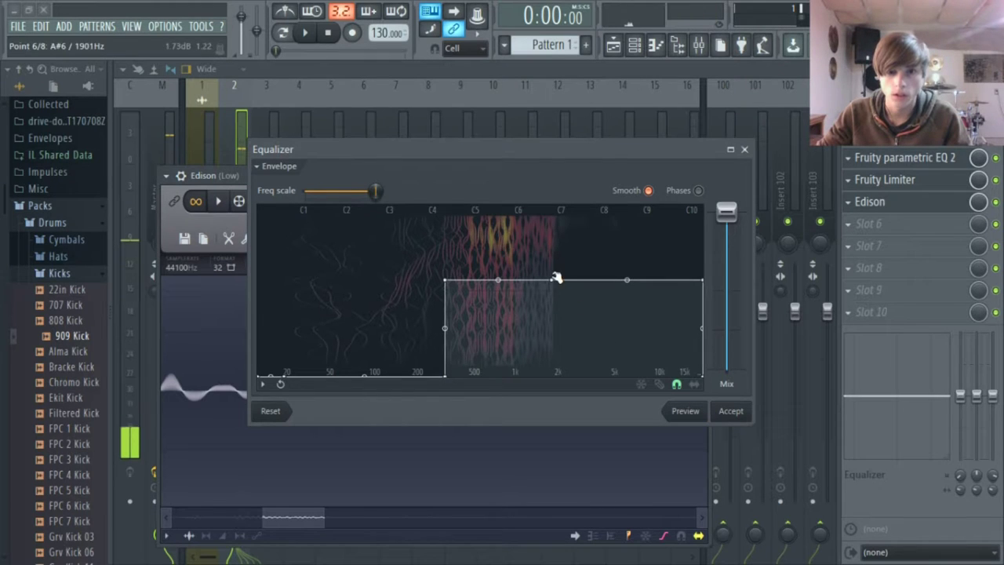
- Boost the curve point near 1.4 kHz to the maximum, bow the segment below it upward, accept the equalization and play the sample
left_click_drag(551, 279, 538, 203)
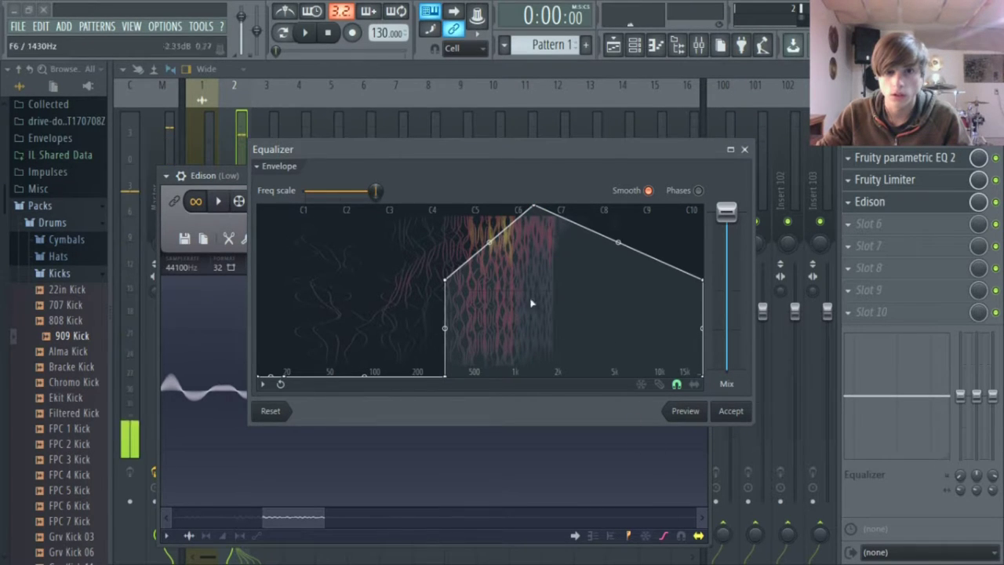
left_click_drag(489, 242, 489, 206)
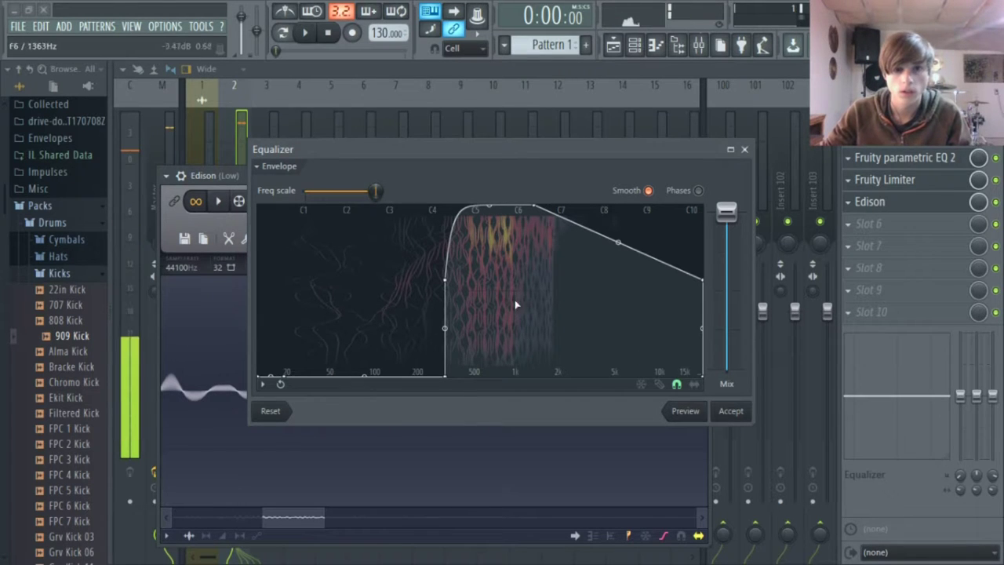
left_click(730, 411)
left_click(218, 201)
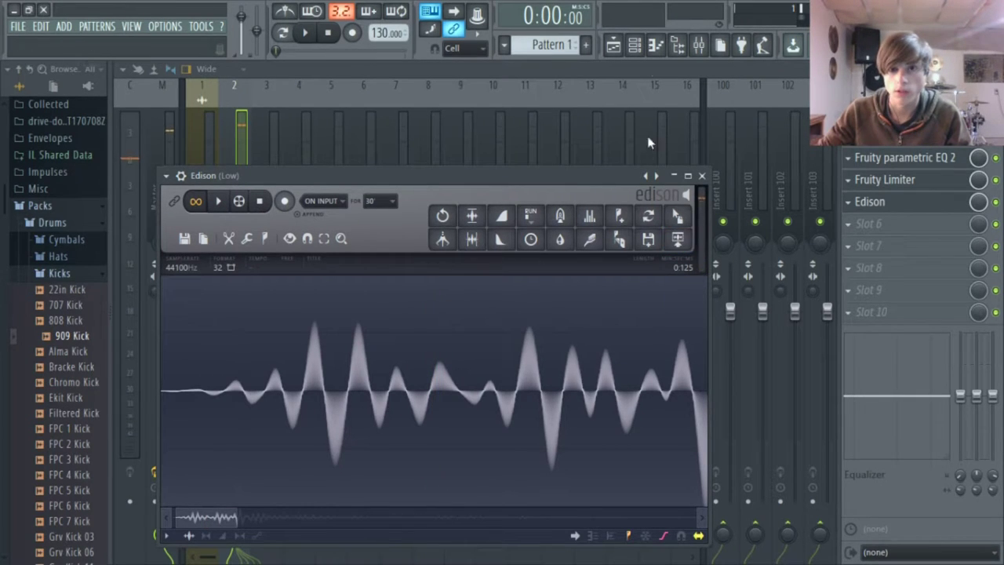
- Place the Edison recording as a clip on playlist Track 2 at bar 3 and play it
left_click(628, 47)
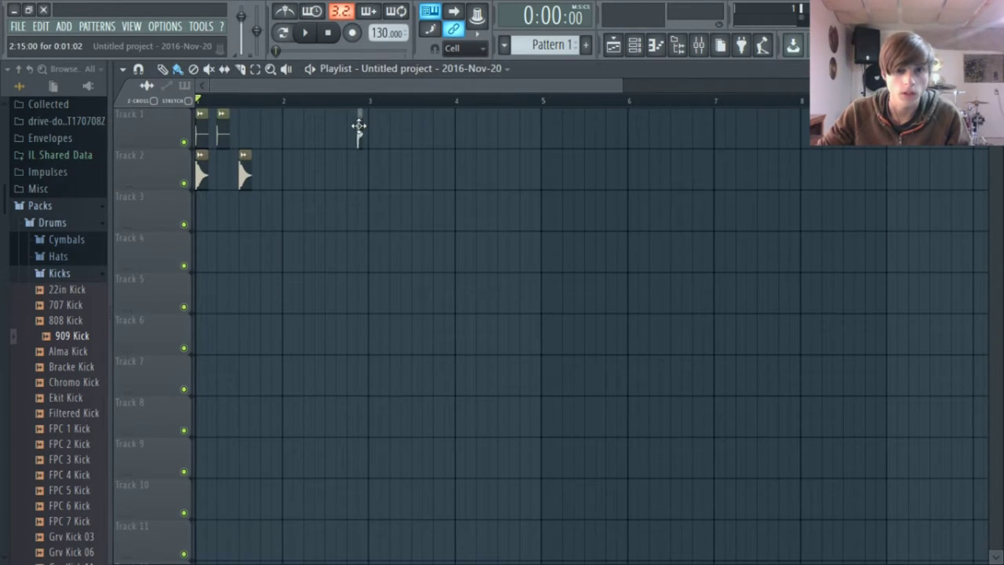
left_click(374, 102)
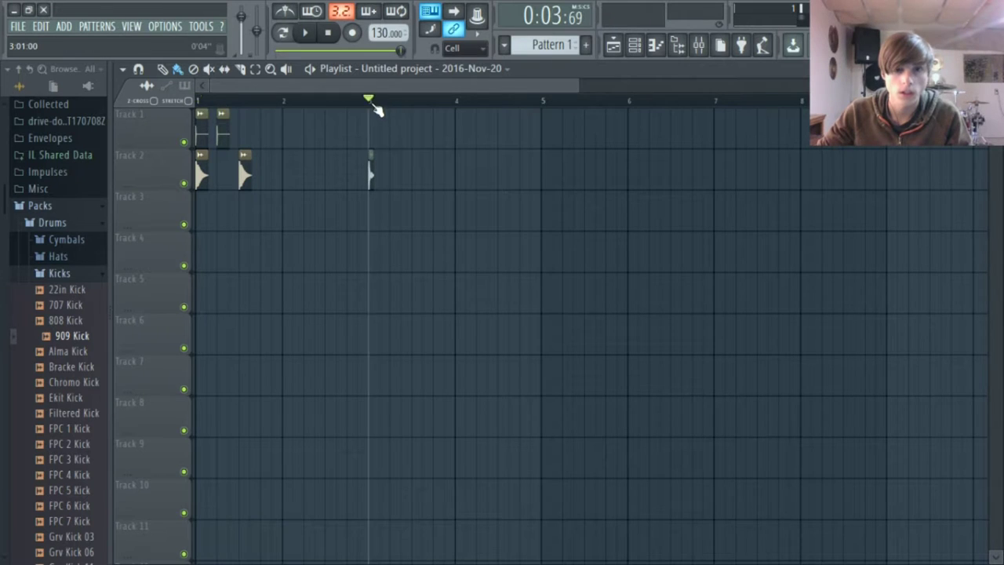
left_click(314, 35)
left_click(369, 100)
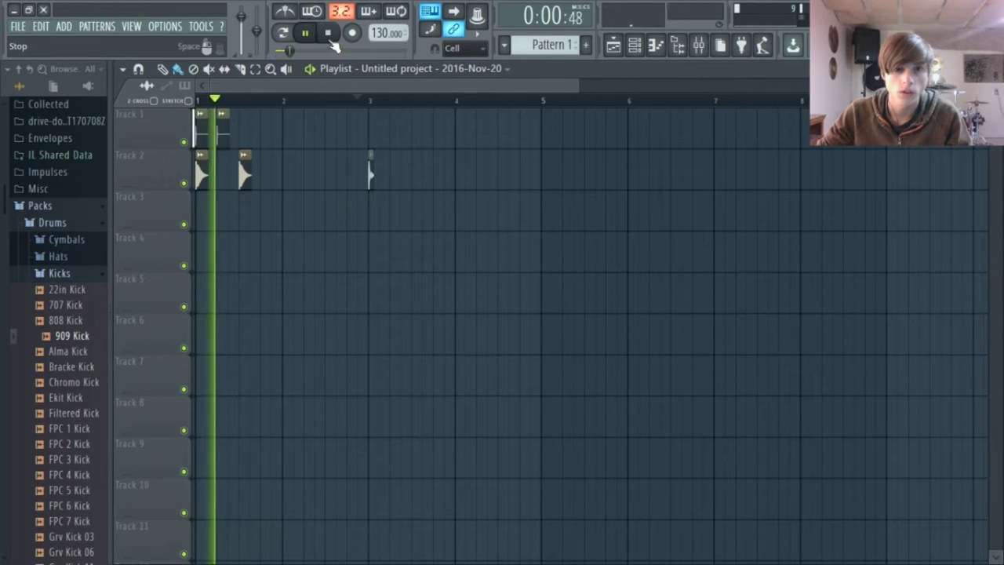
left_click(332, 103)
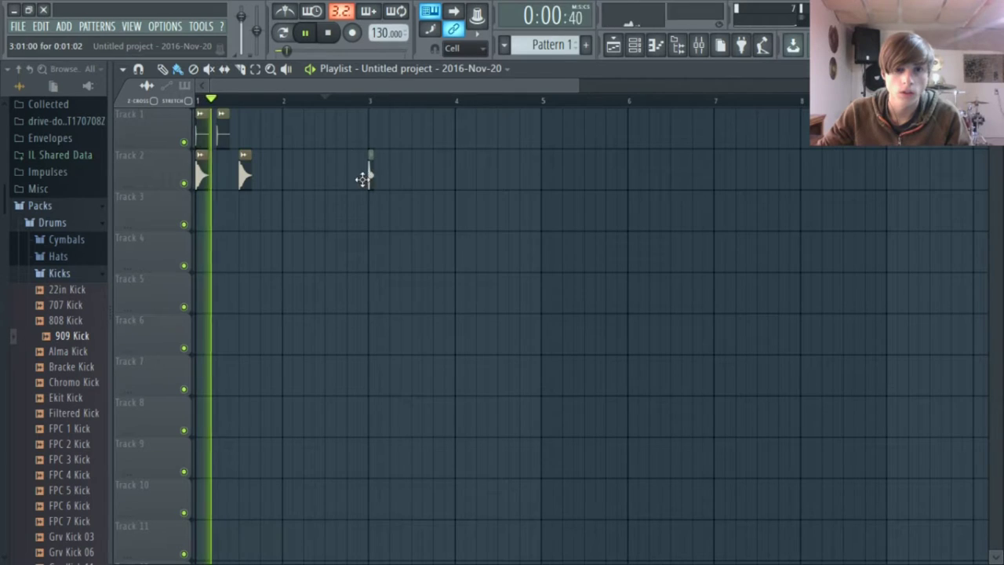
- Move the recorded clip on Track 2 to 2:13, stretch it to a length of 6:03:02 and play it
left_click_drag(363, 180, 342, 180)
left_click(324, 102)
key("space")
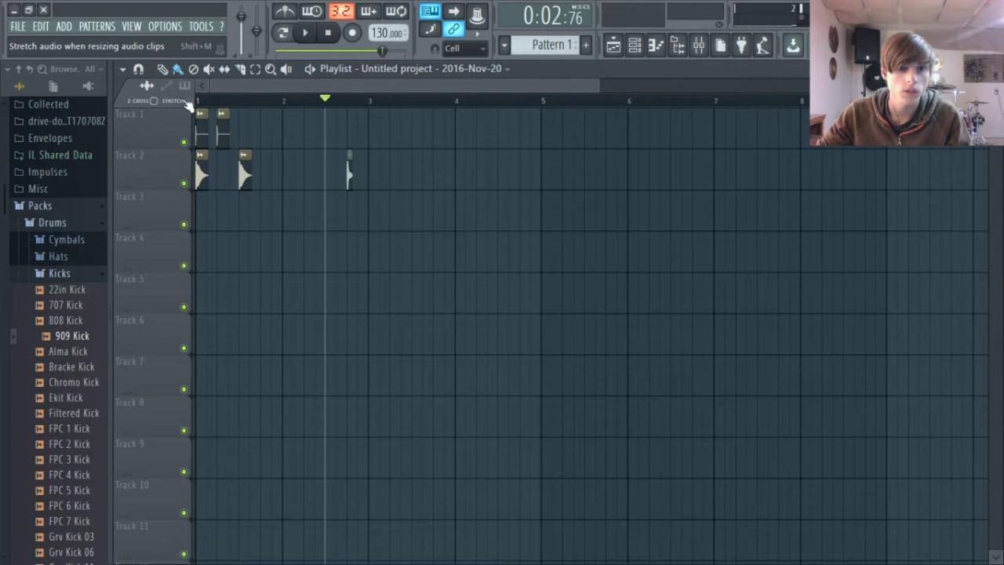
left_click_drag(350, 174, 879, 174)
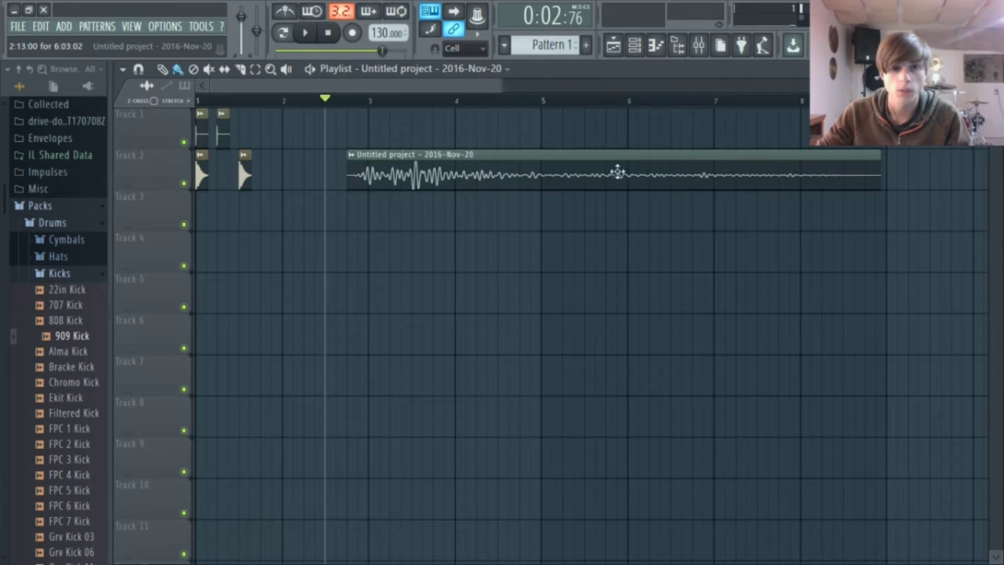
left_click(305, 32)
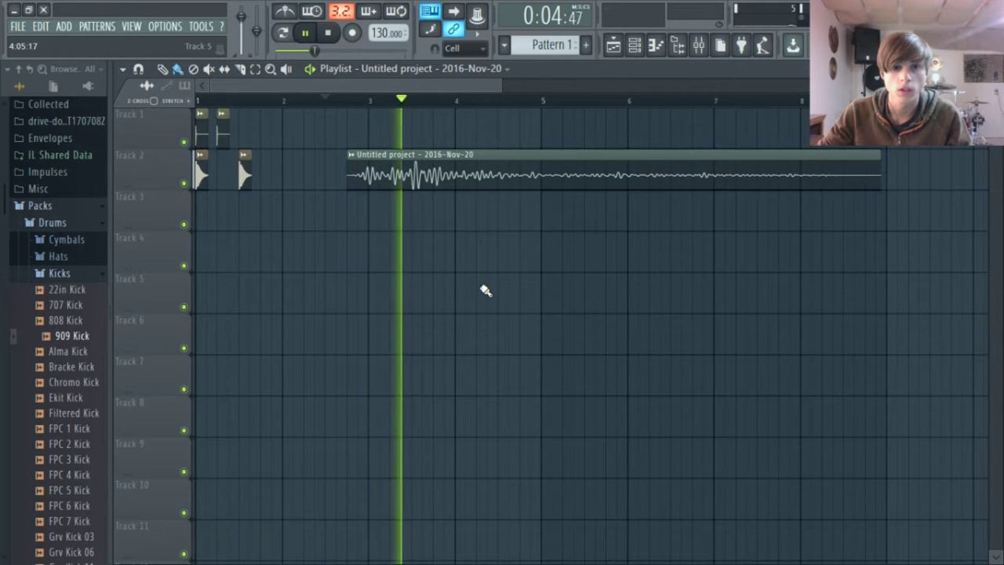
- Shift the stretched clip one bar earlier on Track 2 and play the playlist from several positions
left_click(336, 100)
left_click_drag(635, 175, 538, 173)
left_click_drag(427, 173, 438, 173)
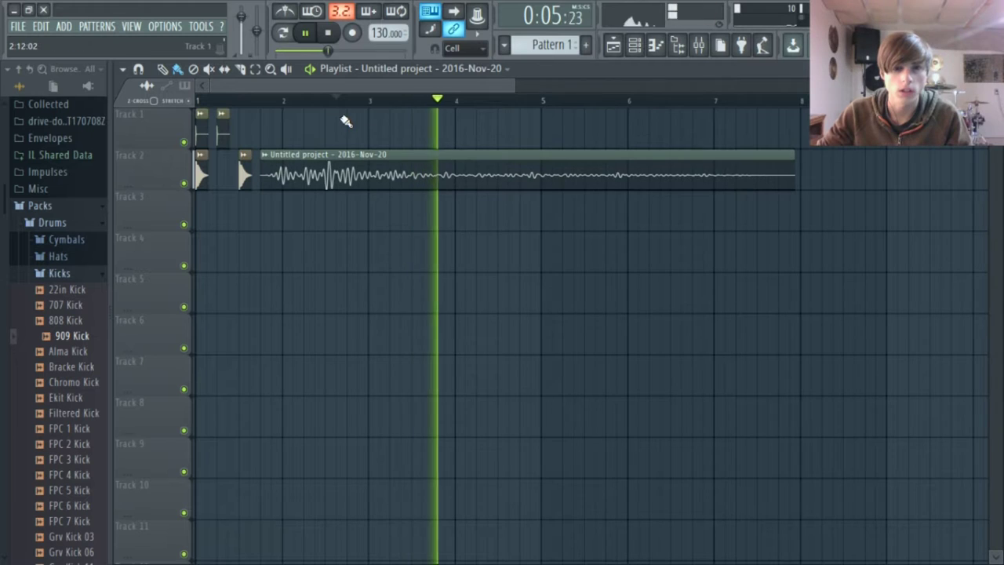
left_click(298, 102)
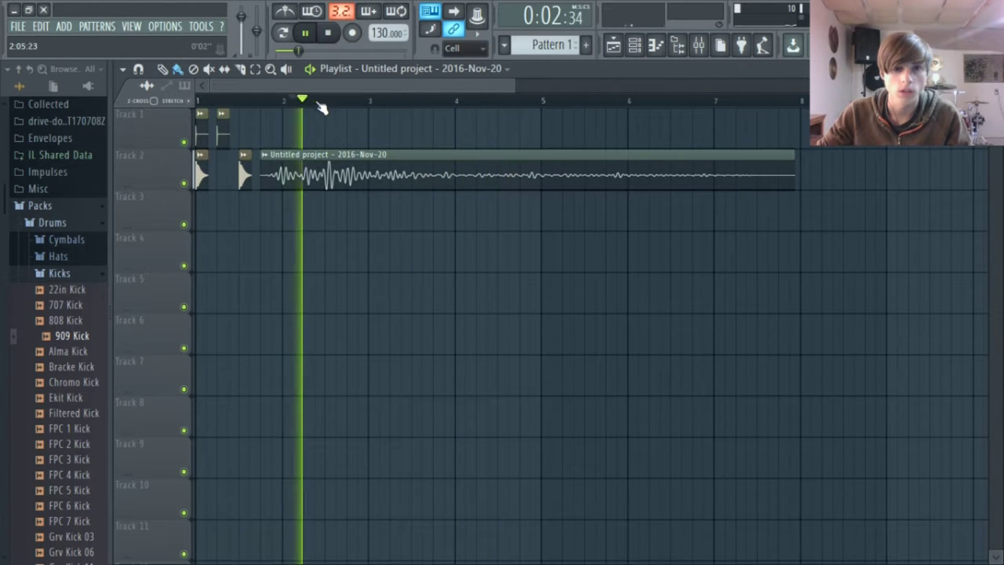
left_click(269, 103)
left_click_drag(269, 102, 217, 102)
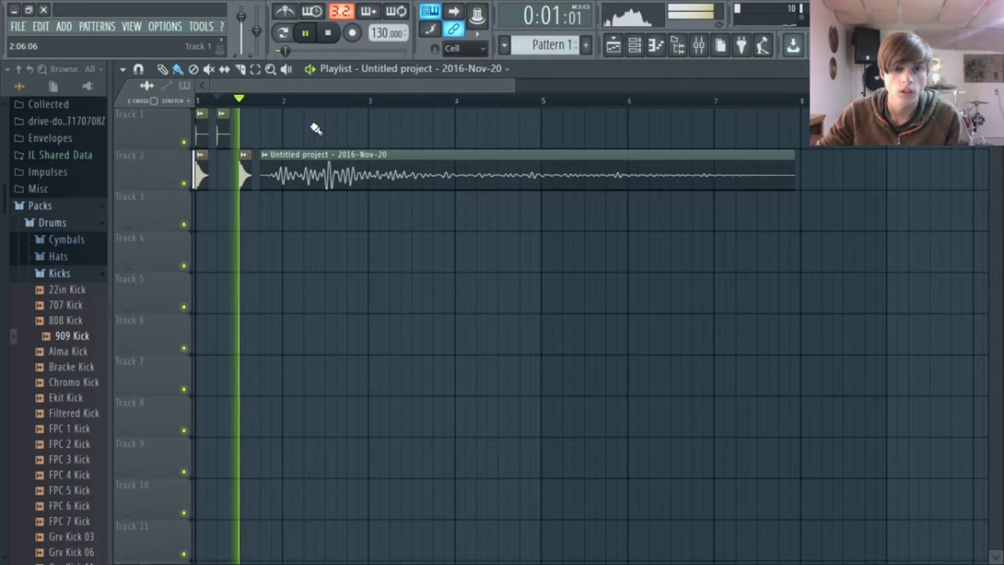
- Delete the stretched recording from Track 2, then try stretching the second 909 Kick_2 clip to bar 4 and shrink it back
right_click(292, 185)
left_click_drag(246, 175, 458, 193)
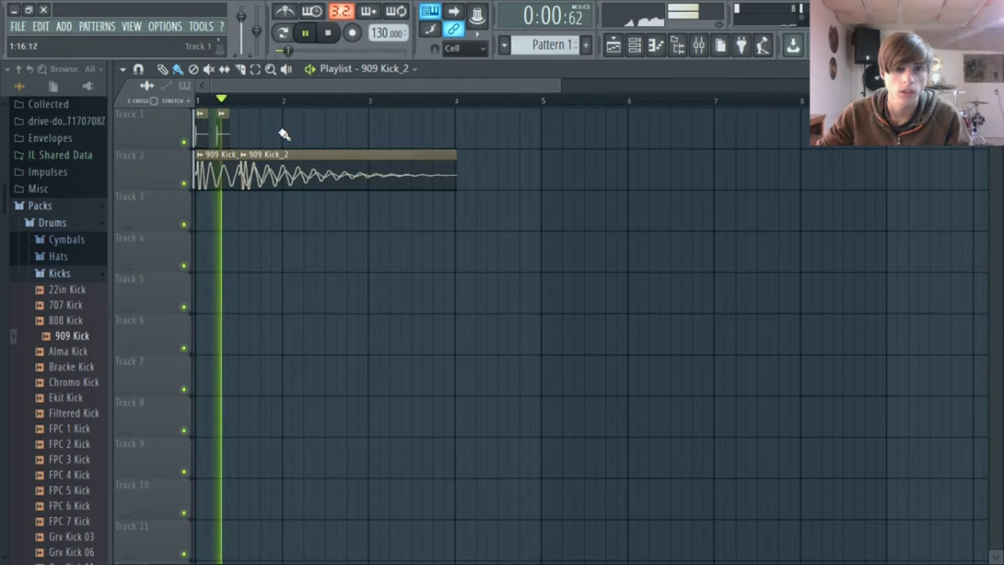
left_click_drag(454, 167, 250, 166)
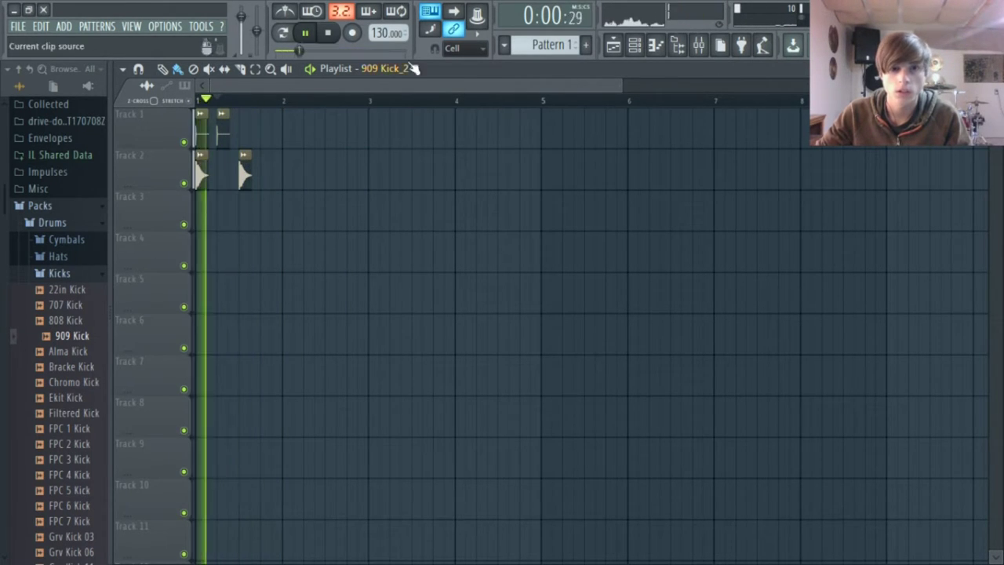
- Stop playback, check the sample channels in the channel rack and return to the mixer
left_click(634, 45)
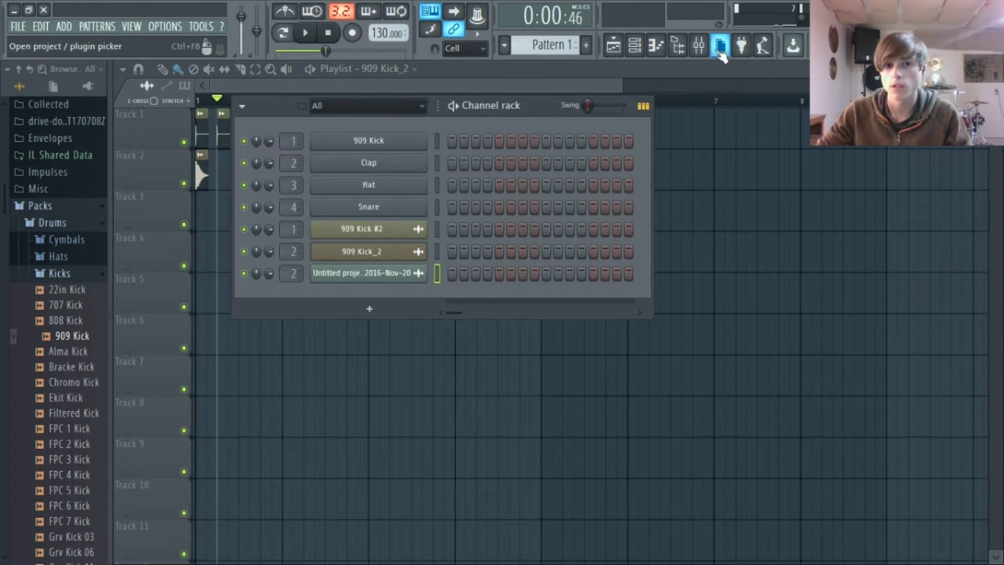
left_click(717, 45)
left_click(713, 50)
left_click(698, 46)
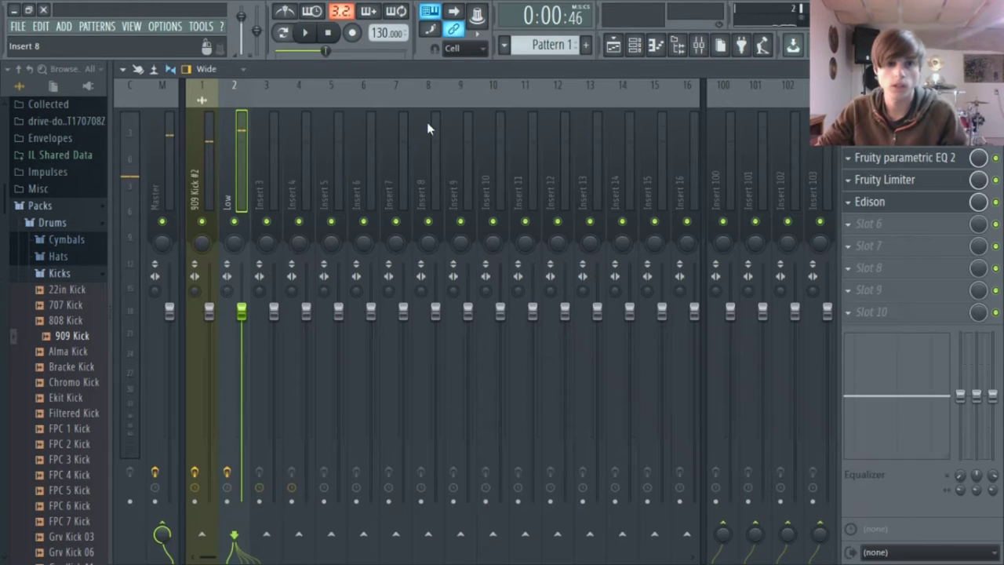
- View the Low track's recording in Edison, return to the playlist and start playback
left_click(886, 208)
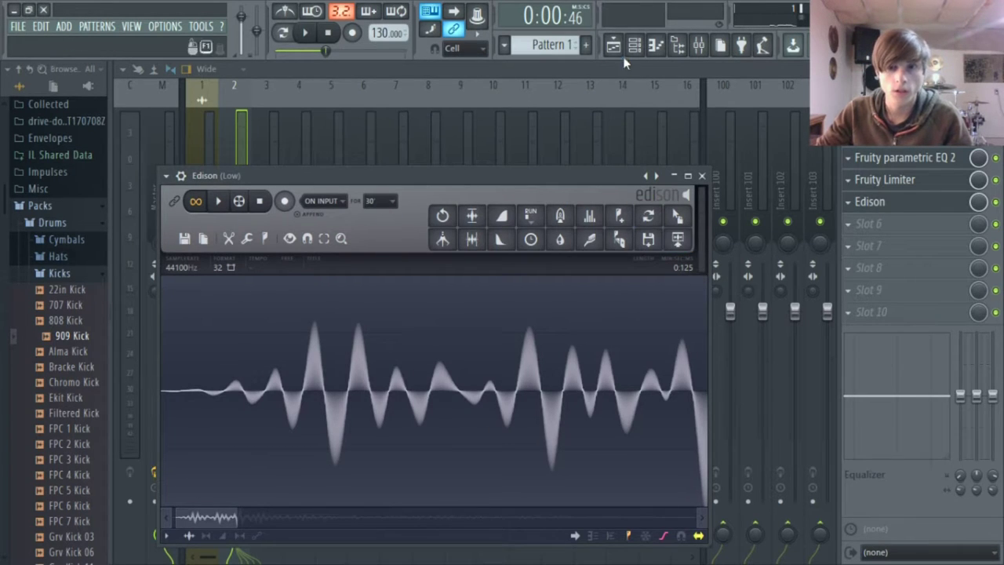
left_click(613, 46)
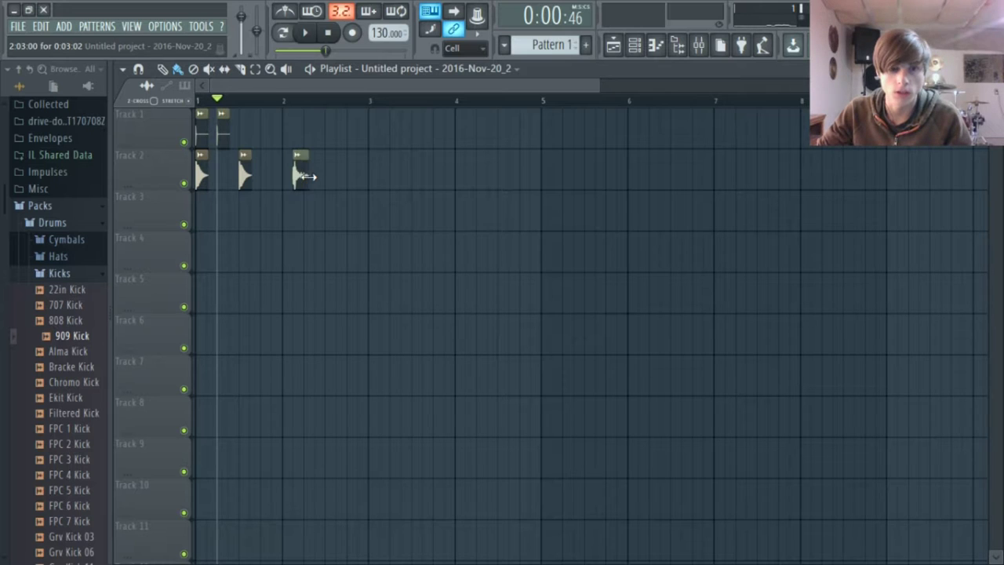
left_click(282, 100)
key("space")
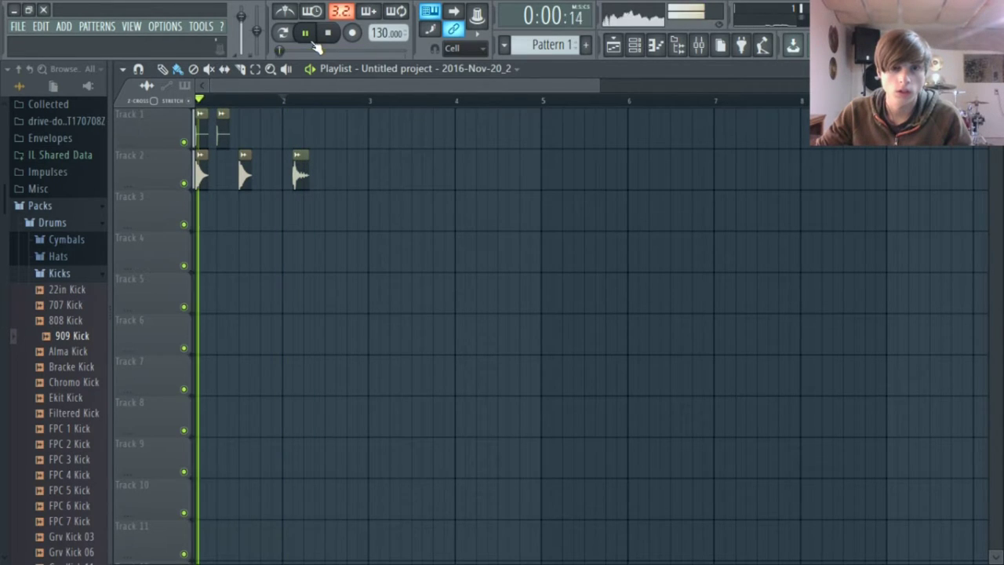
- Stretch the recorded clip on Track 2 to a length of 0:02:02 and move it to 2:01:00
left_click_drag(310, 170, 300, 170)
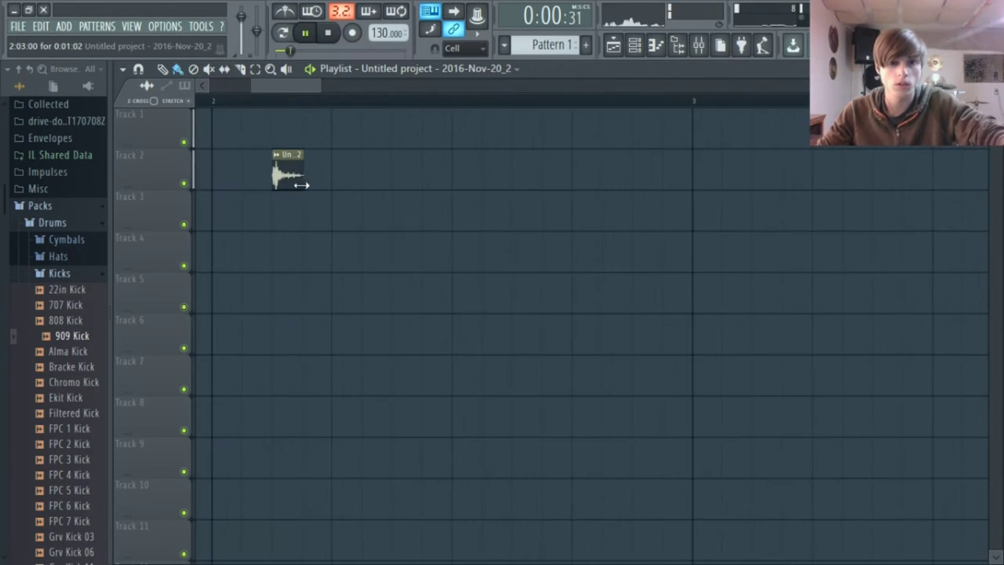
left_click_drag(401, 178, 458, 175)
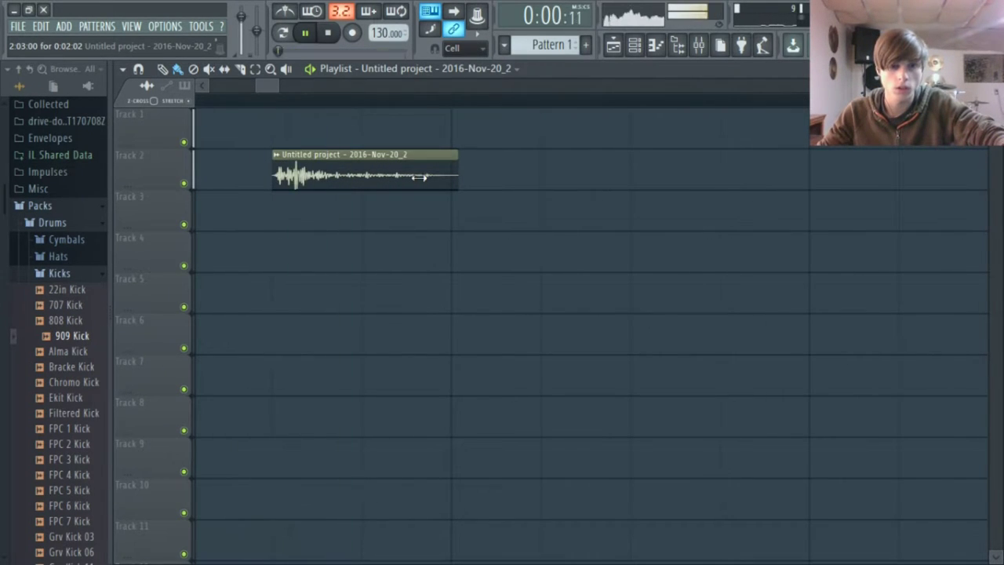
scroll(377, 165, "down", 5)
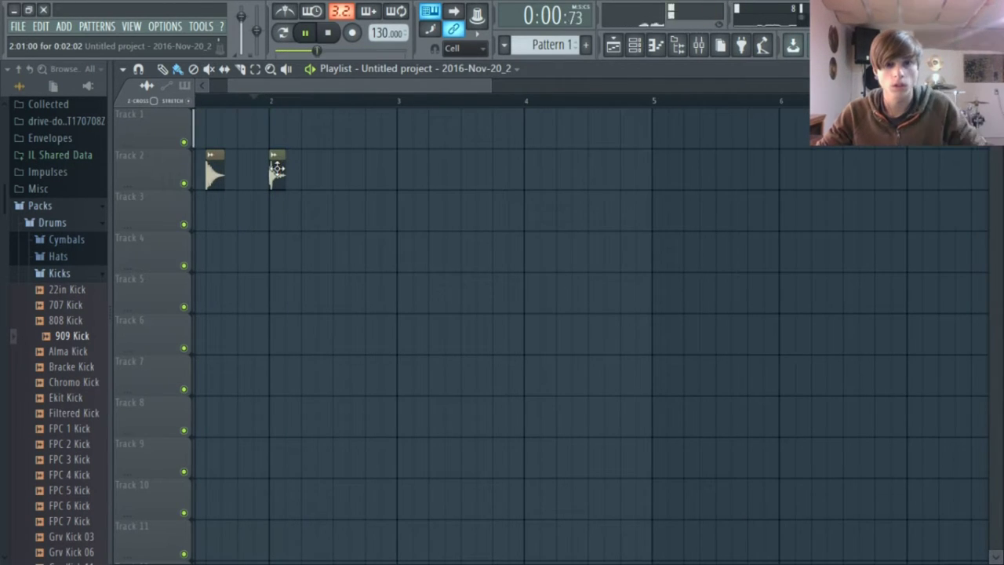
- Route the recorded clip's channel to Master only and raise its time-stretching pitch with the stretch mode on Auto
double_click(277, 168)
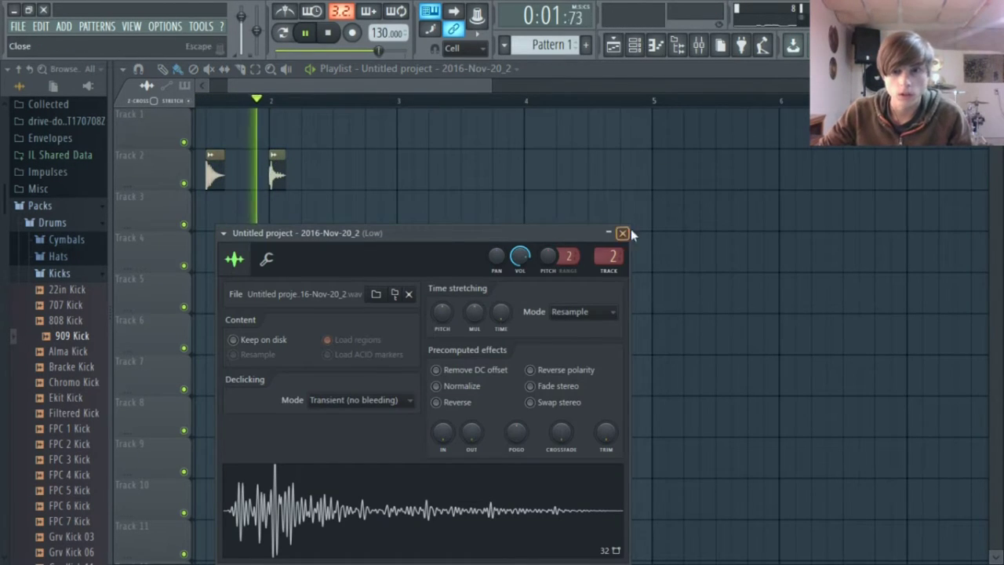
left_click_drag(608, 256, 609, 275)
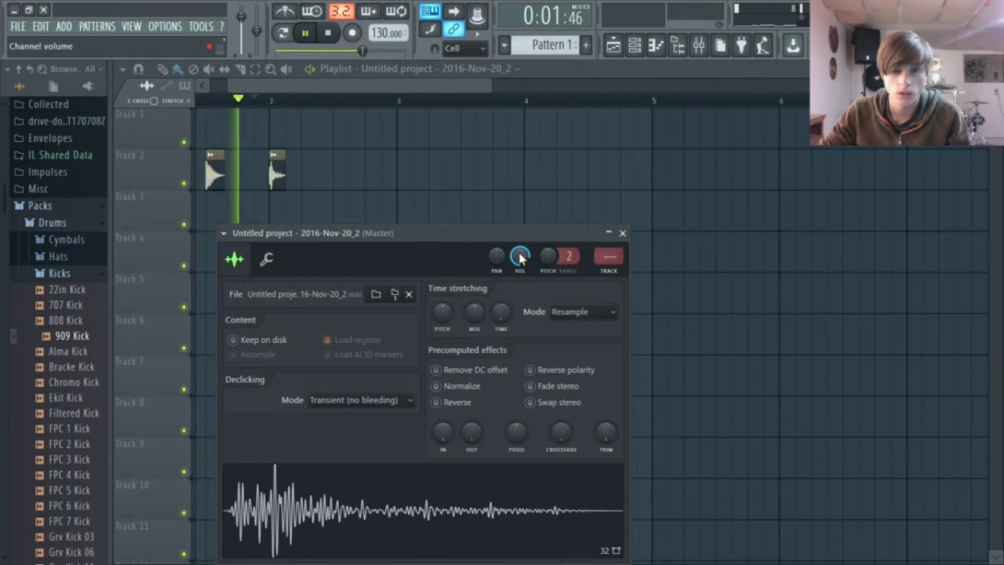
left_click_drag(547, 256, 547, 257)
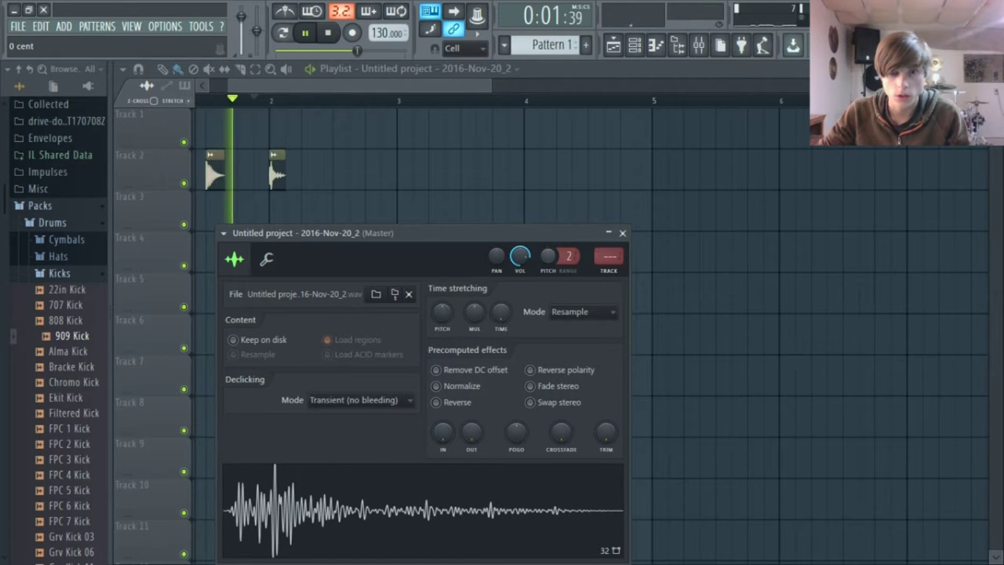
left_click_drag(443, 312, 442, 267)
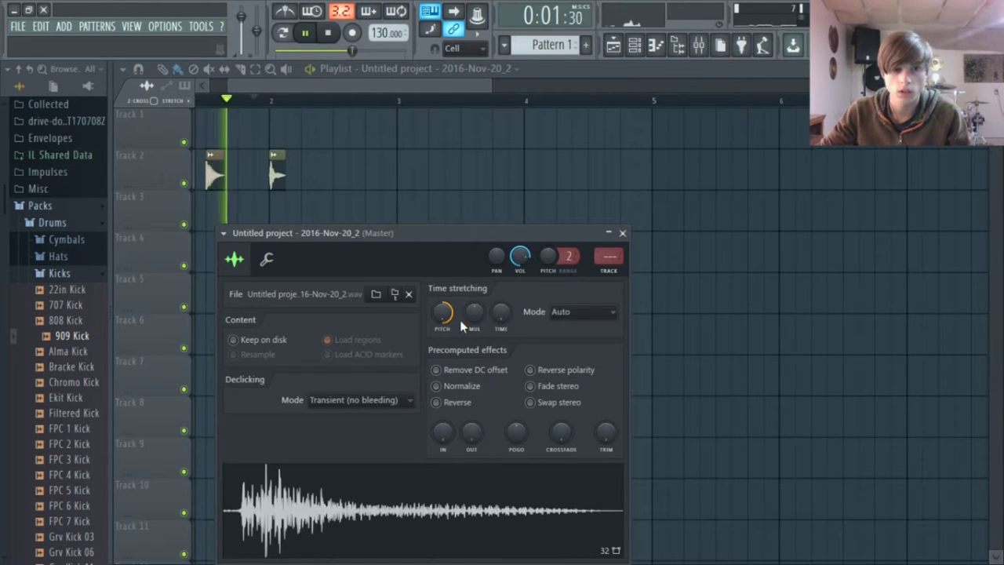
- Stretch the recorded clip to half a bar, 0:08:02, and route its channel back to mixer track 2 (Low)
left_click_drag(280, 175, 413, 176)
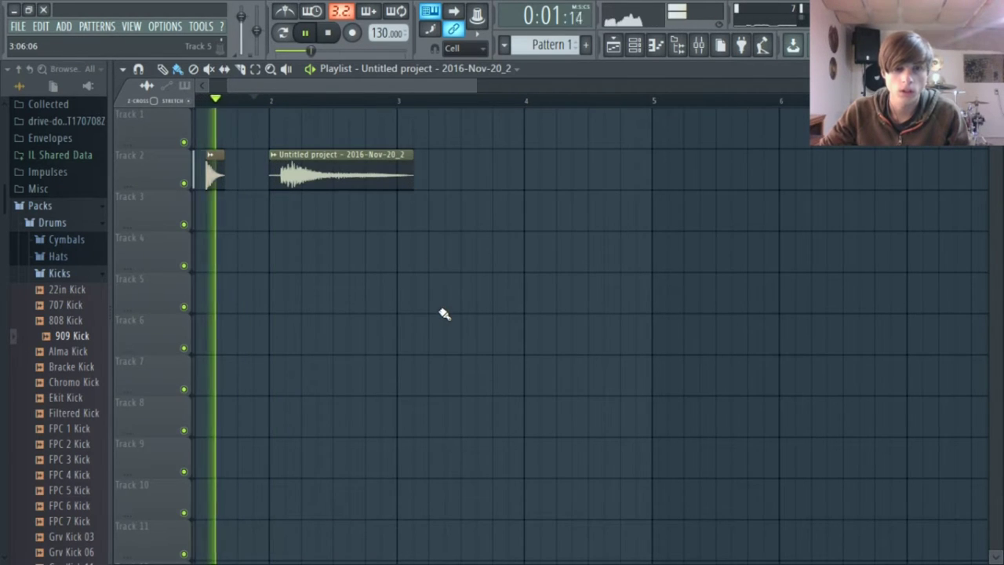
left_click_drag(411, 174, 385, 173)
double_click(385, 173)
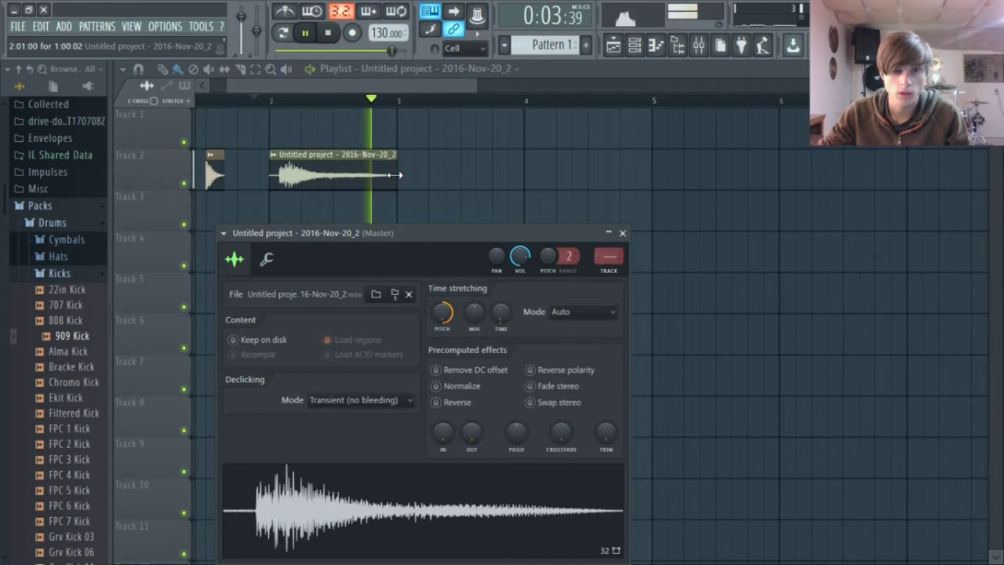
left_click(622, 233)
left_click_drag(396, 176, 332, 182)
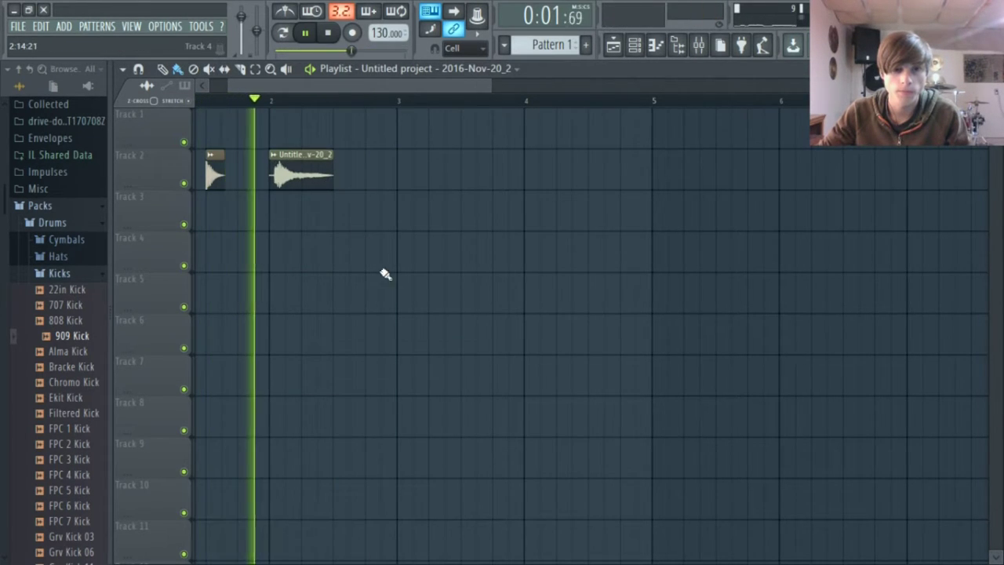
double_click(317, 182)
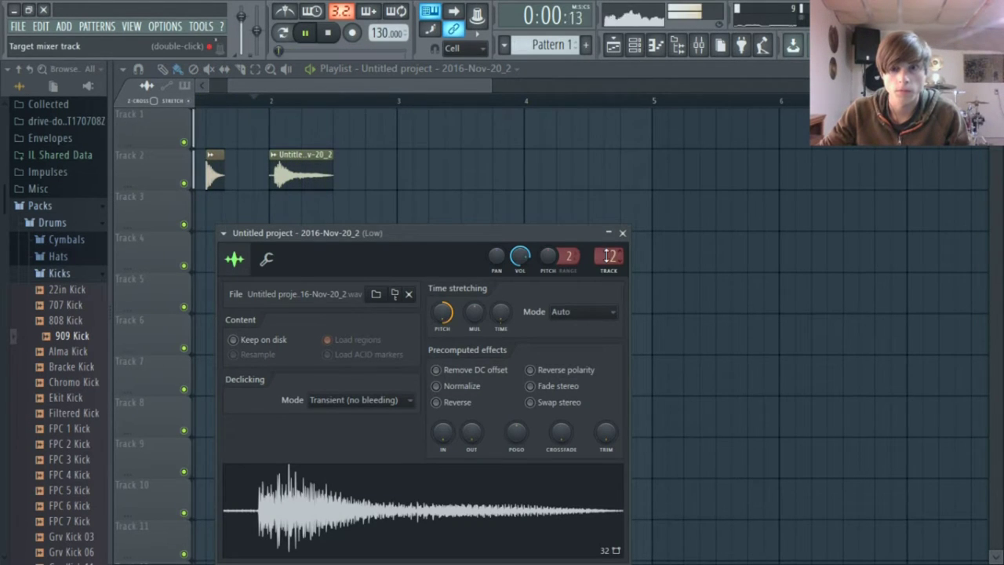
left_click(622, 233)
- Delete the four 909 Kick clips from Tracks 1 and 2 and move the recorded clip to the start of Track 2
left_click_drag(433, 89, 392, 90)
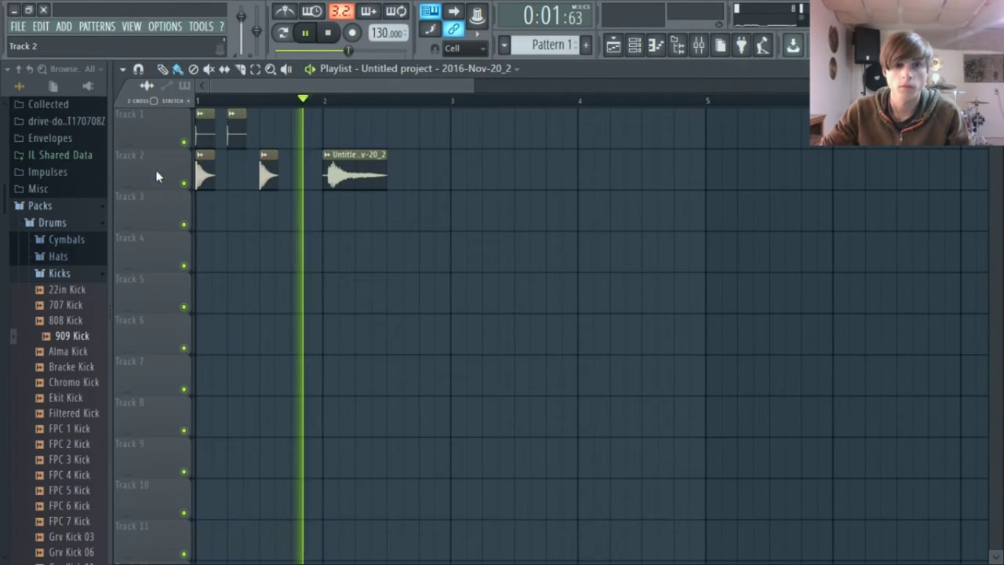
right_click(269, 166)
right_click(202, 167)
right_click(202, 130)
right_click(234, 129)
left_click_drag(337, 169, 161, 175)
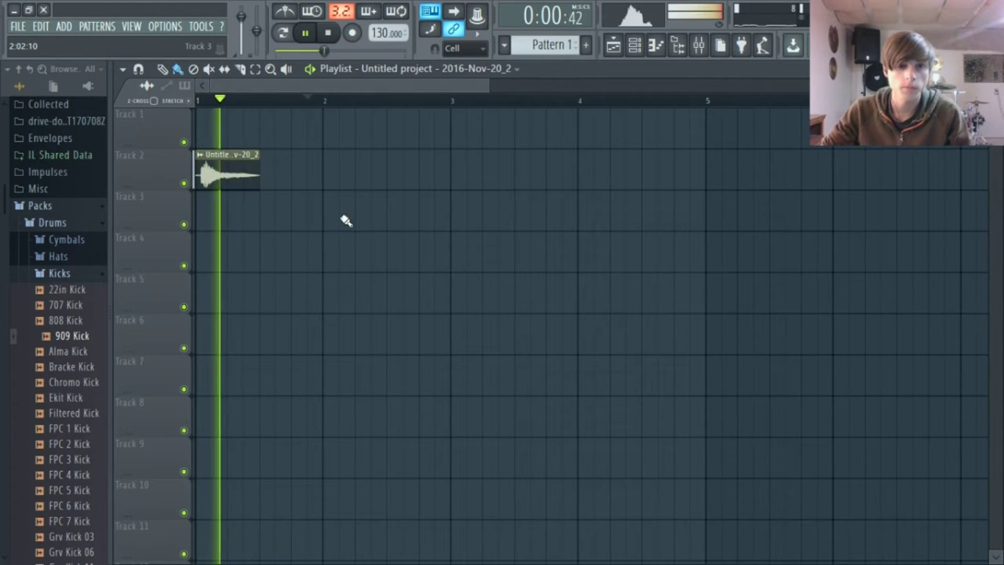
- Play the recorded clip alone from the start of the playlist and stop playback
left_click(332, 34)
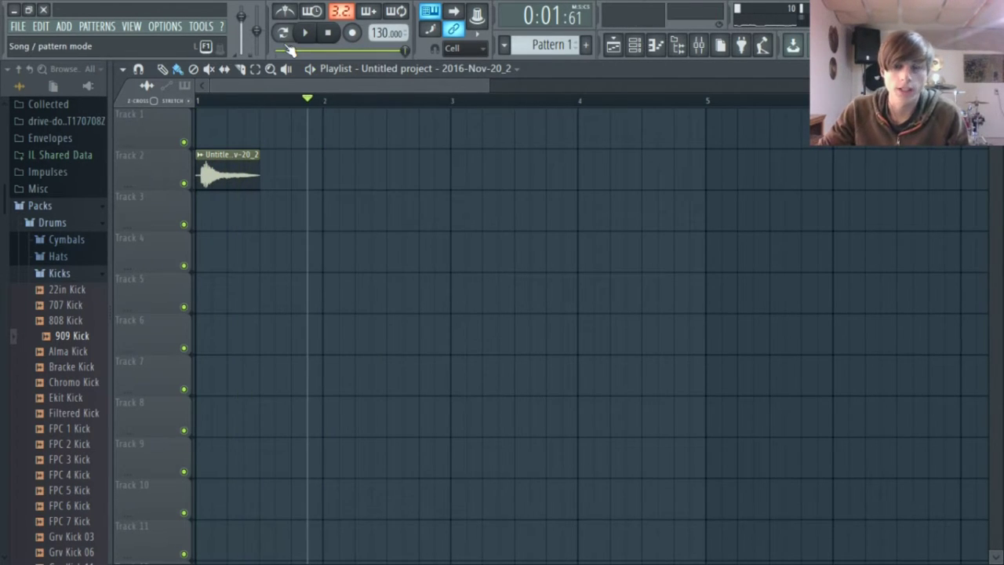
left_click(283, 33)
left_click(305, 33)
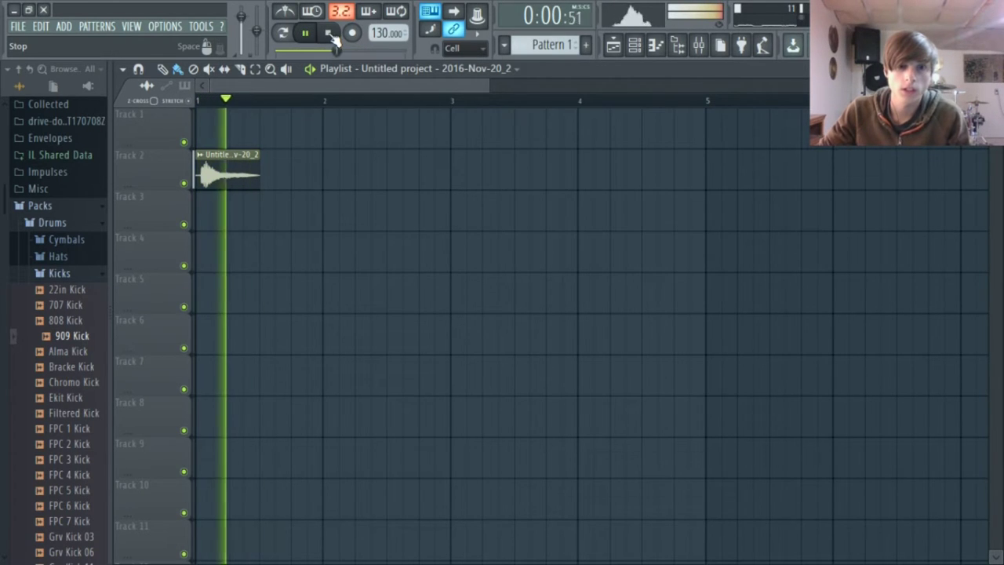
left_click(329, 34)
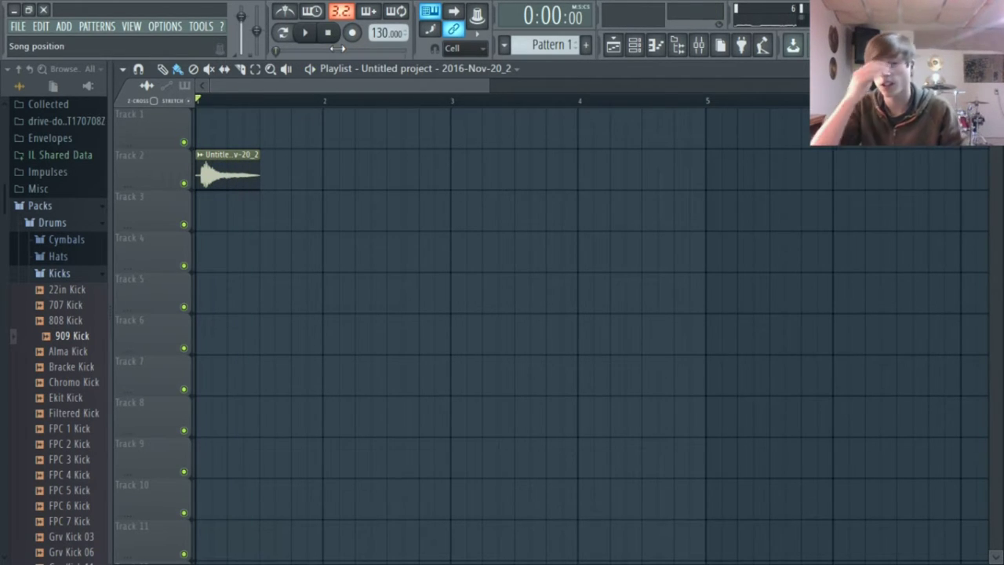
- Move the recorded clip up to the start of Track 1 and play it
scroll(458, 177, "down", 2)
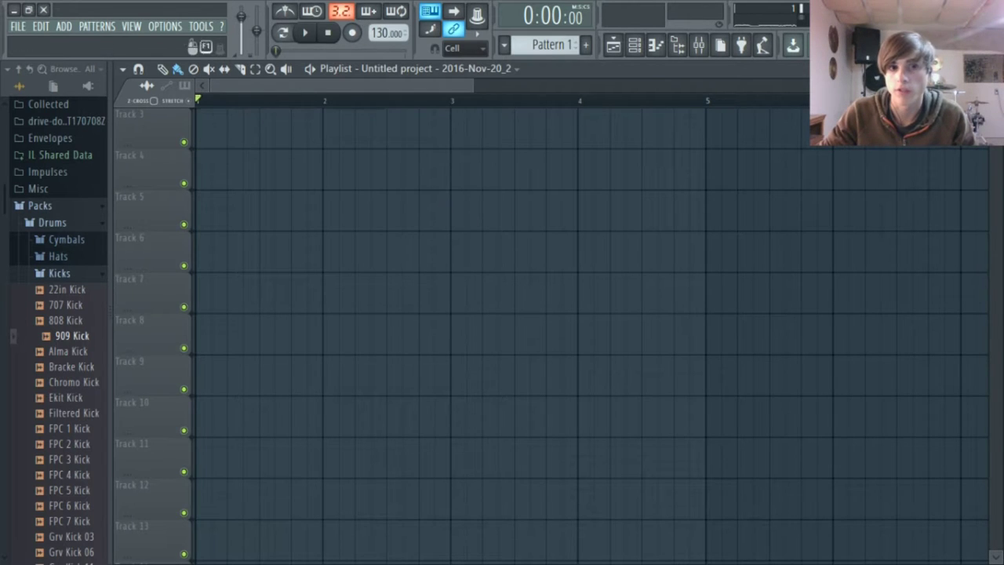
scroll(596, 117, "up", 2)
left_click_drag(363, 178, 79, 186)
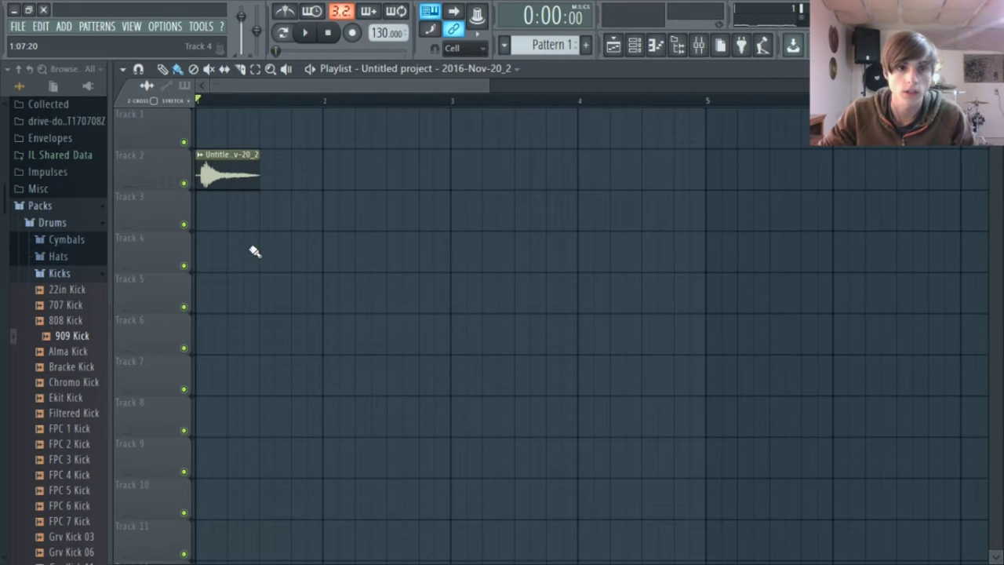
left_click_drag(206, 157, 199, 103)
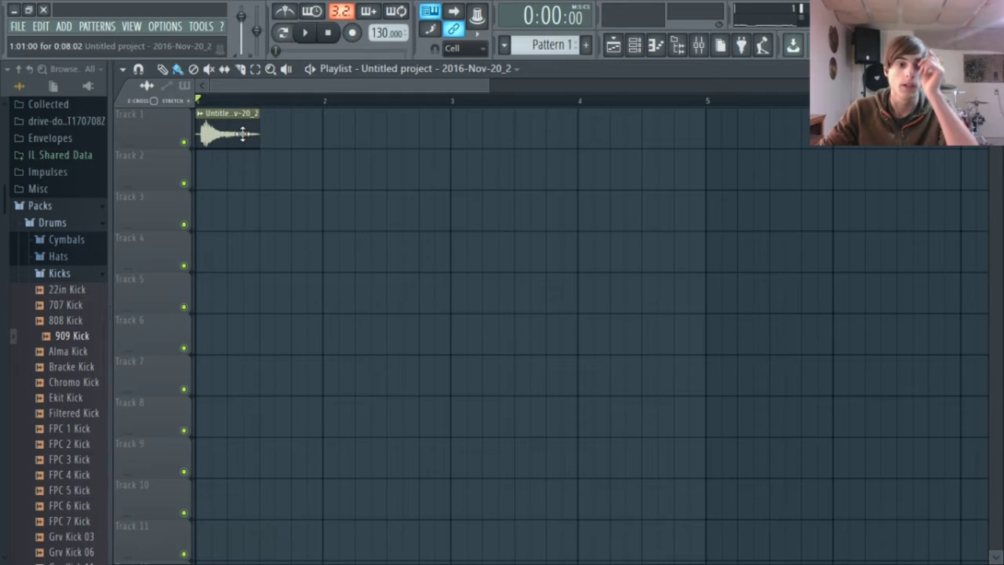
left_click(305, 33)
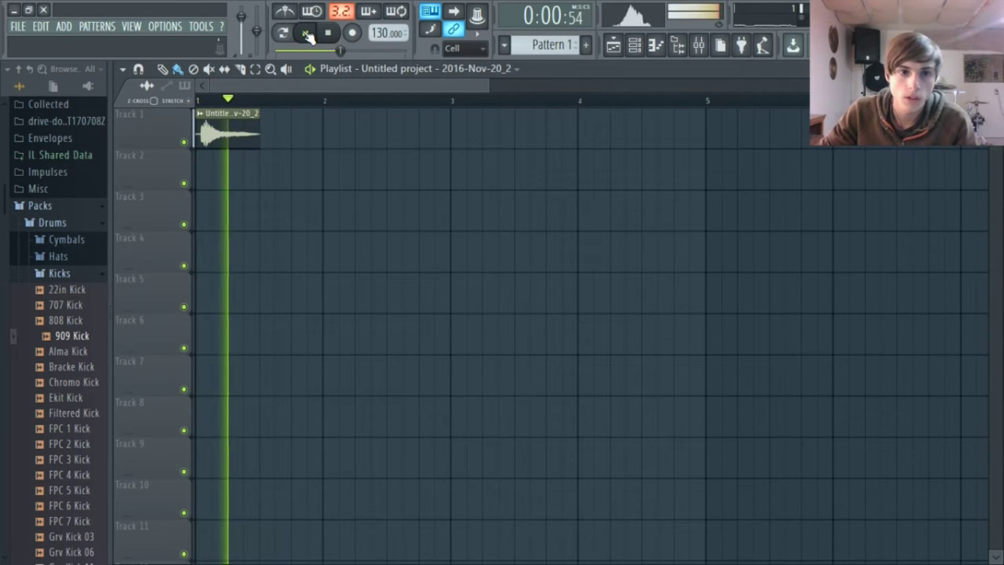
left_click(308, 34)
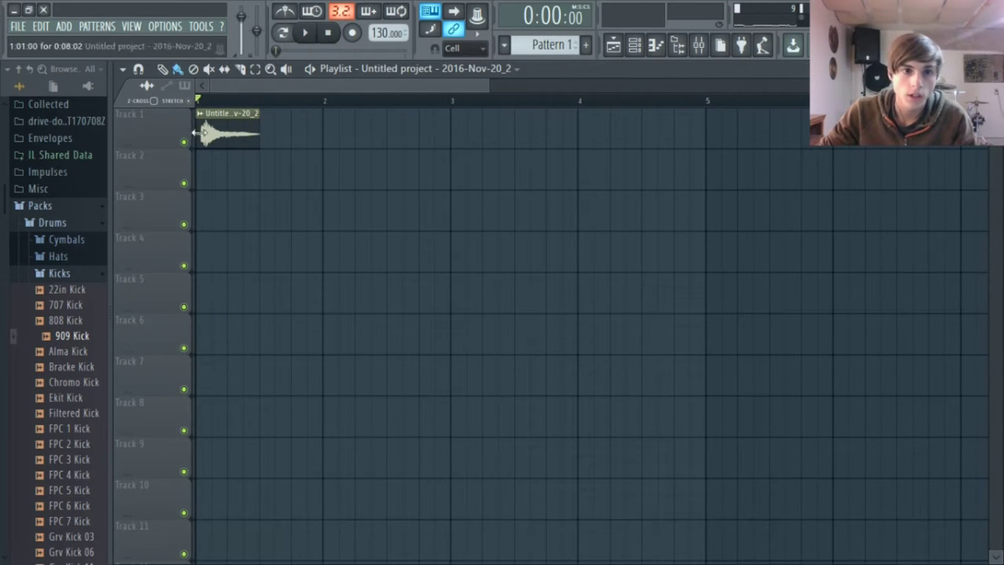
- Check the recorded clip's channel settings and play it while watching the mixer levels
left_click(697, 41)
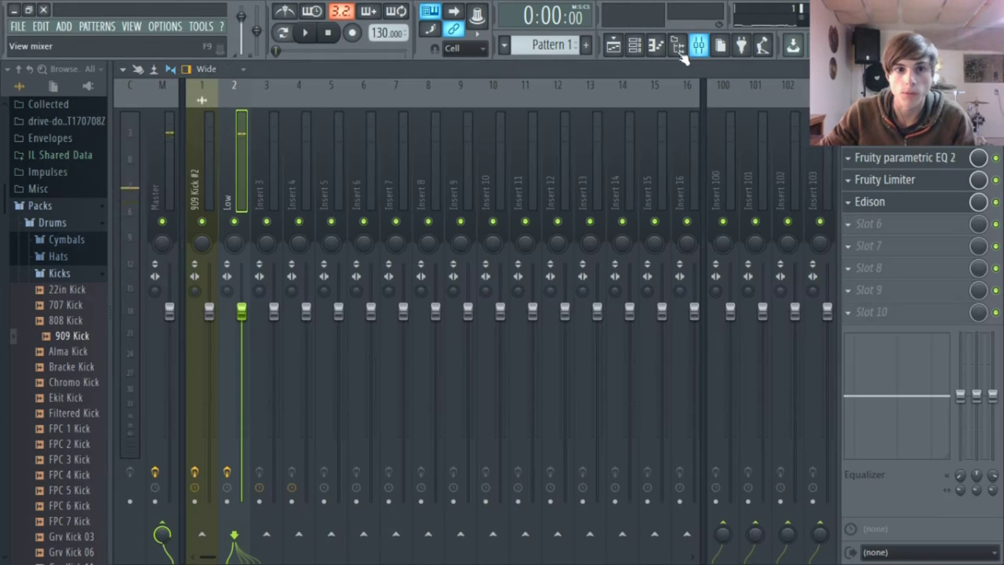
left_click(614, 54)
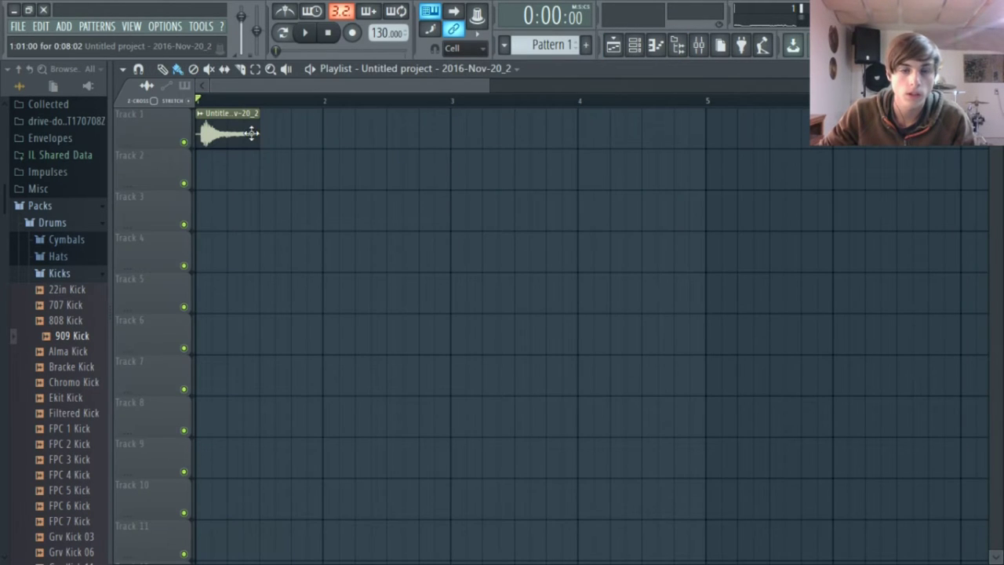
double_click(251, 134)
left_click(623, 233)
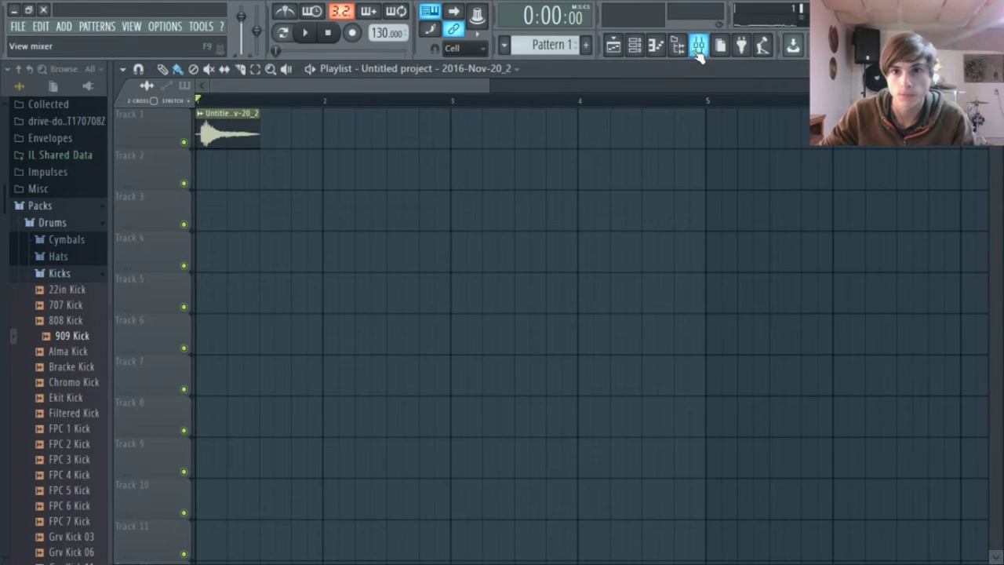
left_click(697, 44)
left_click(307, 36)
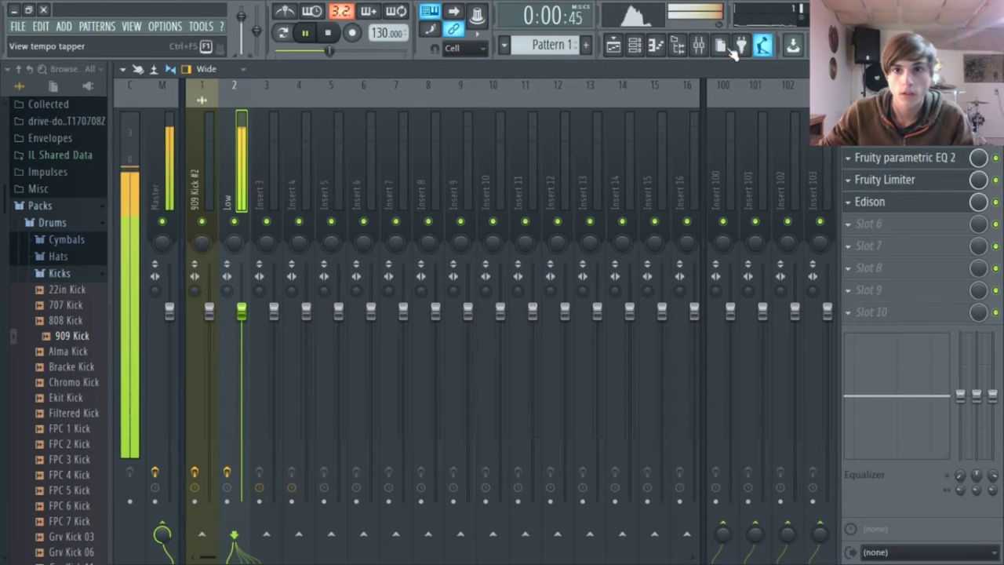
left_click(613, 45)
key("space")
- Play the recorded clip while trying a different mixer routing, then return its channel to track 2 (Low)
double_click(249, 128)
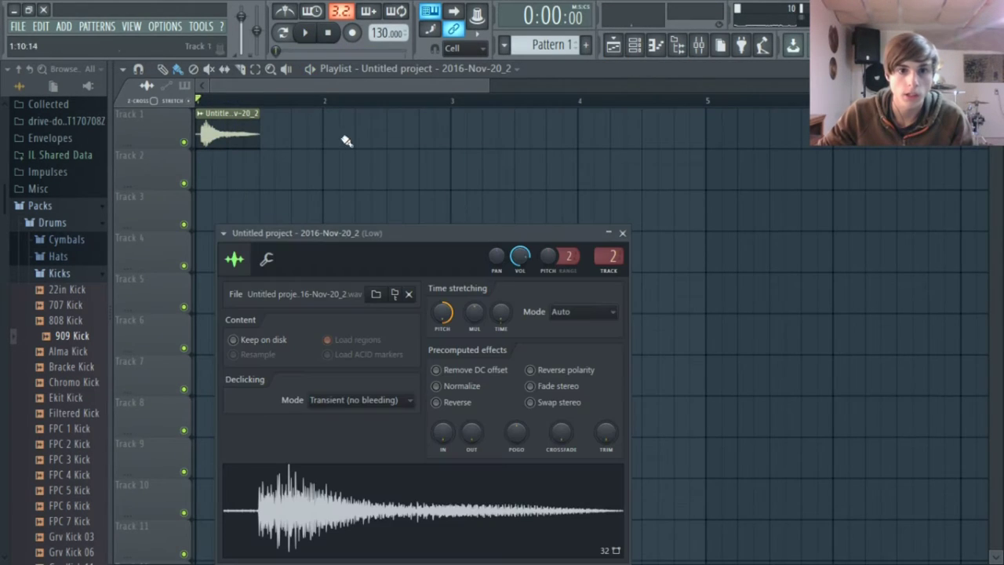
left_click(307, 35)
left_click_drag(609, 257, 609, 241)
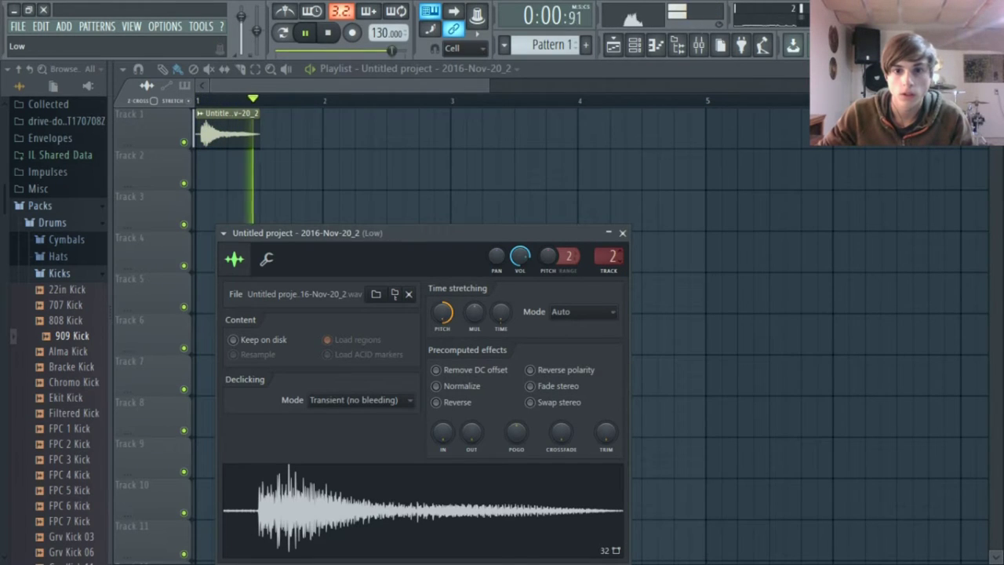
- Add Fruity Parametric EQ 2 to slot 6 of the Low mixer track and stop playback
left_click(698, 44)
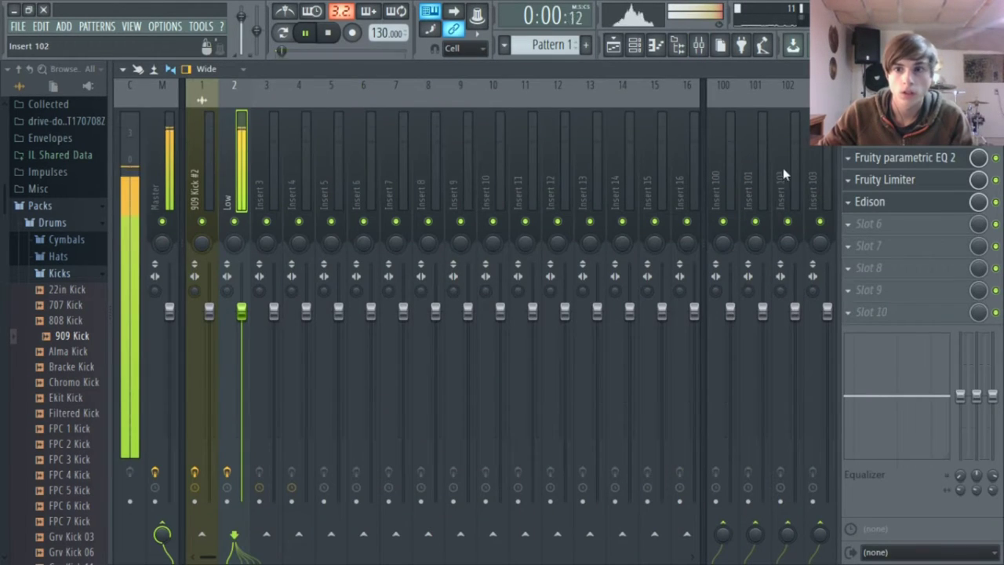
left_click(884, 223)
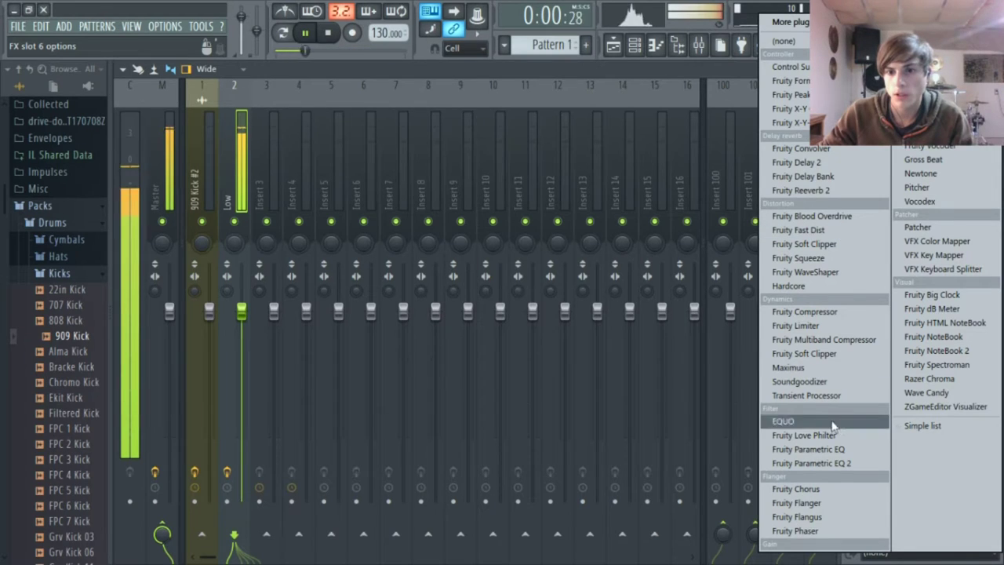
left_click(840, 463)
key("space")
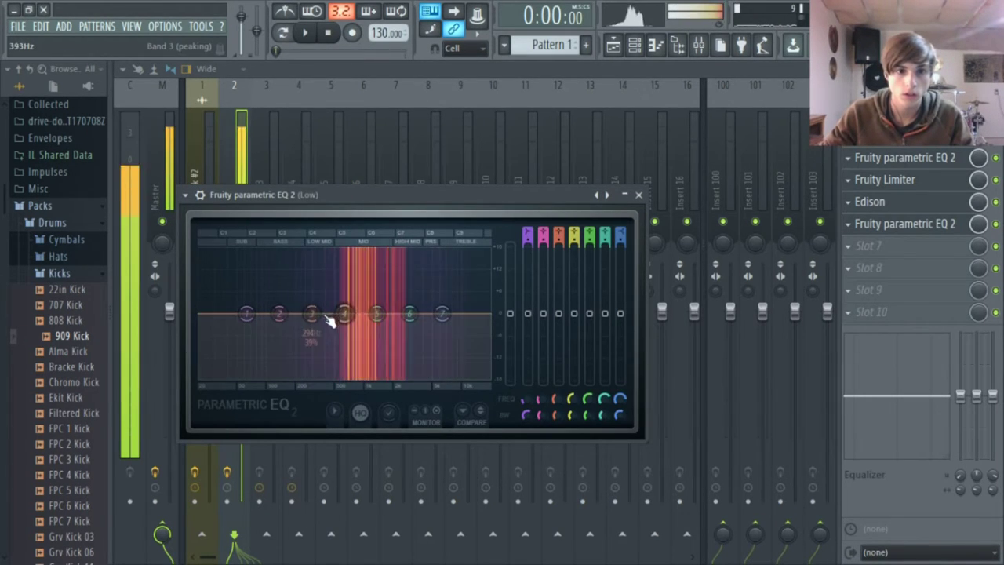
- Shift EQ band 2 to about 212 Hz, then make band 7 a high-pass filter and lower it to band 4's frequency
left_click_drag(279, 313, 300, 315)
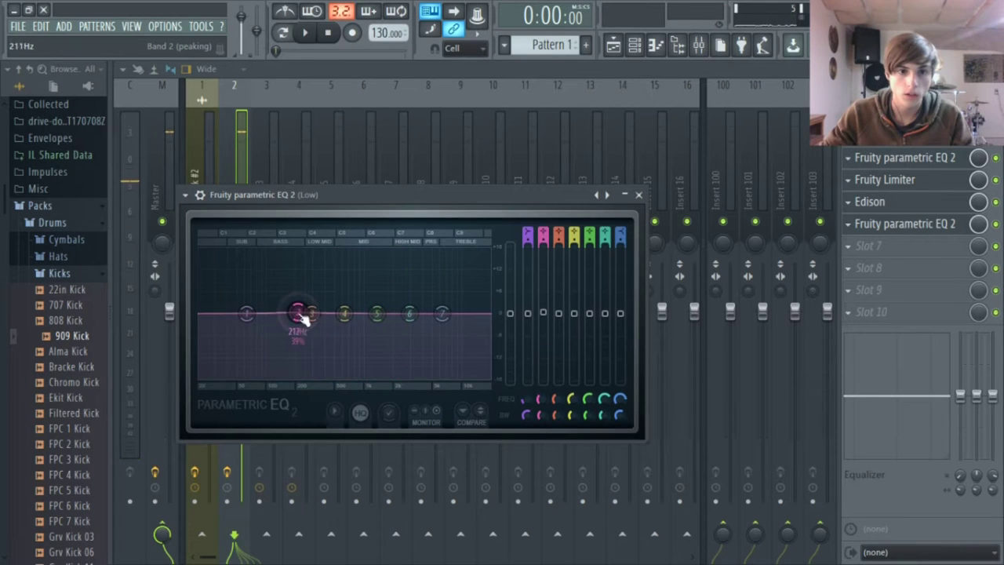
right_click(443, 314)
mouse_move(463, 352)
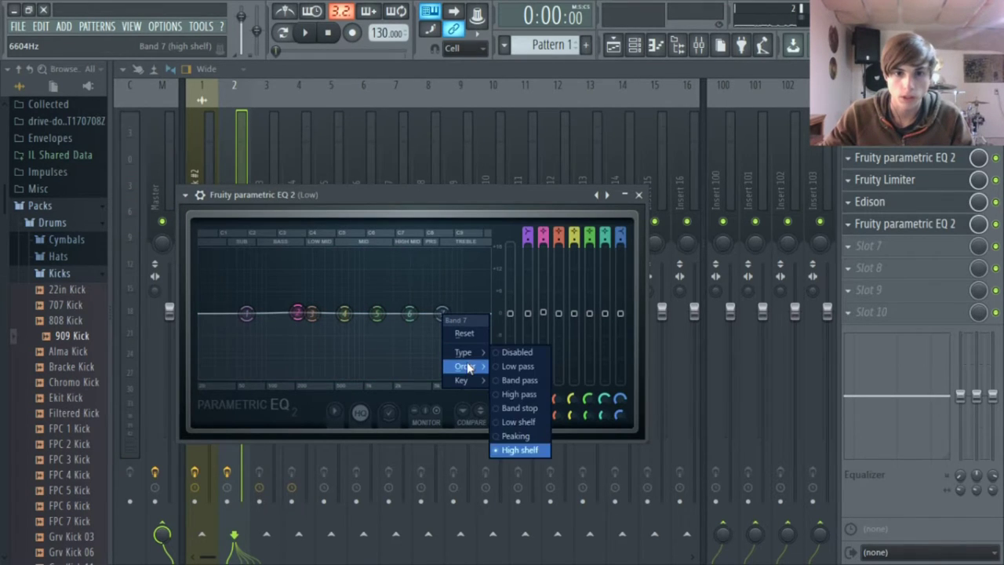
left_click(520, 394)
left_click_drag(447, 315, 351, 321)
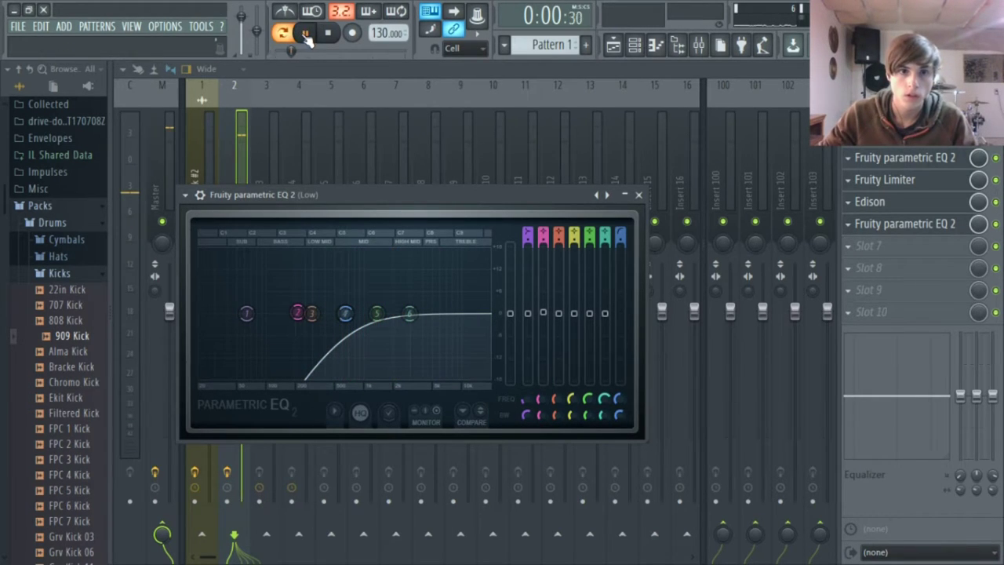
- Play the playlist in song mode, trim off the clip's first half and move the remainder to the start of Track 1
left_click(621, 50)
left_click(282, 34)
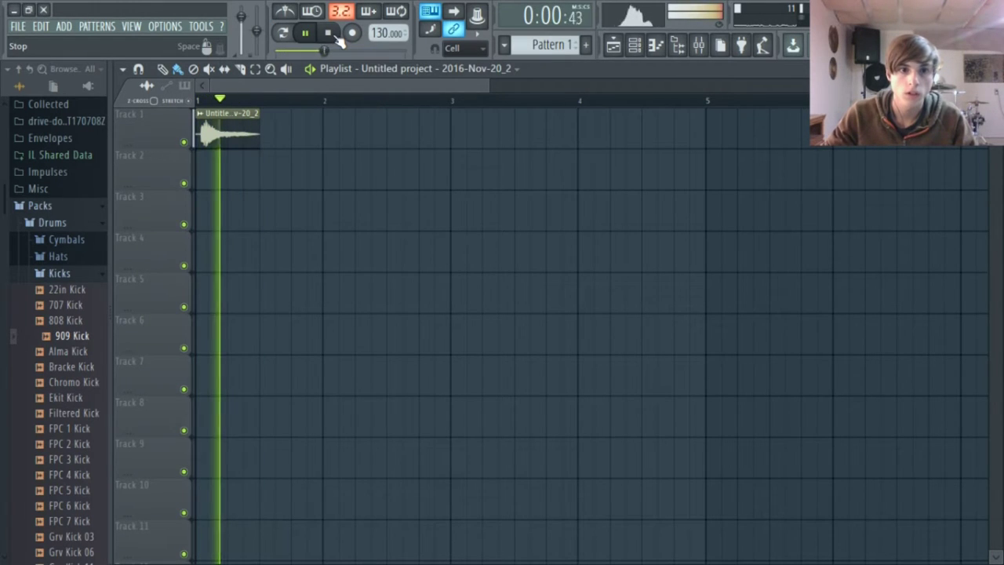
left_click(328, 32)
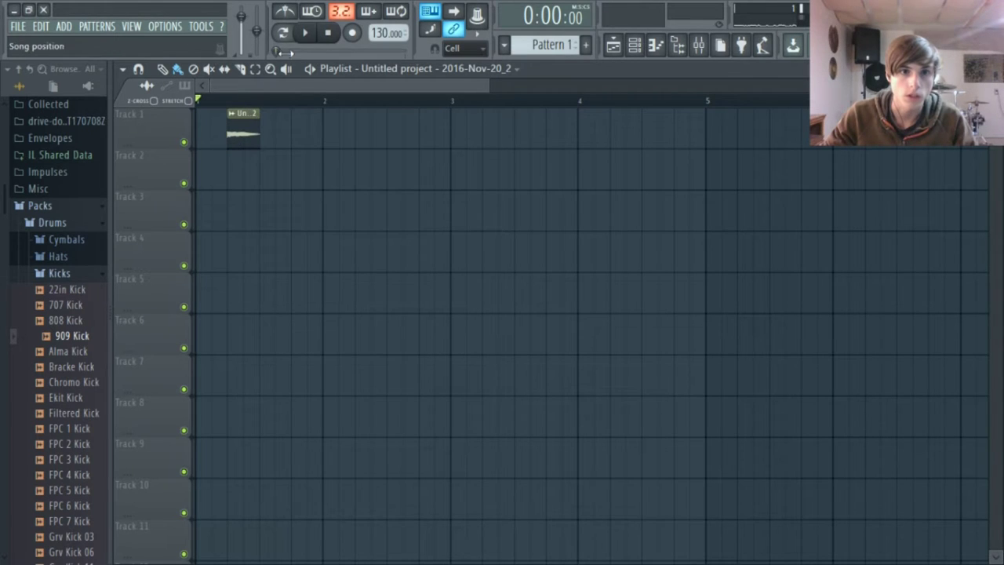
left_click(328, 33)
left_click_drag(235, 130, 186, 129)
- In the clip's channel settings, try reversing the sample during playback, turn Reverse off again and enable Normalize
double_click(216, 123)
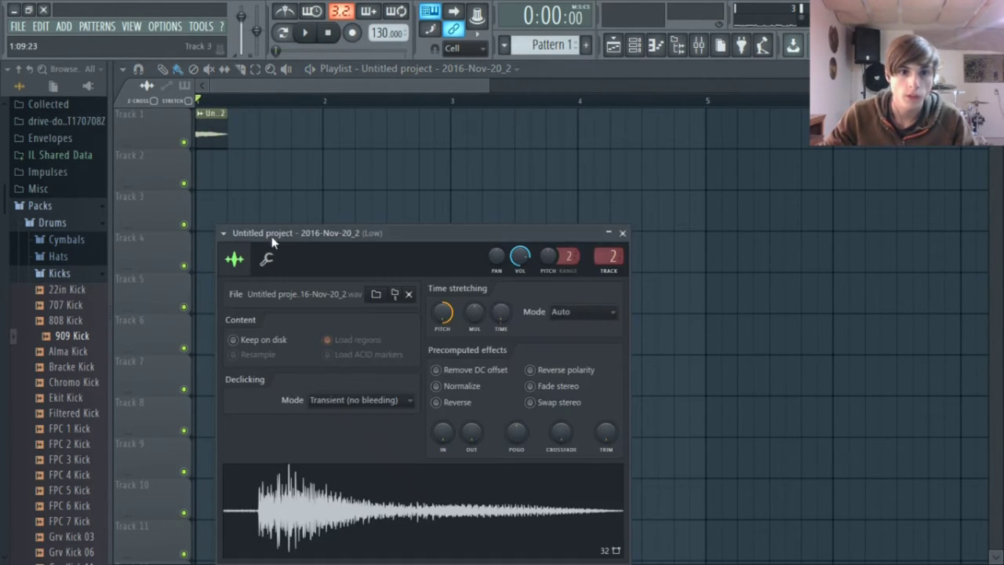
left_click(264, 231)
left_click_drag(363, 233, 354, 203)
left_click(224, 226)
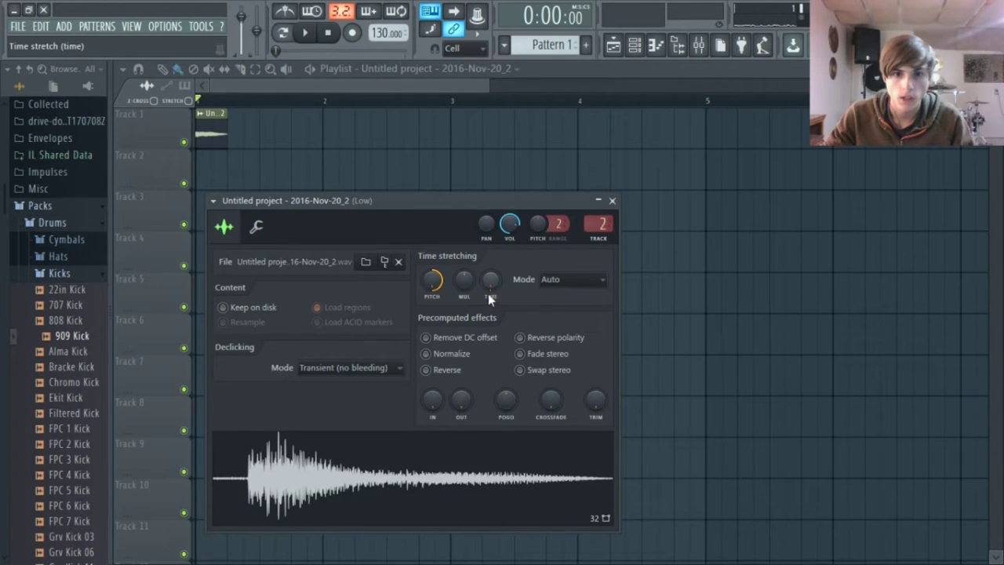
left_click(426, 370)
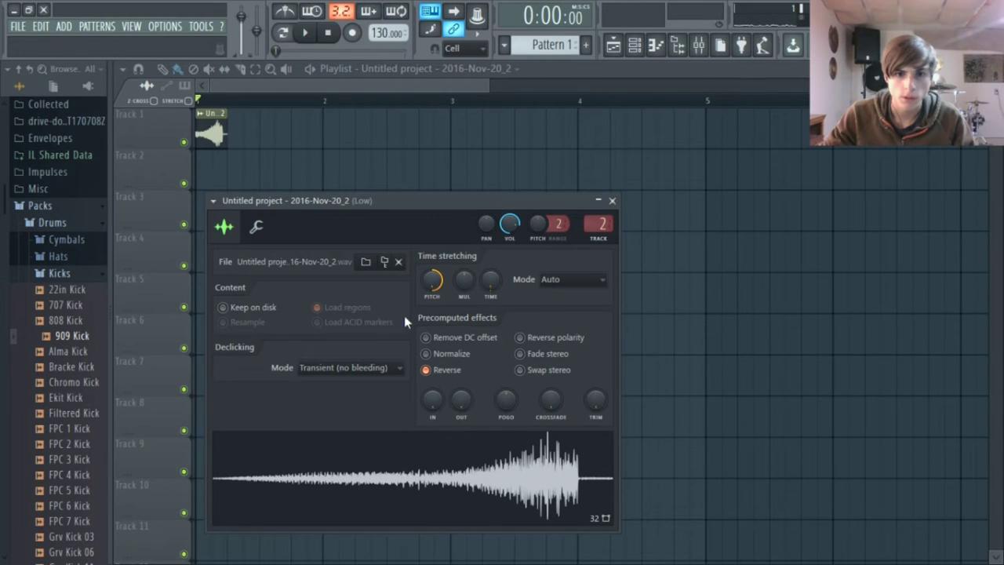
left_click(305, 33)
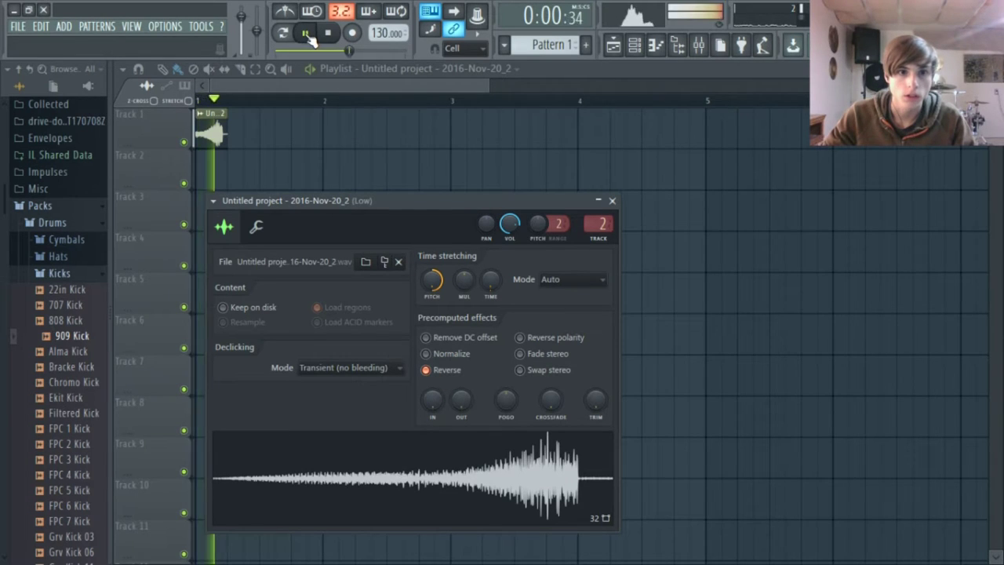
left_click(426, 354)
left_click(436, 370)
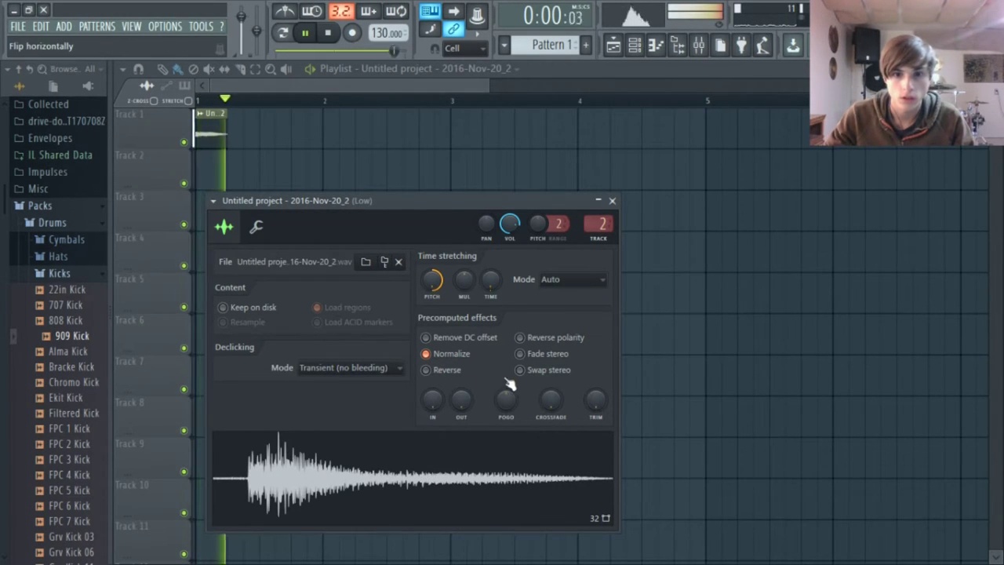
- Try a fade-out on the sample, reset it, apply a fade-in instead and play the clip
left_click_drag(459, 400, 467, 402)
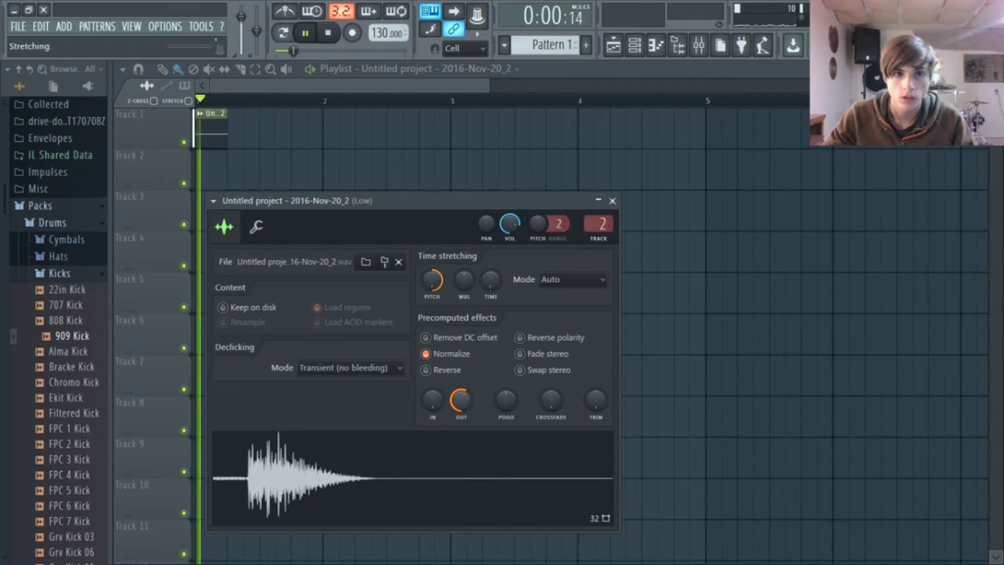
right_click(469, 403)
left_click(490, 411)
left_click_drag(431, 405, 427, 401)
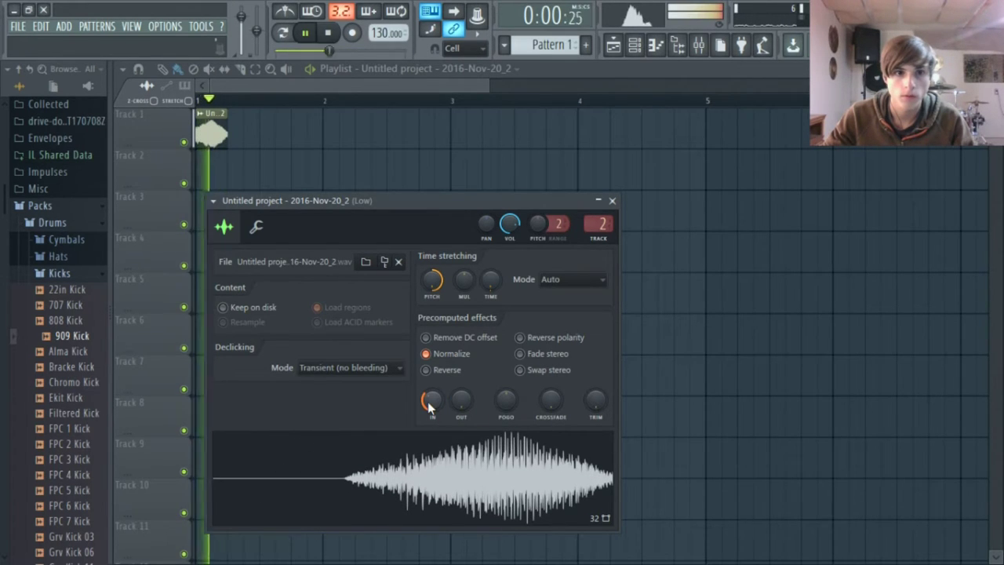
left_click(612, 200)
left_click(329, 32)
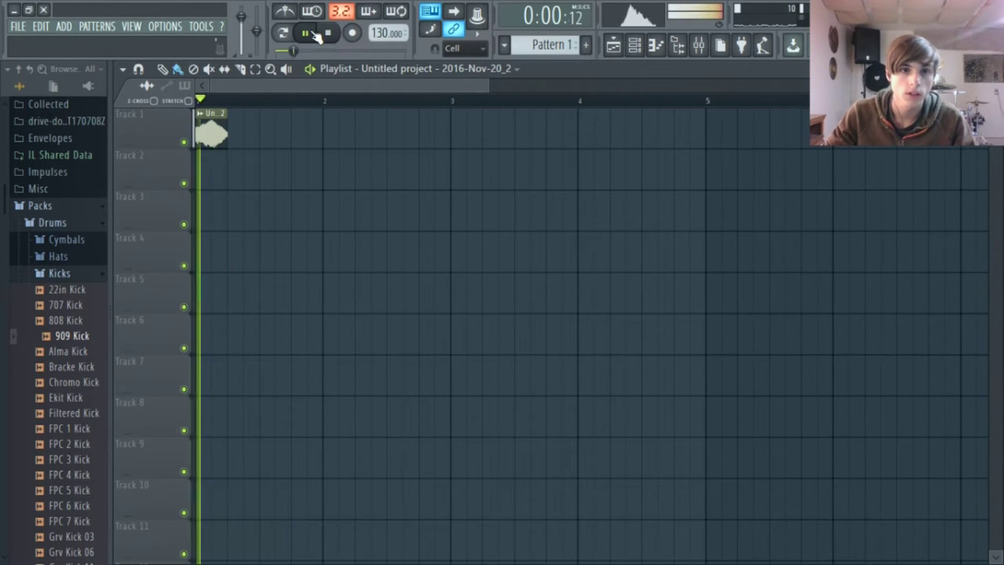
left_click(313, 33)
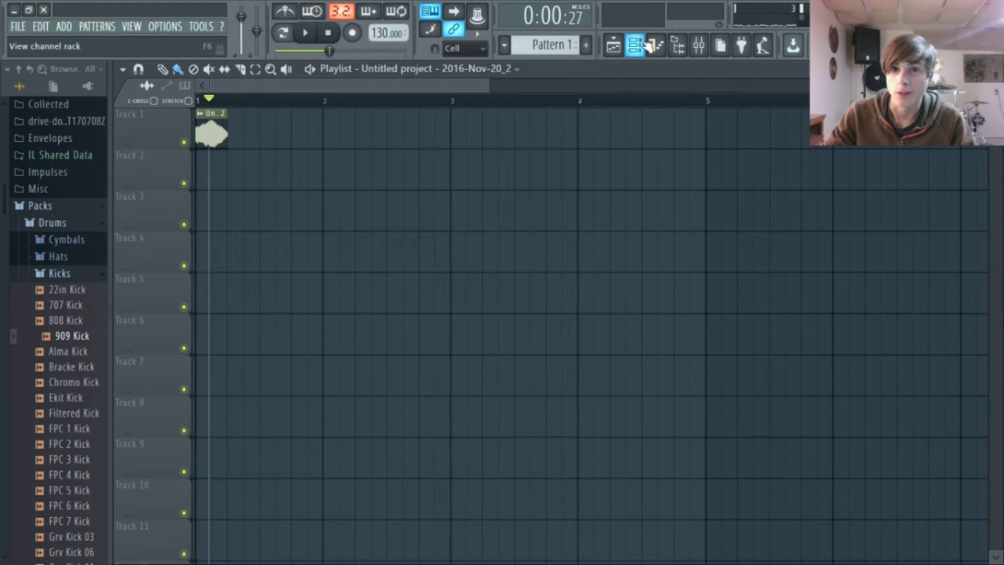
- Play the clip while trying different Vocodex band and SG settings on the Low mixer track, then restore them
left_click(642, 44)
left_click(698, 46)
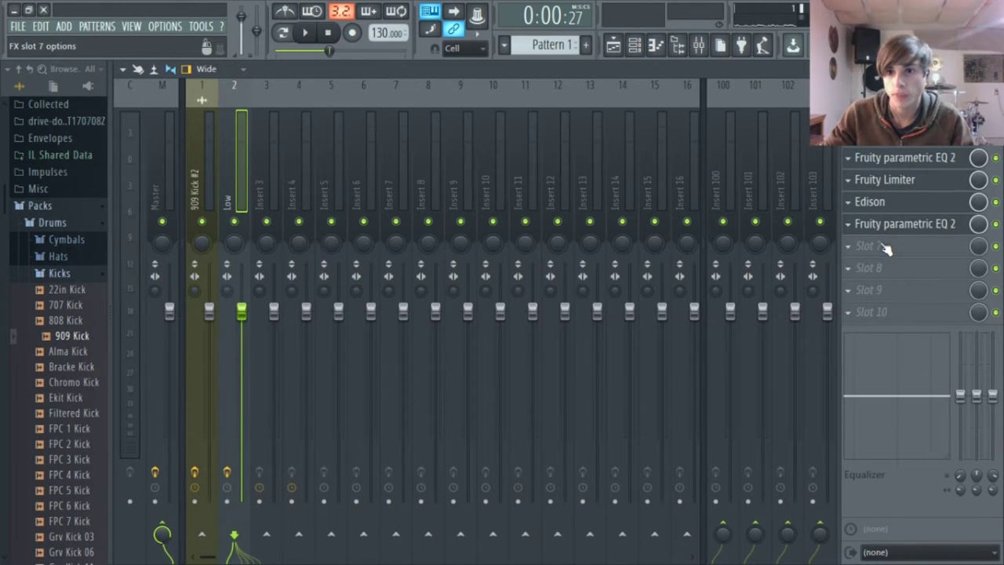
left_click(898, 143)
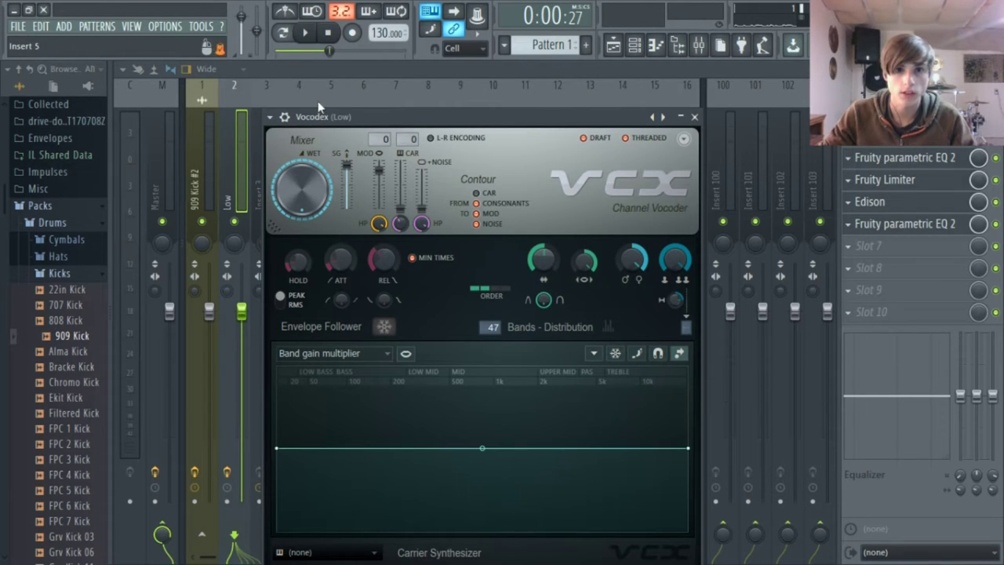
key("space")
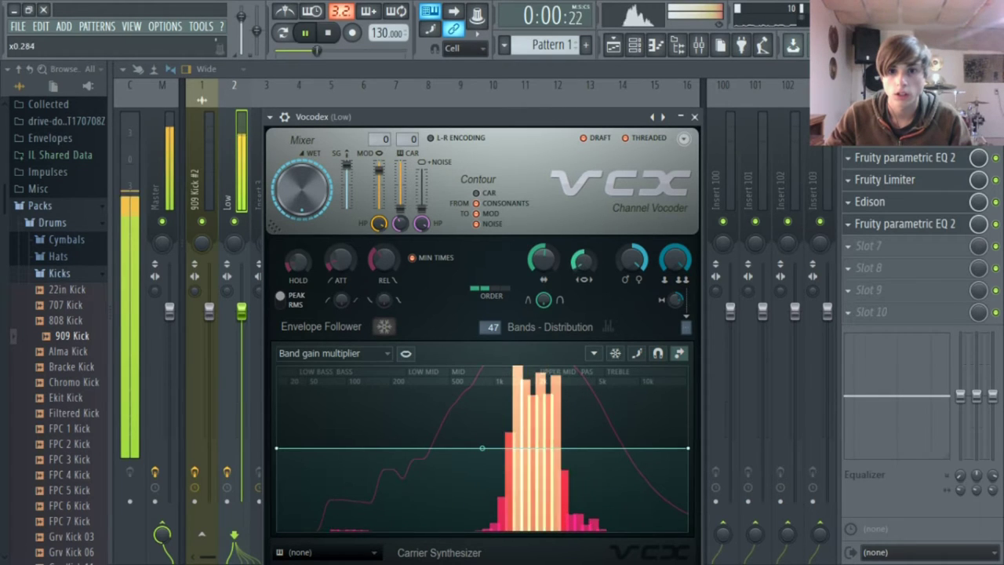
left_click_drag(632, 259, 639, 160)
left_click_drag(673, 258, 673, 314)
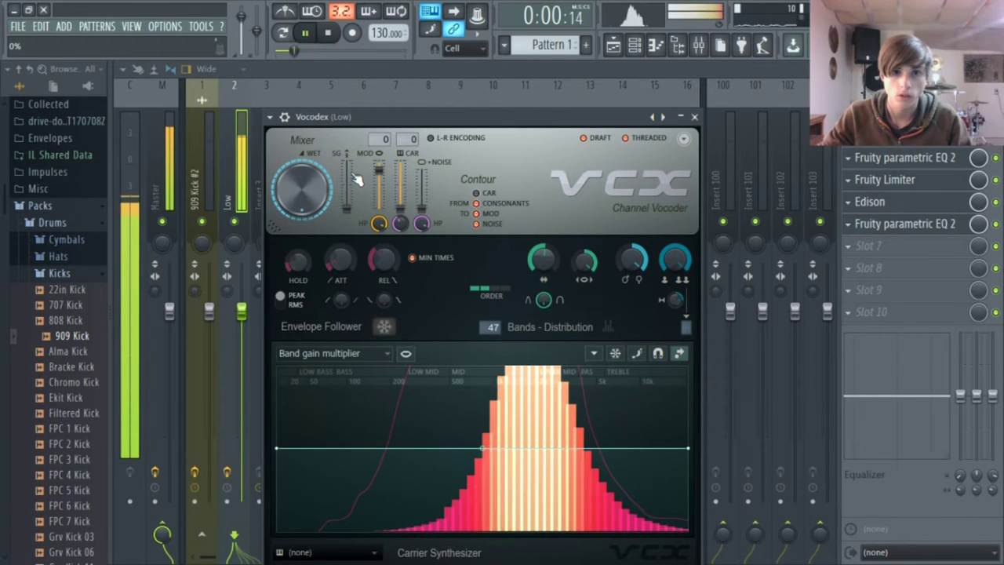
left_click_drag(347, 203, 347, 160)
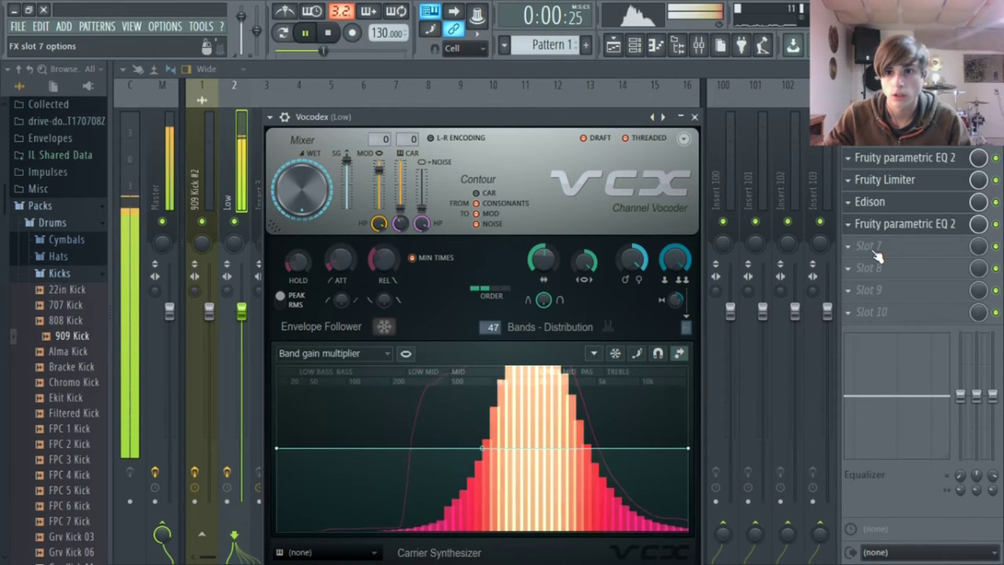
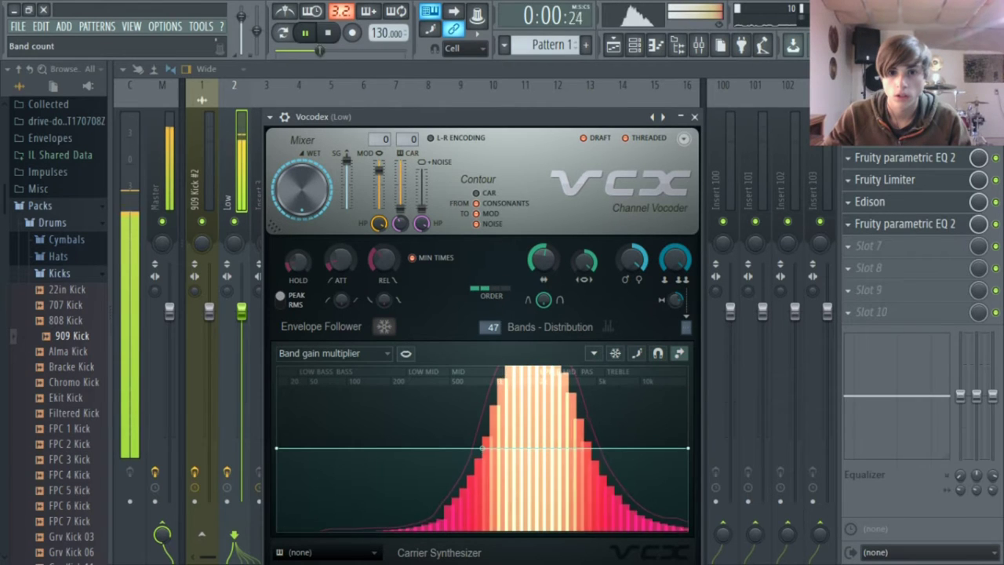
- Add Fruity Reeverb 2 to slot 7 of the Low mixer track and lower its wet level while the clip plays
left_click(329, 33)
left_click(867, 245)
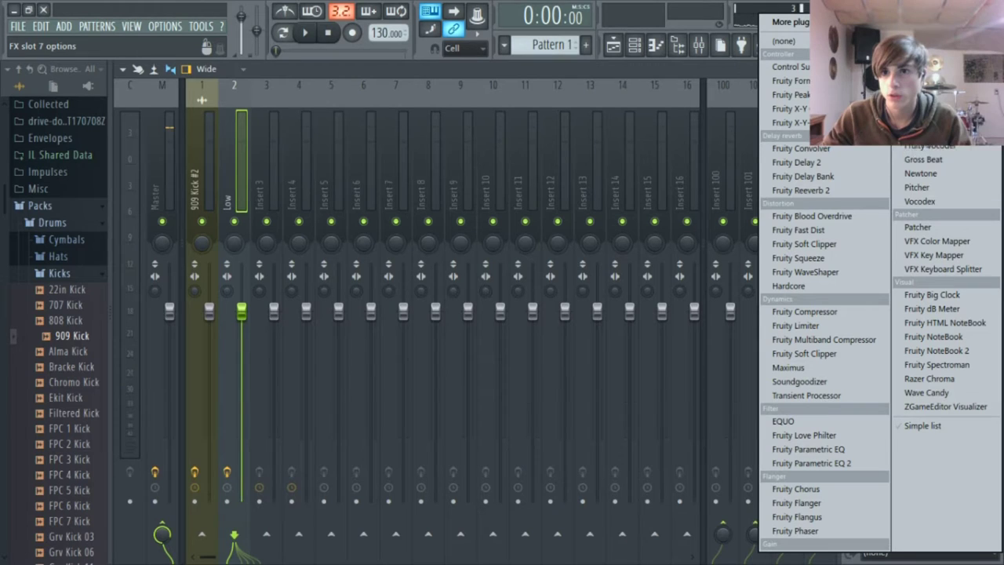
left_click(802, 190)
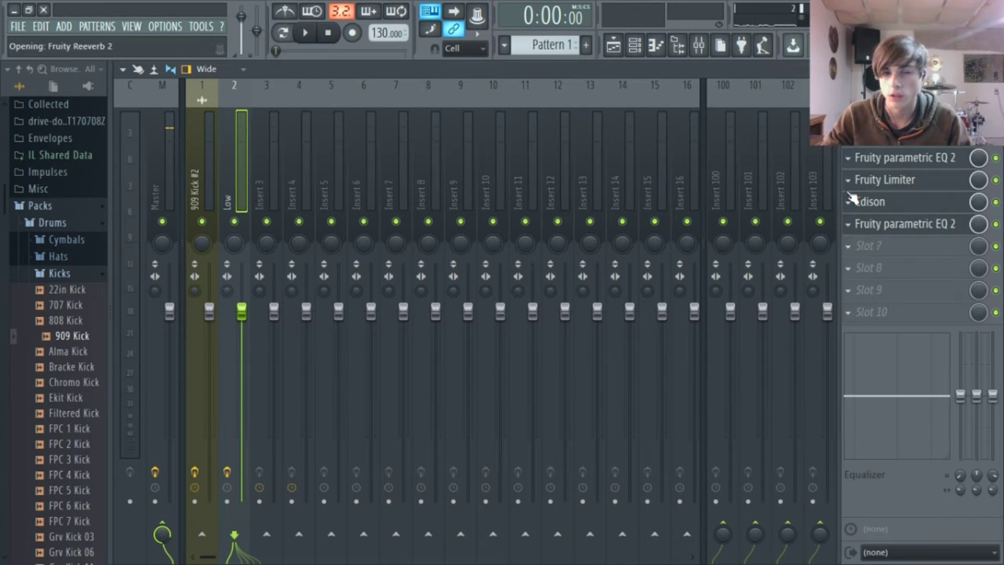
left_click(305, 33)
left_click_drag(536, 260, 536, 276)
key("space")
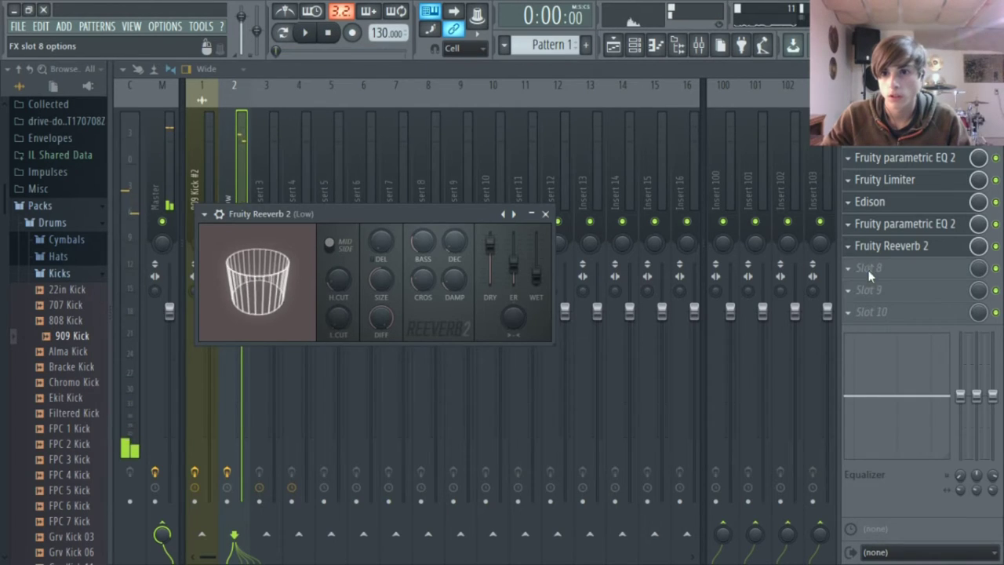
- Add Fruity Chorus to slot 8 of the Low mixer track and set its delay to about 8.96 ms during playback
left_click(869, 271)
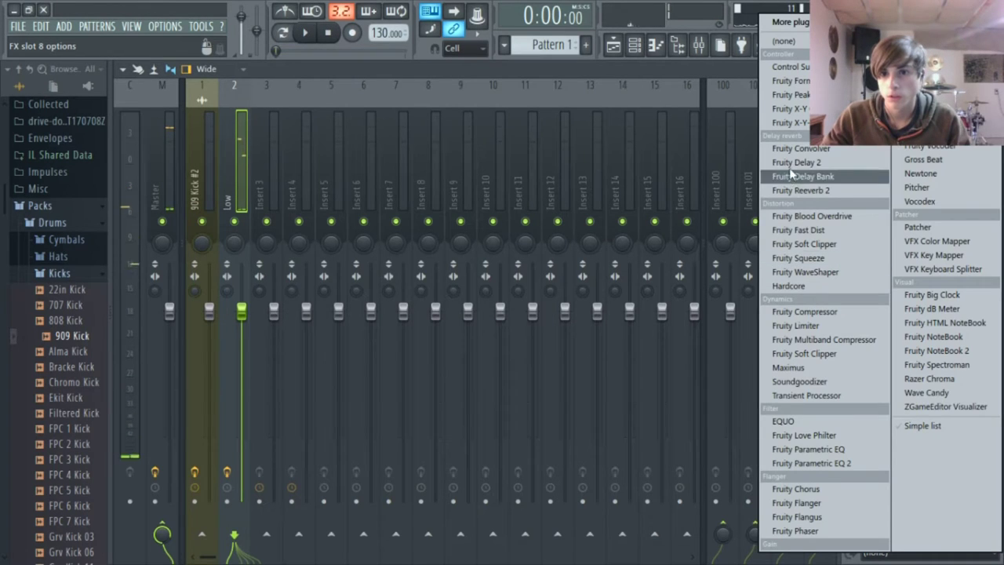
left_click(796, 489)
left_click(309, 33)
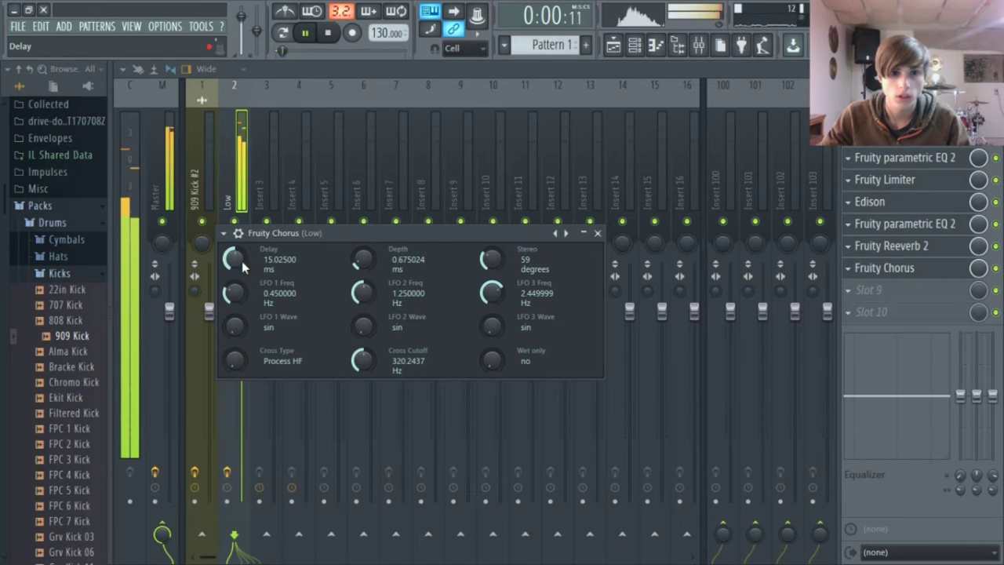
left_click_drag(234, 258, 234, 255)
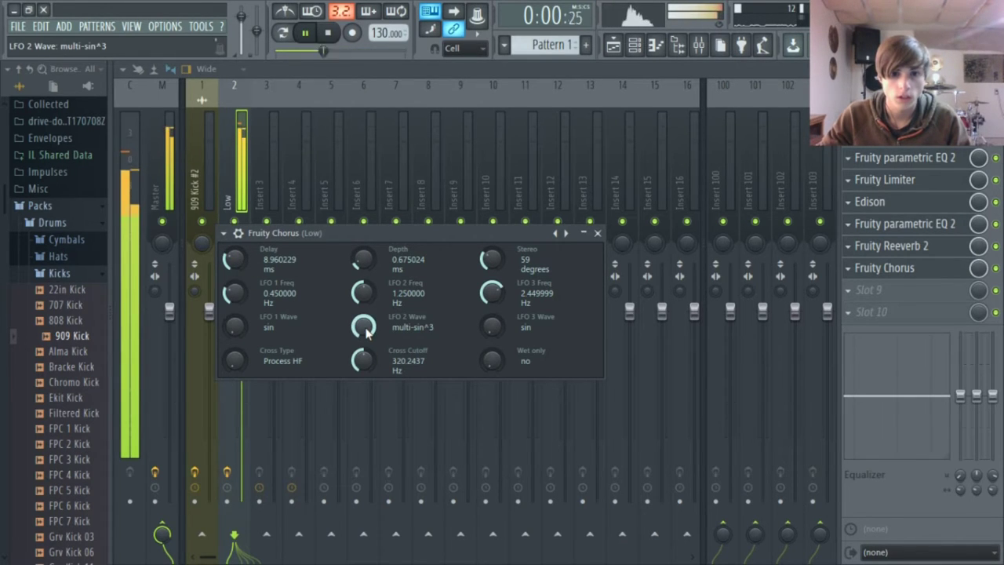
- Raise the chorus cross cutoff to about 2498 Hz, keep Process HF with wet only off, and stop playback
left_click_drag(363, 360, 363, 349)
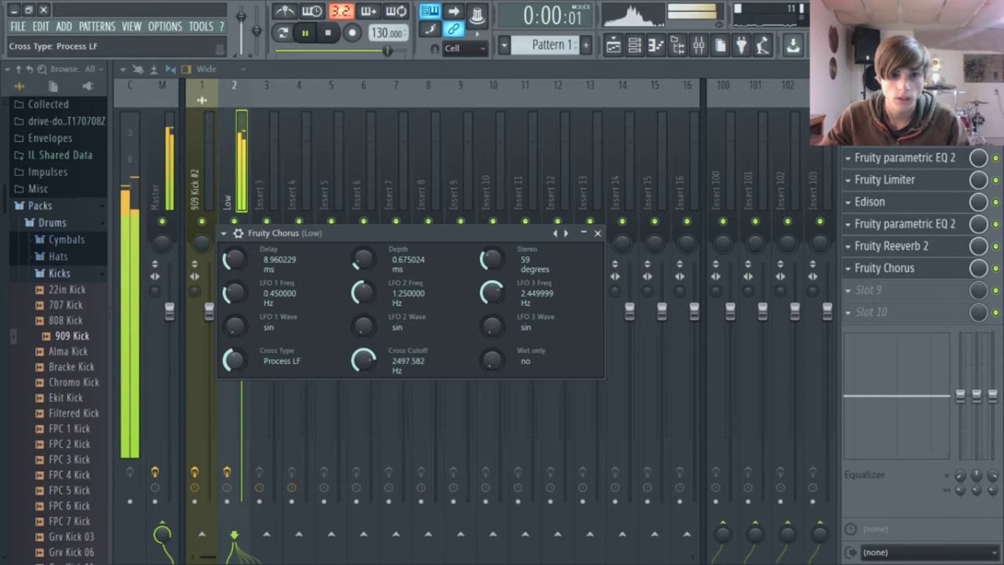
left_click_drag(234, 359, 234, 371)
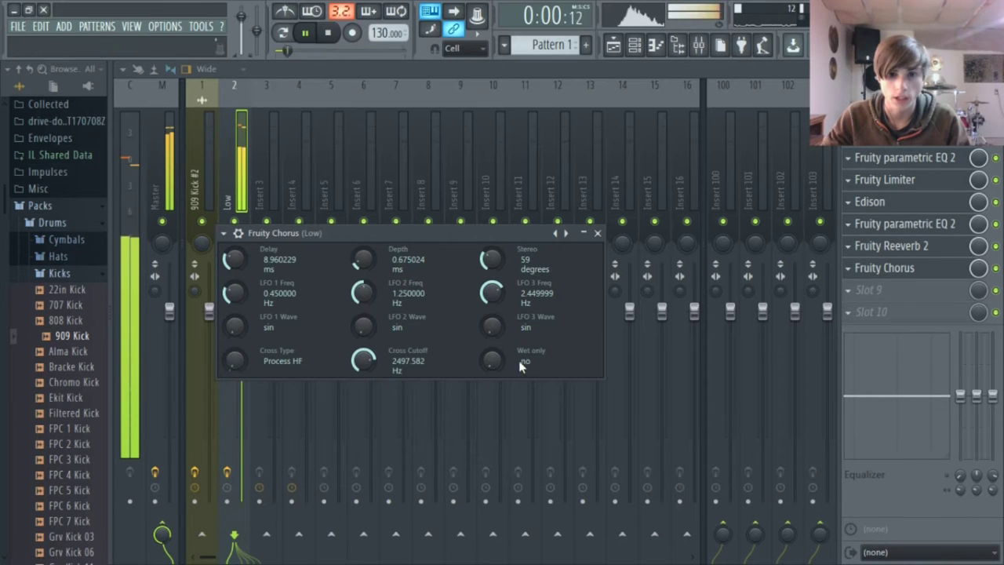
mouse_move(491, 360)
left_mouse_down()
mouse_move(492, 337)
mouse_move(491, 372)
left_mouse_up()
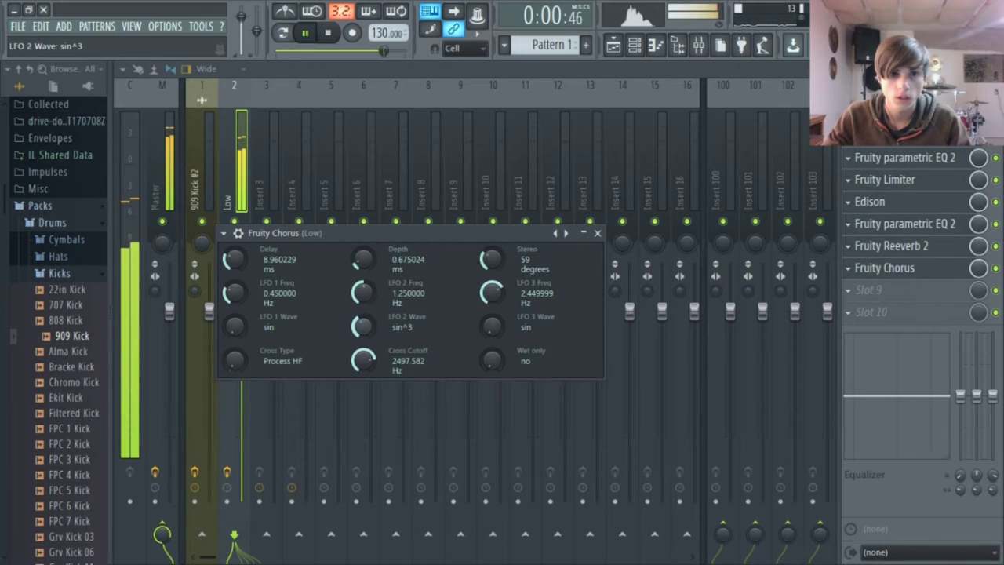
left_click(346, 43)
- Reopen the playlist clip's channel settings, readjust the sample's fade-in while it plays and close the settings
left_click(614, 47)
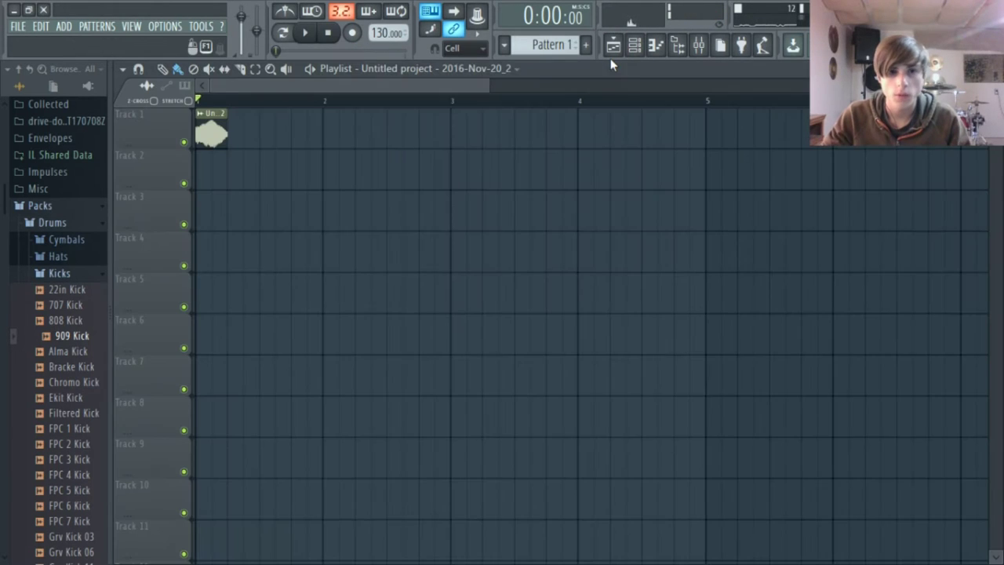
double_click(203, 134)
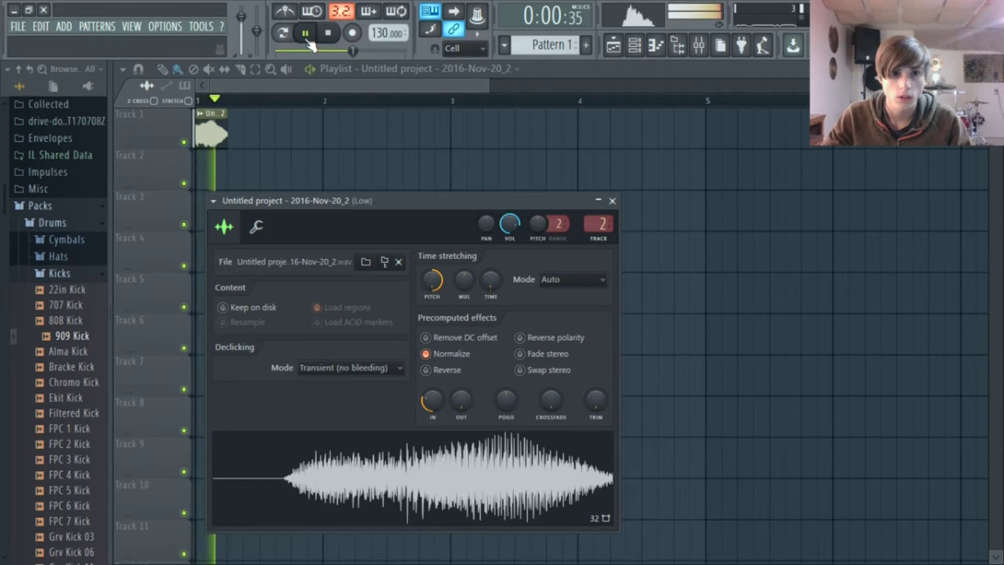
mouse_move(430, 402)
left_mouse_down()
mouse_move(432, 423)
mouse_move(433, 368)
mouse_move(432, 384)
left_mouse_up()
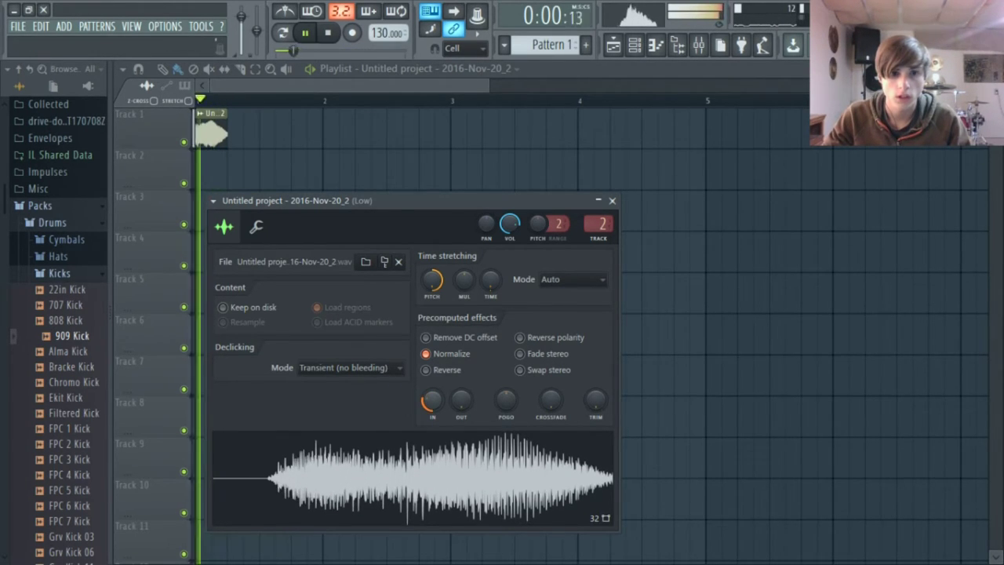
left_click(613, 202)
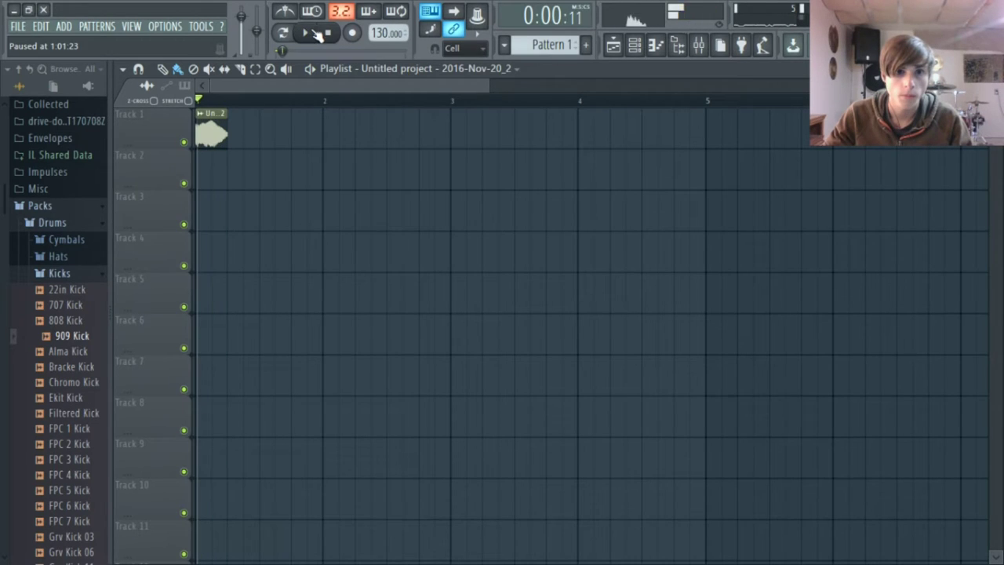
- Lower the time-stretching pitch of the playlist clip's sample while it plays
double_click(224, 128)
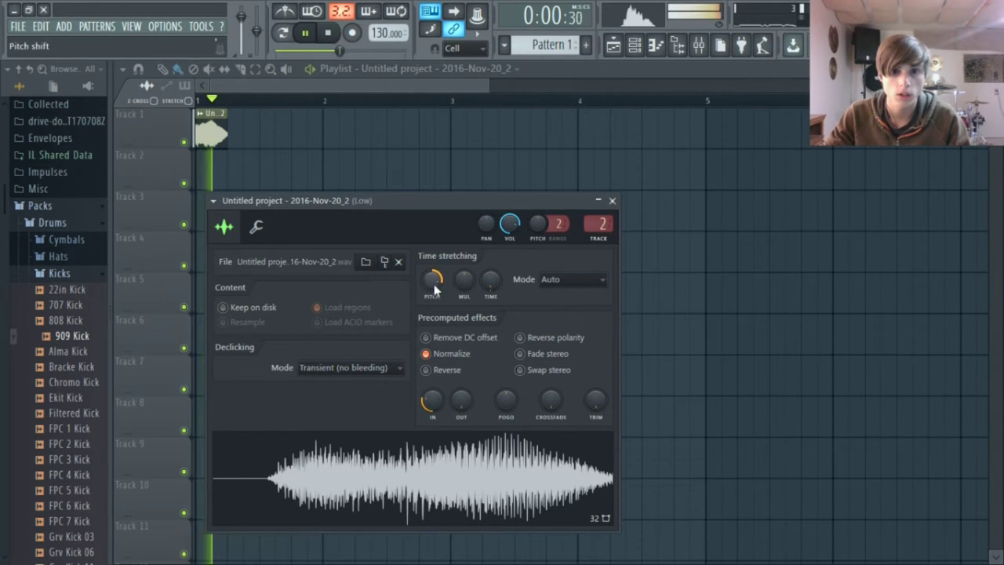
left_click_drag(434, 284, 434, 353)
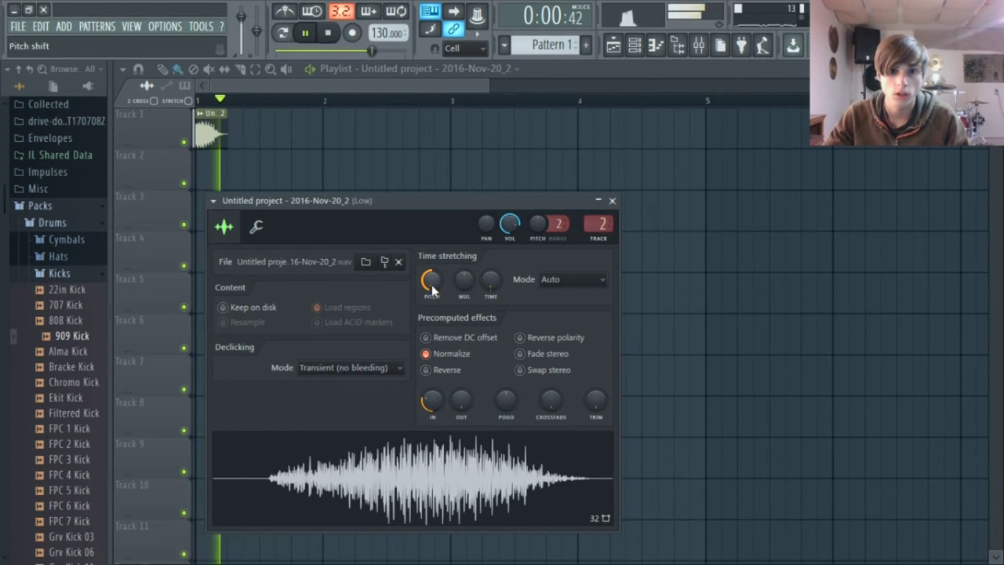
- Fine-tune the sample's time-stretching pitch and fade-in during playback and extend the playlist clip to a length of 0:08:02
mouse_move(431, 284)
left_mouse_down()
mouse_move(432, 270)
mouse_move(432, 290)
left_mouse_up()
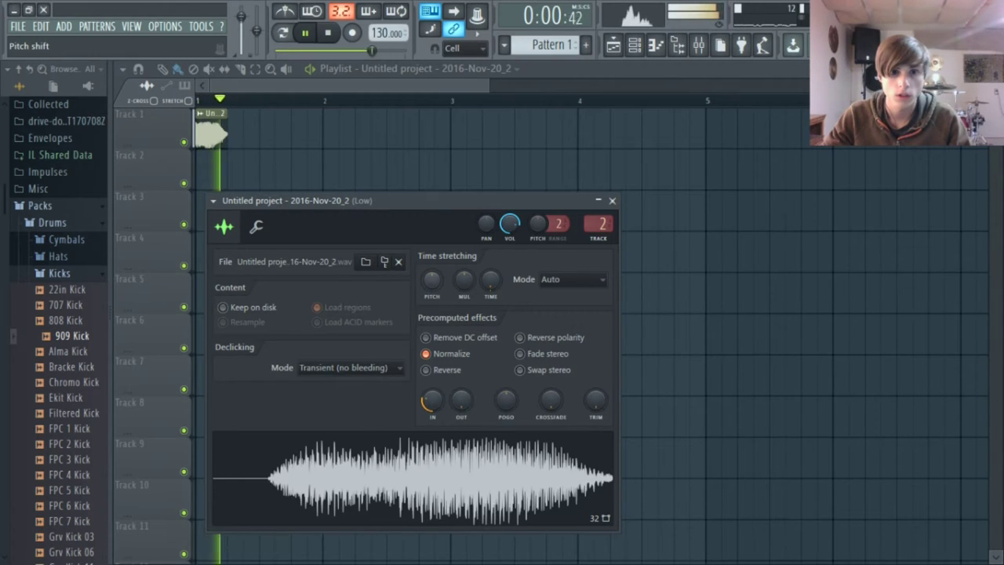
mouse_move(431, 283)
left_mouse_down()
mouse_move(431, 302)
mouse_move(430, 284)
left_mouse_up()
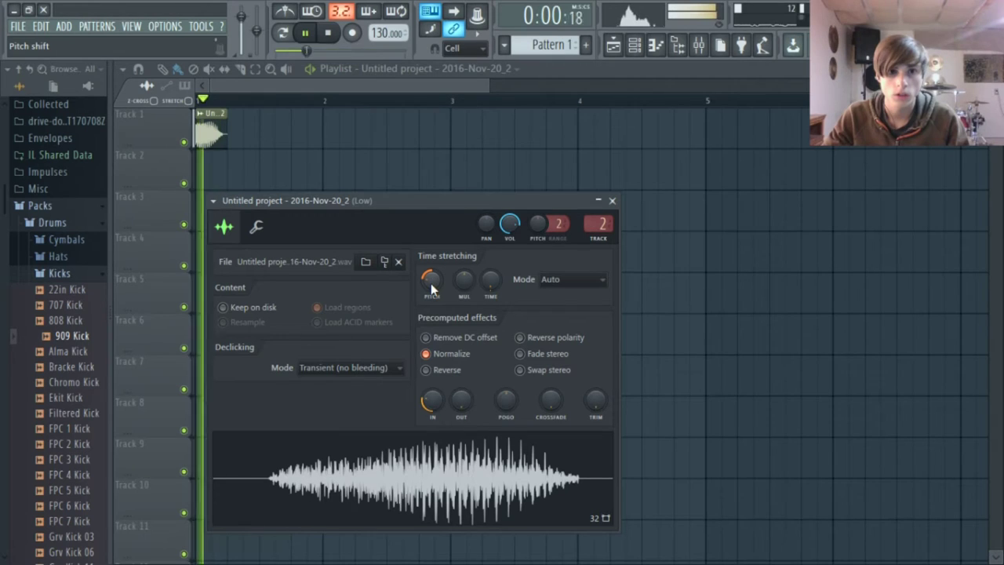
mouse_move(425, 404)
left_mouse_down()
mouse_move(451, 404)
mouse_move(432, 412)
mouse_move(432, 423)
mouse_move(462, 414)
mouse_move(424, 407)
left_mouse_up()
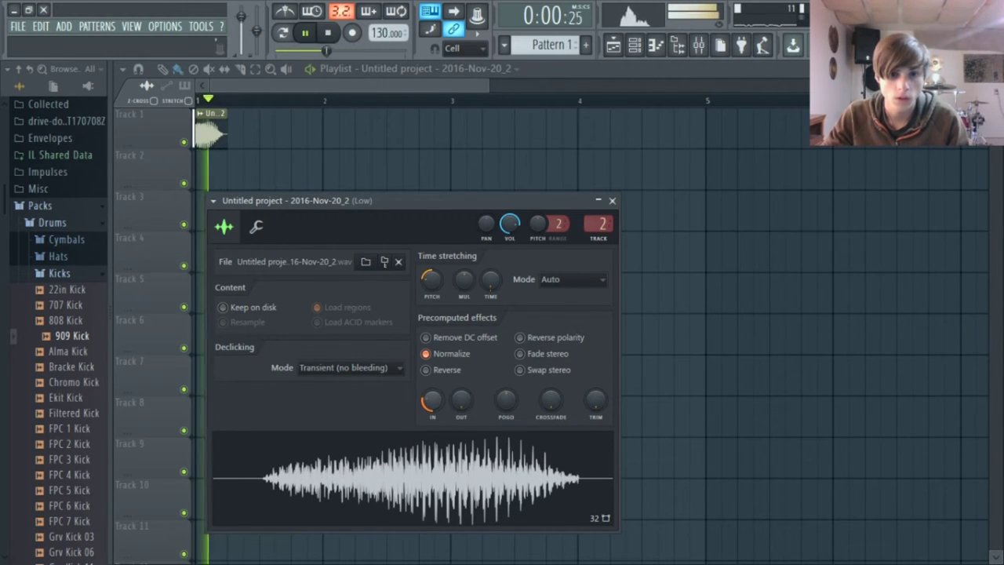
mouse_move(212, 143)
left_mouse_down()
mouse_move(243, 143)
mouse_move(193, 143)
left_mouse_up()
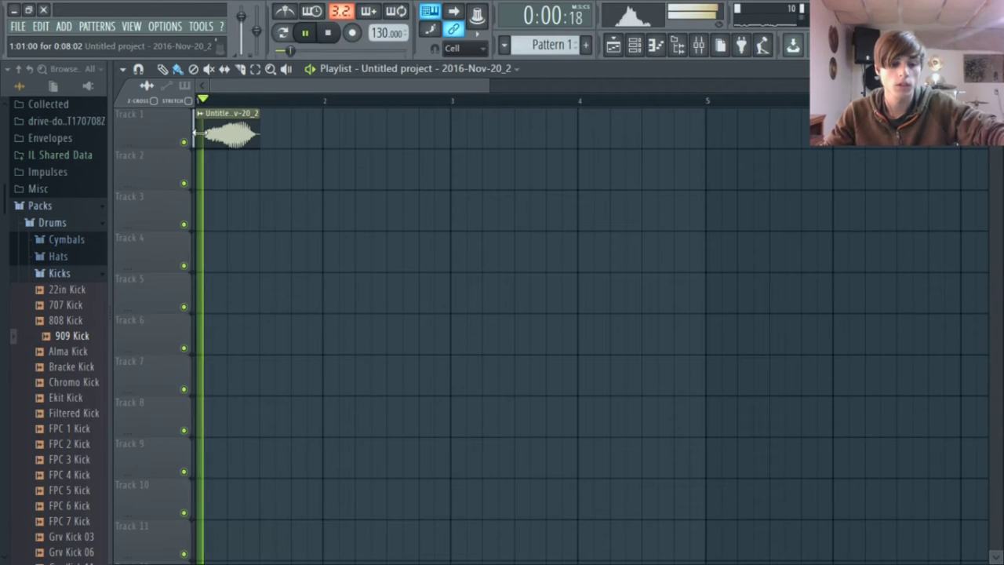
left_click(328, 33)
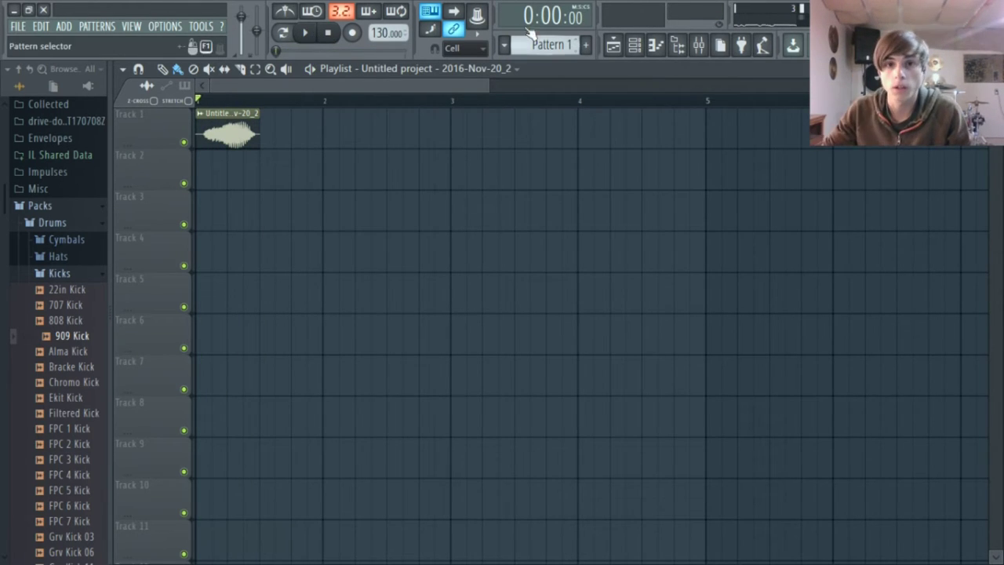
- Program a drum beat in Pattern 1 with 909 Kick on steps 1 and 9, Hat on 5 and 13, and Snare on 9
left_click(587, 43)
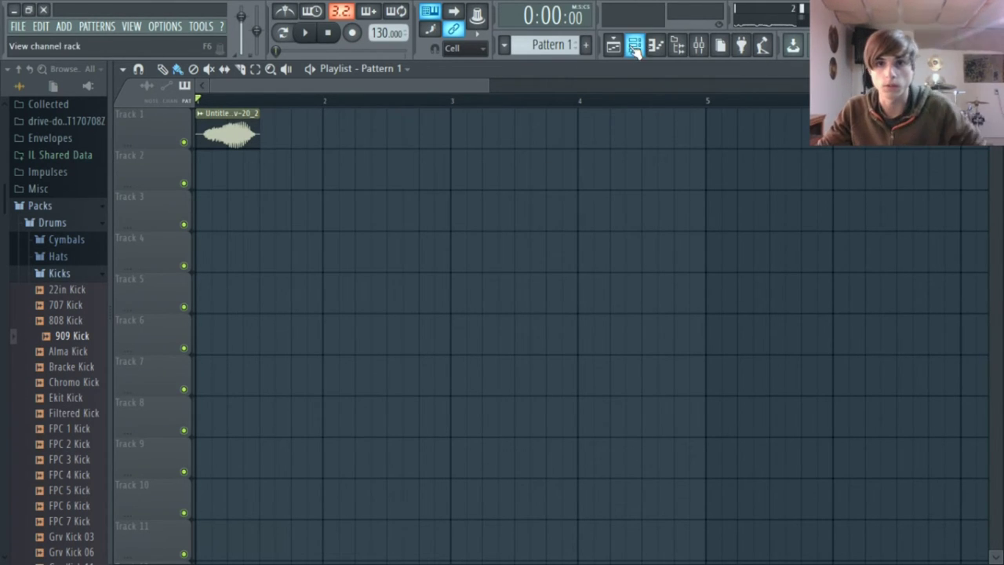
left_click(635, 46)
left_click(453, 141)
key("space")
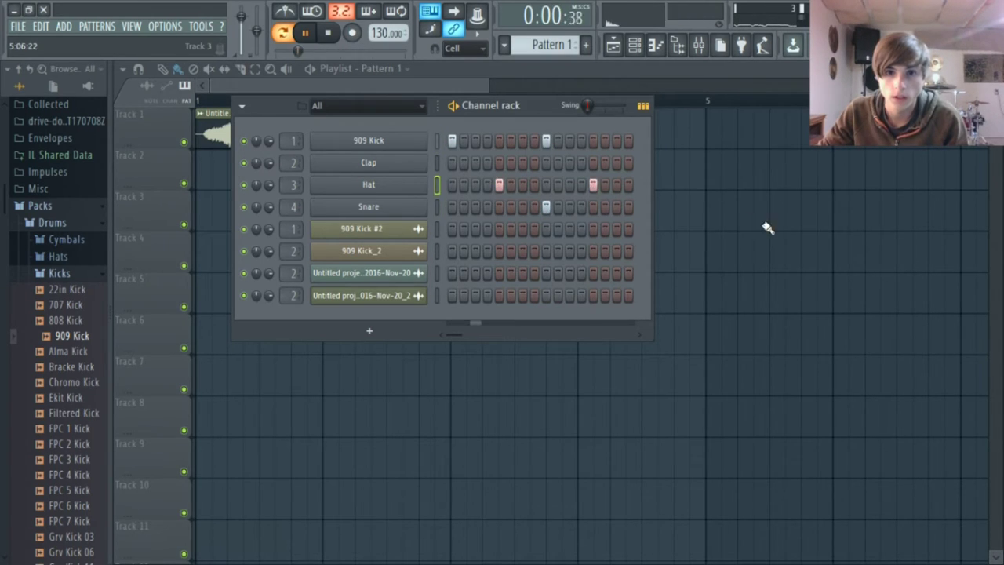
- Place Pattern 1 at the start of Track 2 and play it together with the audio clip on Track 1
key("F6")
left_click(217, 177)
left_click(282, 39)
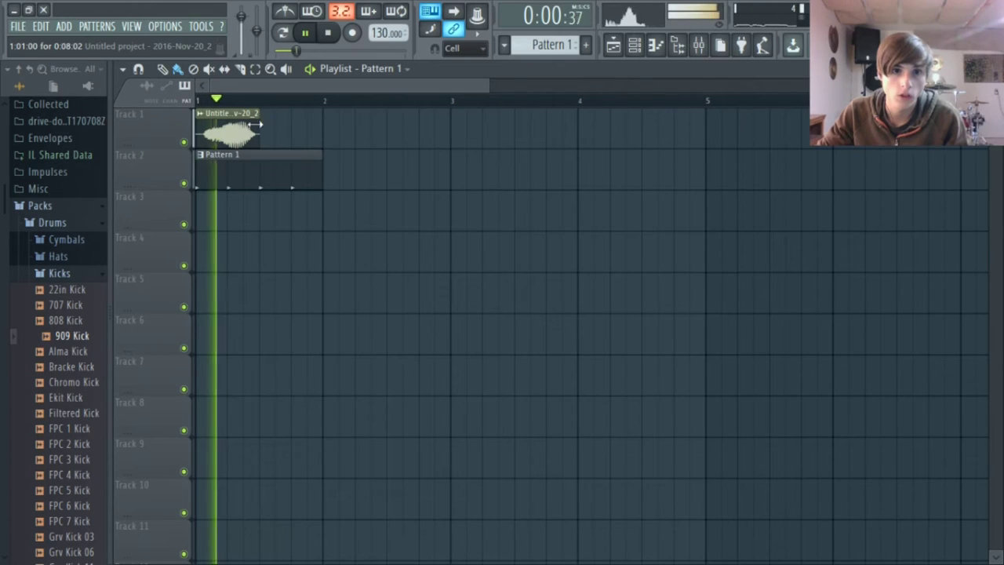
left_click(343, 144)
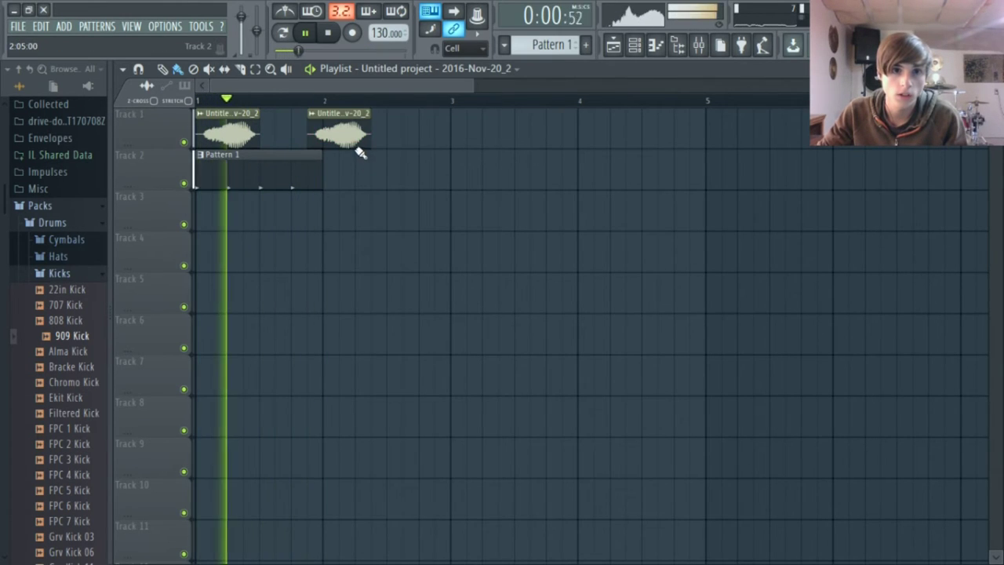
right_click(338, 143)
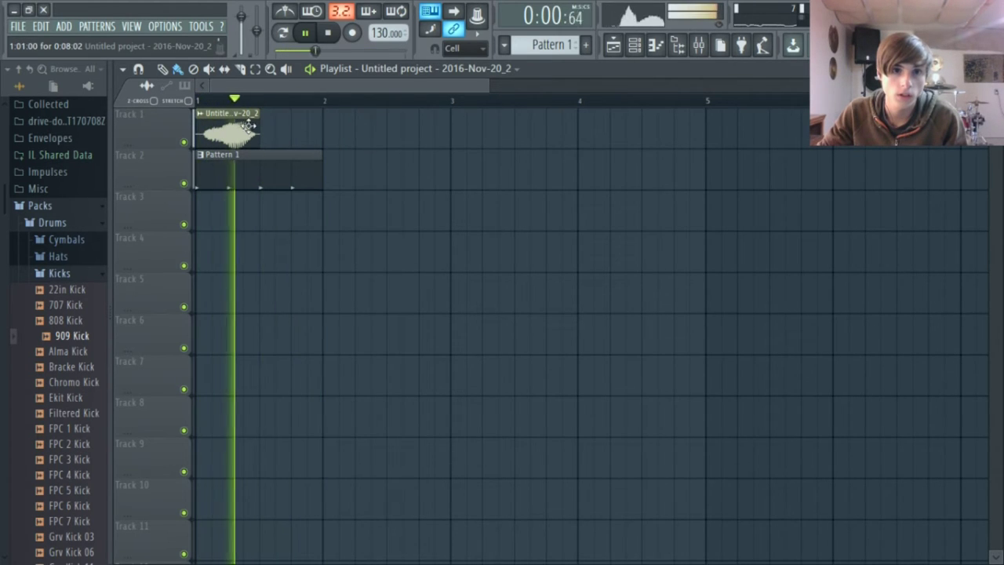
left_click(305, 33)
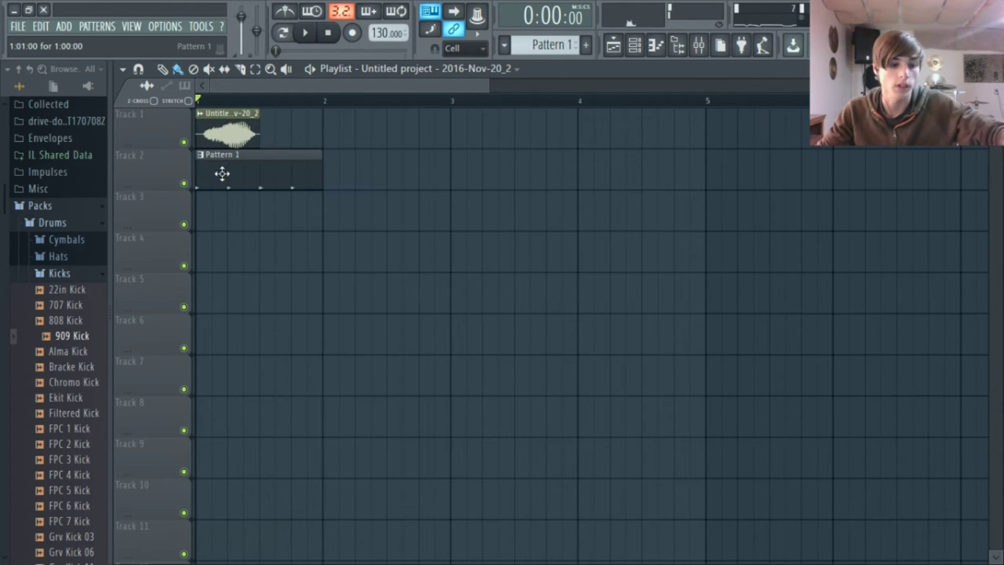
- Trim the start and end of the Track 1 clip to a 0:06:00 length, place a second copy on beat 3 and play
scroll(235, 130, "up", 6)
scroll(198, 140, "up", 2)
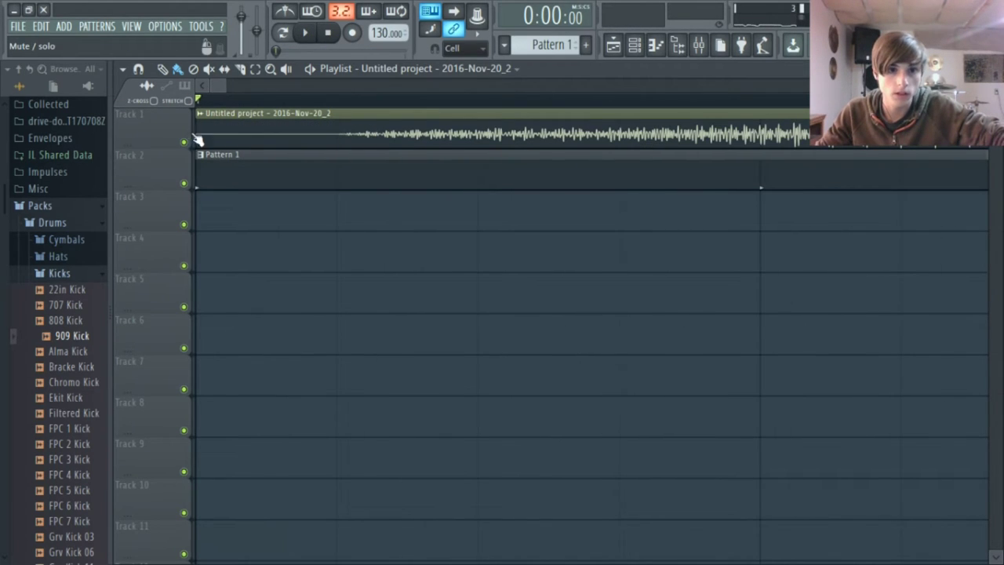
mouse_move(196, 138)
left_mouse_down()
mouse_move(347, 151)
mouse_move(206, 134)
left_mouse_up()
scroll(224, 141, "down", 6)
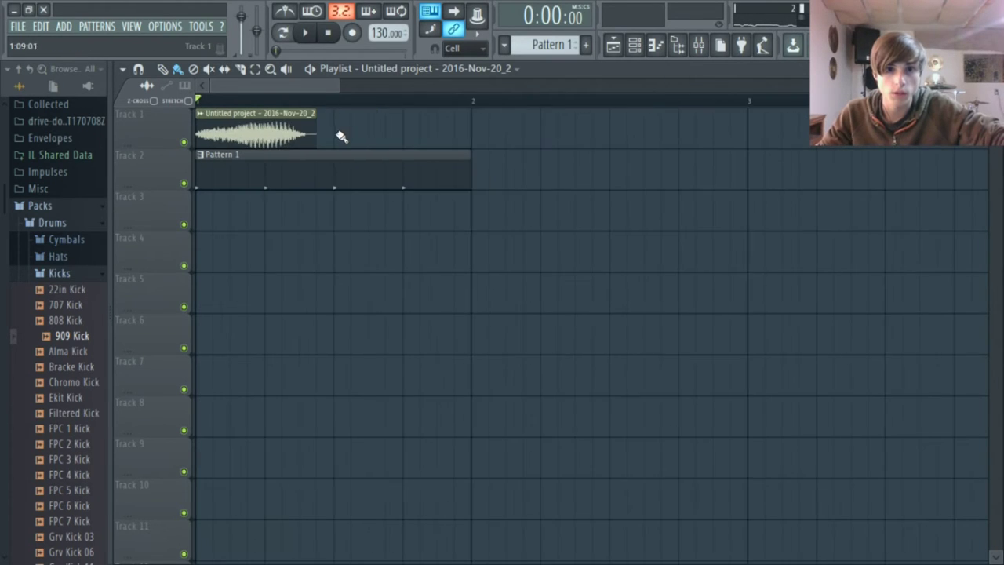
scroll(198, 140, "up", 2)
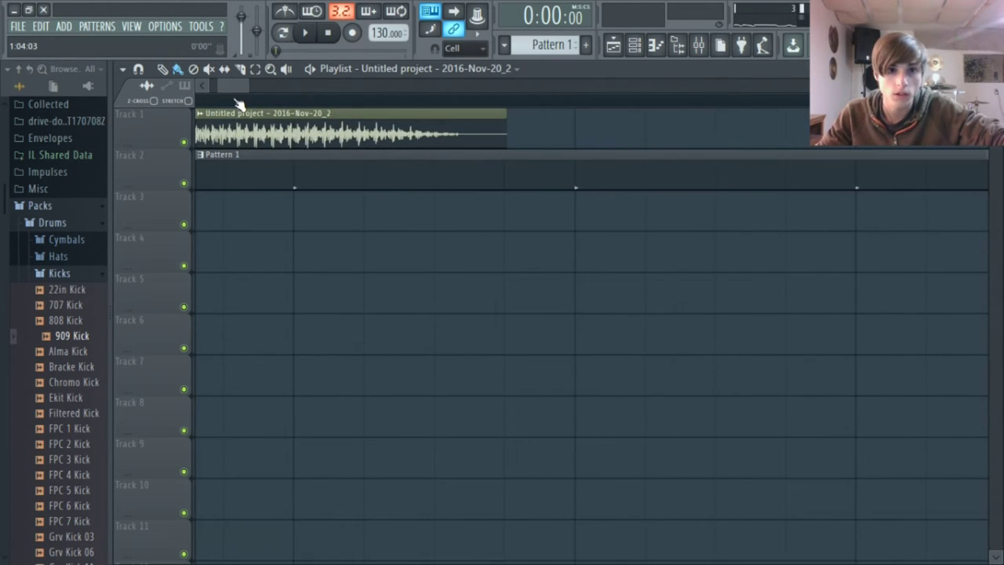
scroll(239, 103, "up", 2)
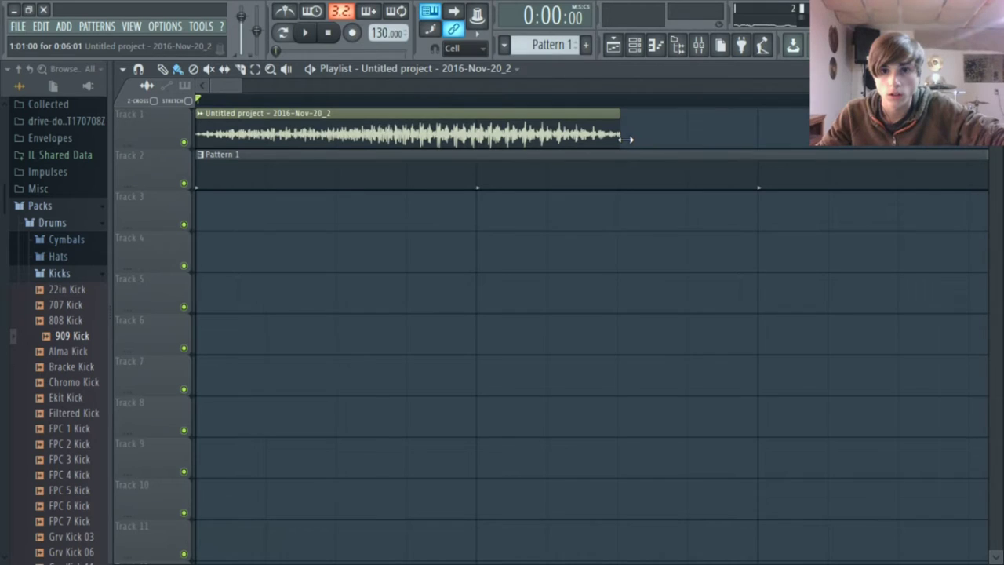
scroll(628, 141, "up", 3)
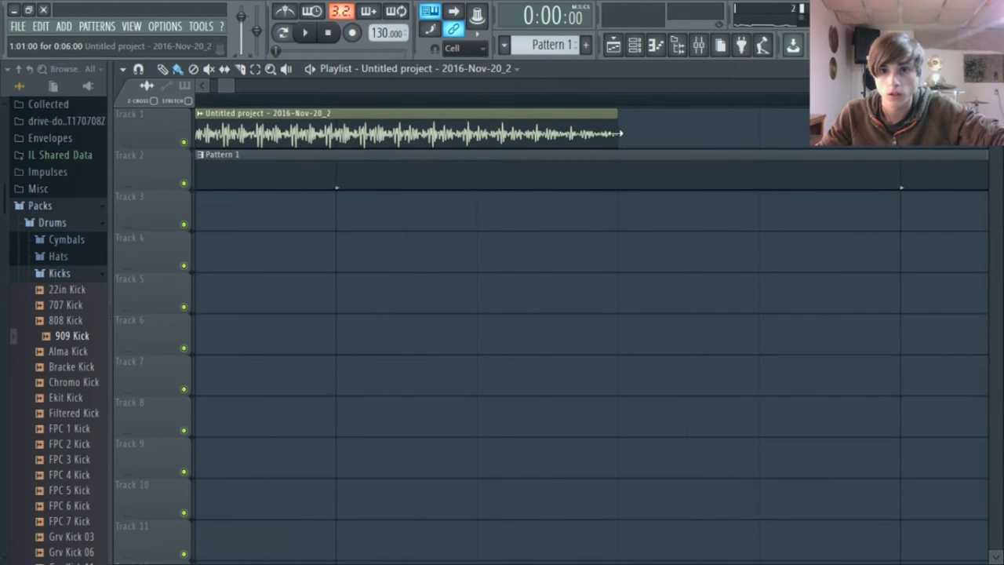
scroll(571, 179, "down", 5)
left_click(321, 136)
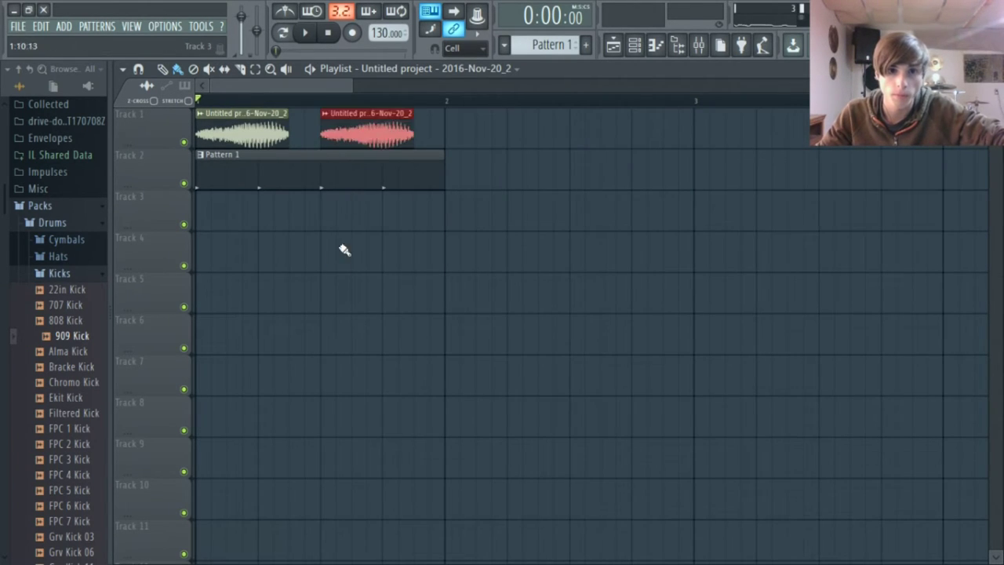
left_click(305, 32)
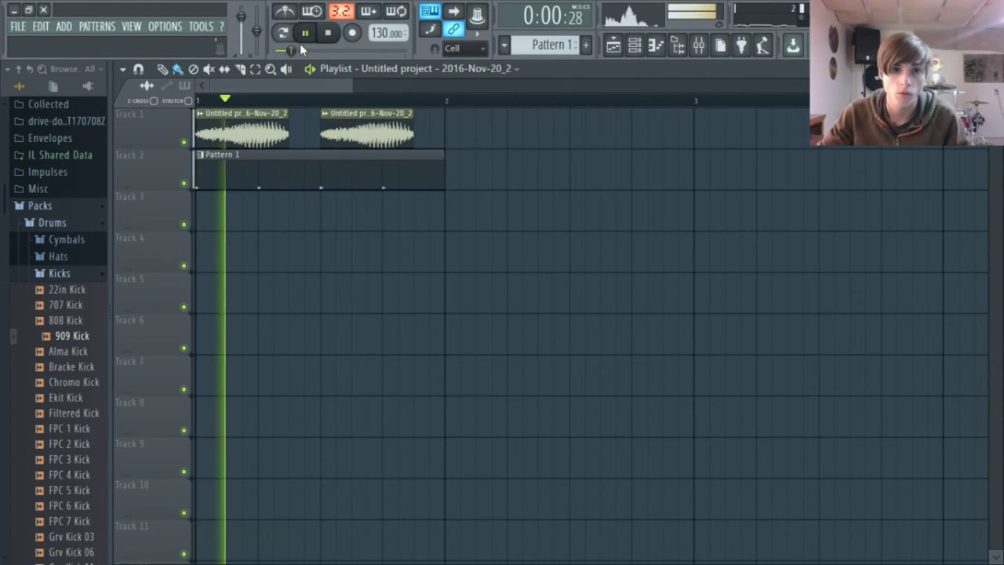
- Add another copy of the clip, make it unique and fit it into the gap between the two clips on Track 1
left_click(298, 209)
right_click(291, 205)
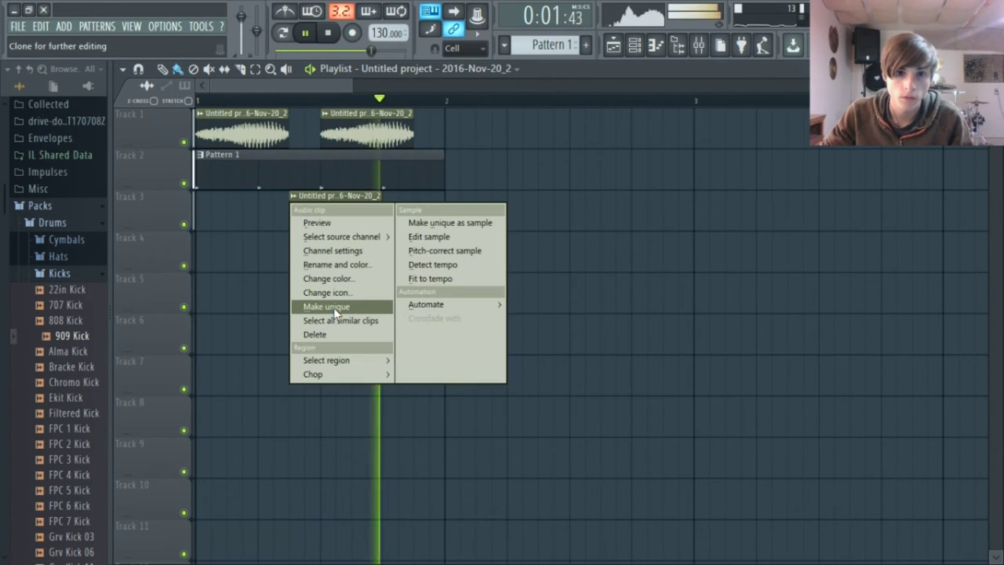
left_click(334, 308)
left_click_drag(379, 213, 310, 127)
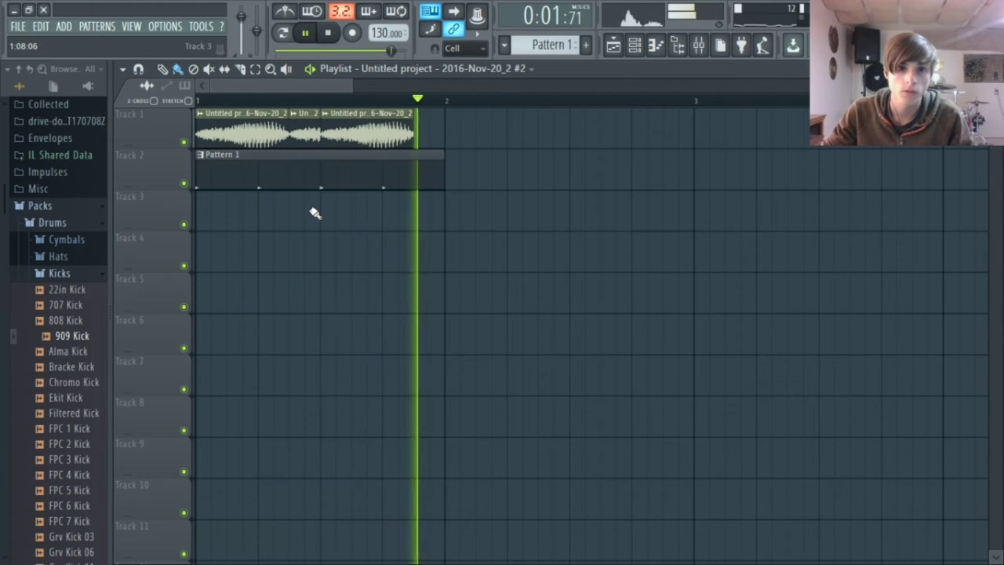
left_click(295, 125)
left_click(325, 227)
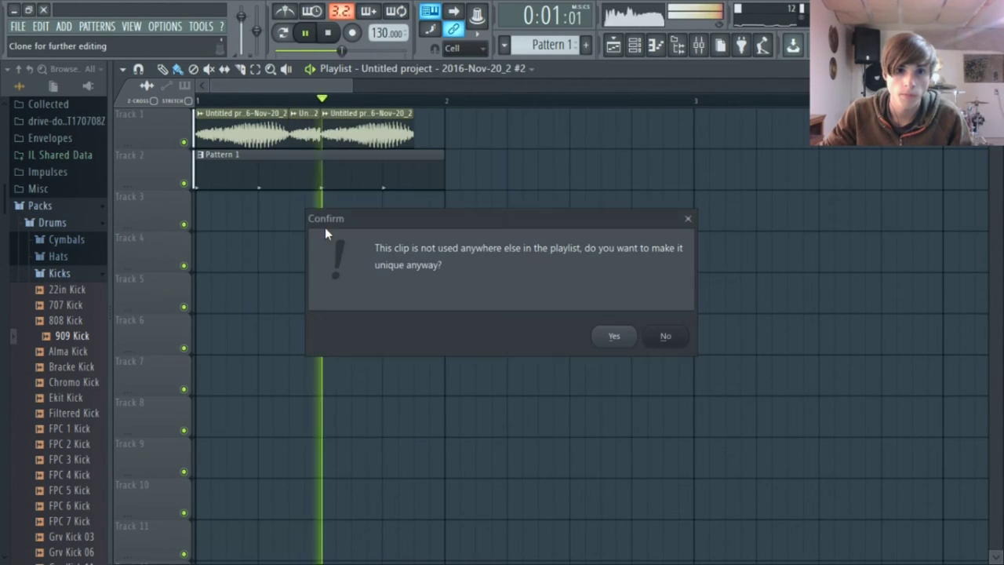
left_click(618, 338)
- Return the time-stretching pitch of the short unique clip's sample to its centre value and play the arrangement
key("space")
double_click(303, 128)
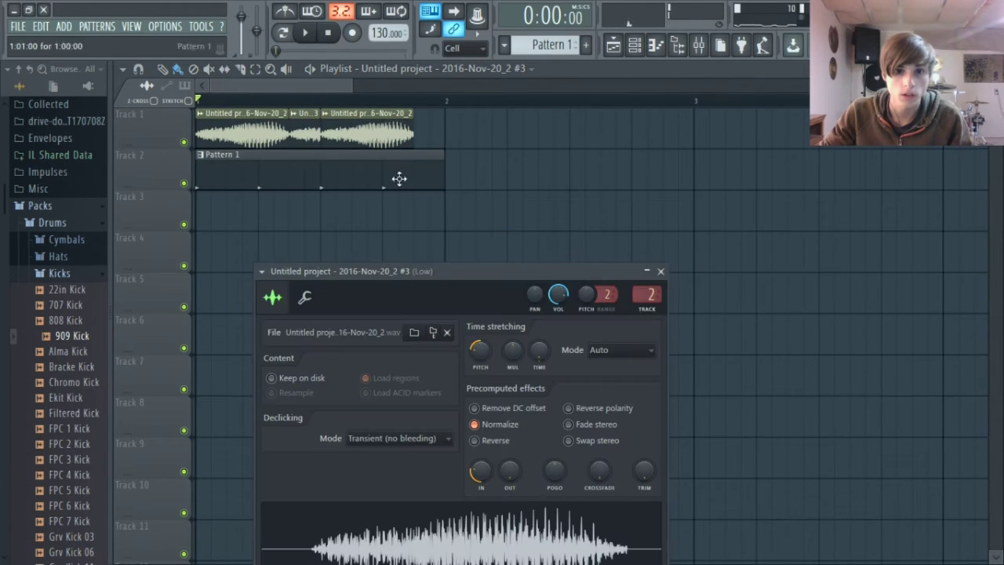
left_click(660, 271)
left_click(305, 33)
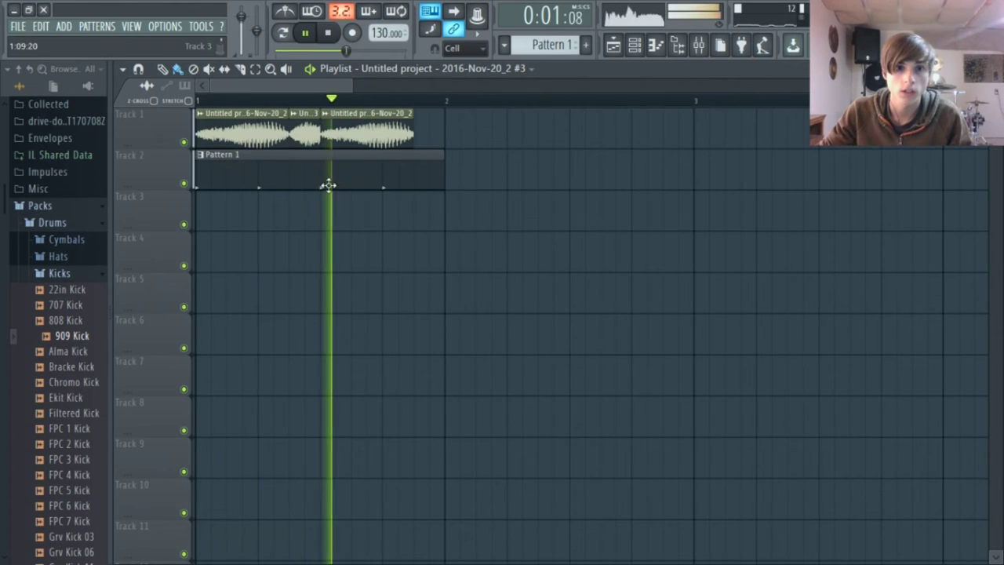
- Place a copy of the short unique clip at 1:15:00 on Track 1 and shorten its sample's fade-in
left_click(424, 131)
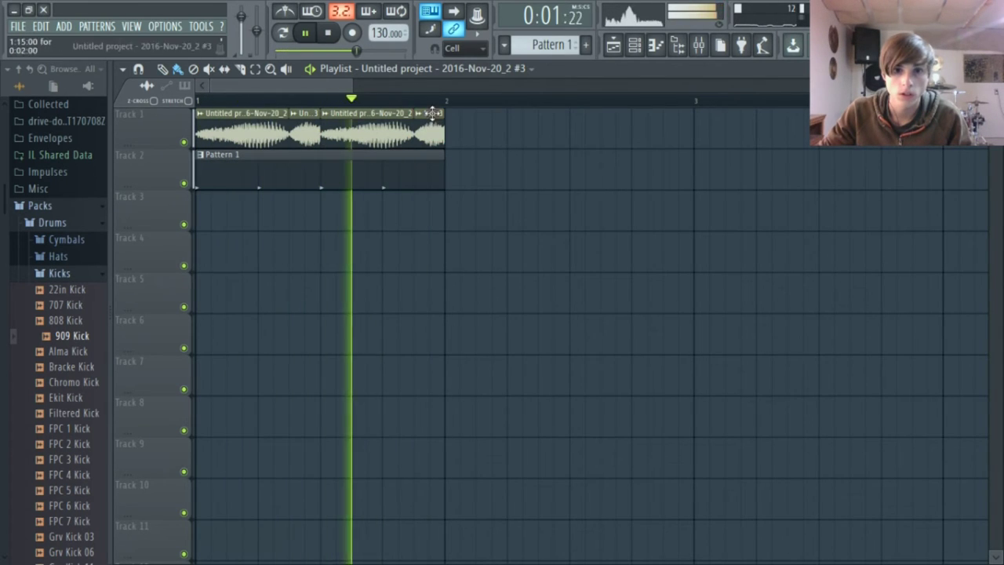
key("space")
double_click(428, 126)
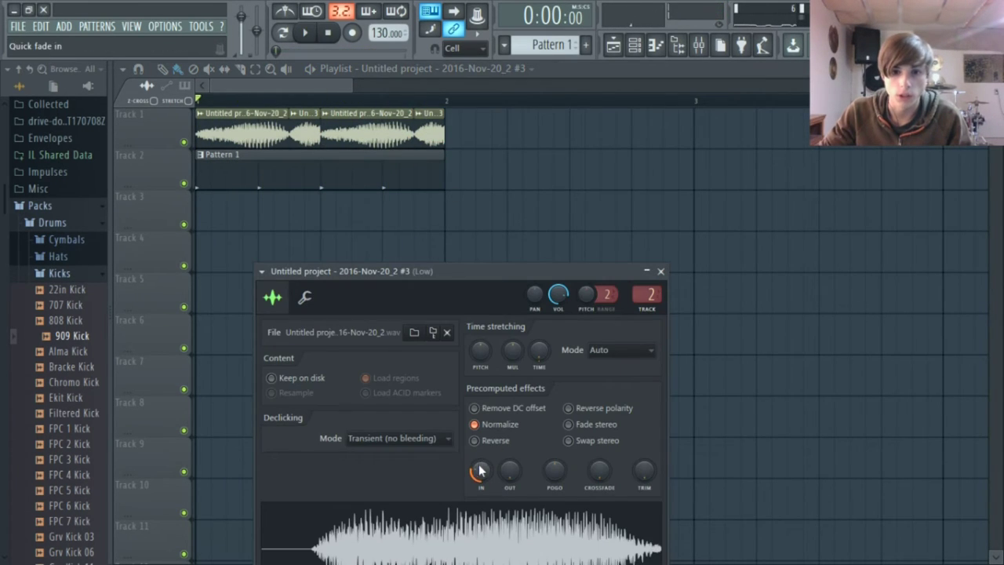
left_click_drag(480, 470, 480, 486)
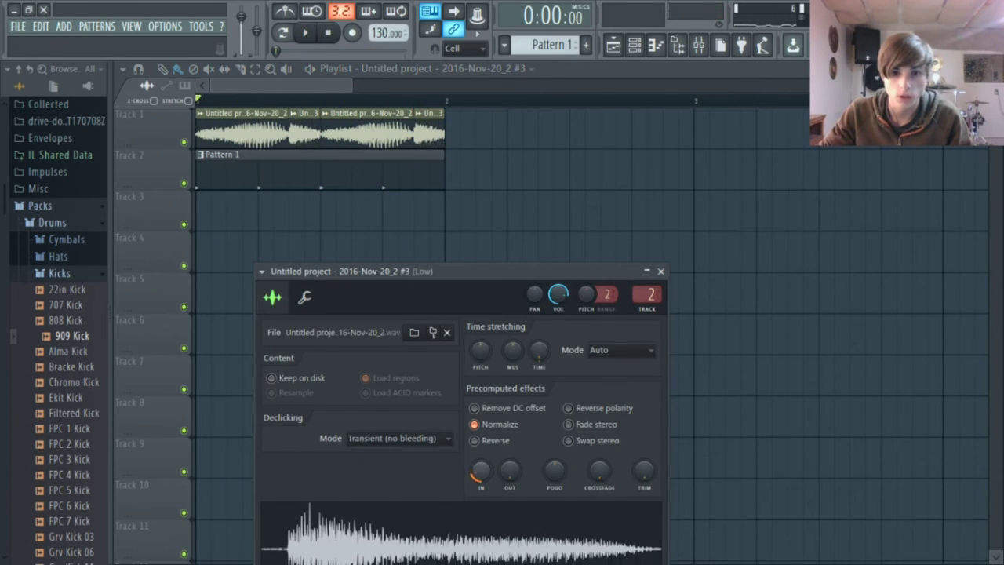
left_click(660, 272)
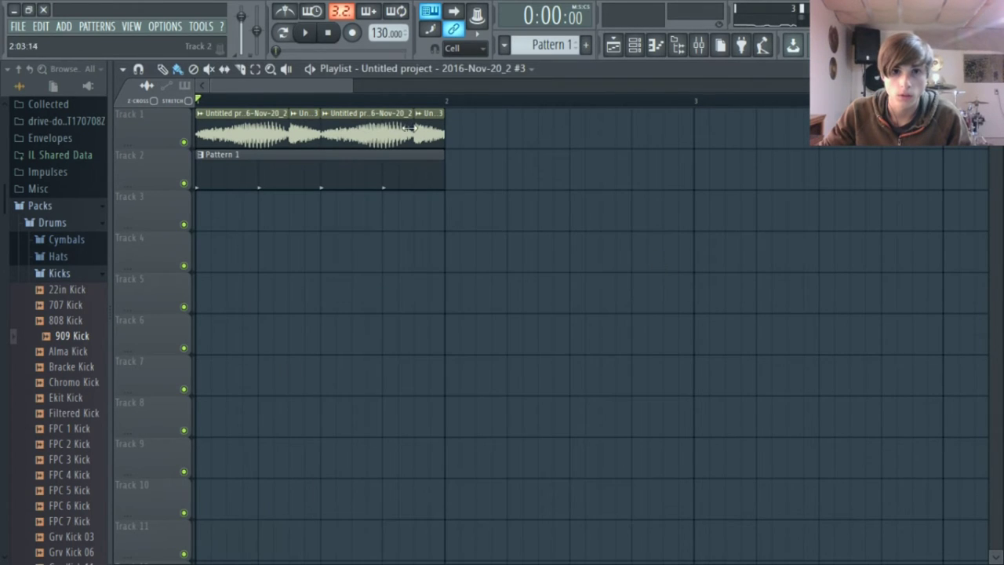
- Adjust the short clip's sample during playback, ending with a raised time-stretching pitch and a short fade-in
left_click(314, 35)
double_click(342, 129)
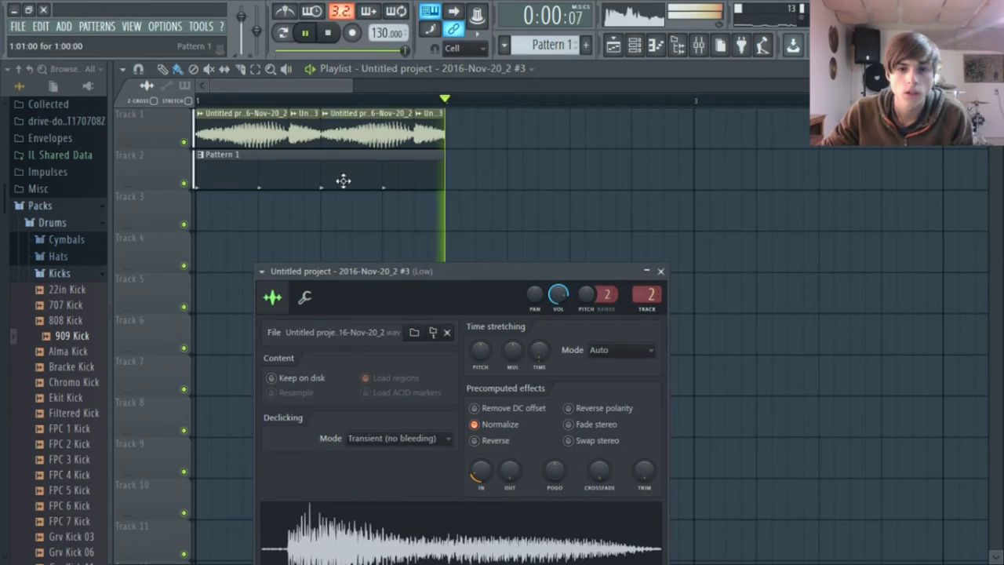
left_click_drag(480, 350, 484, 360)
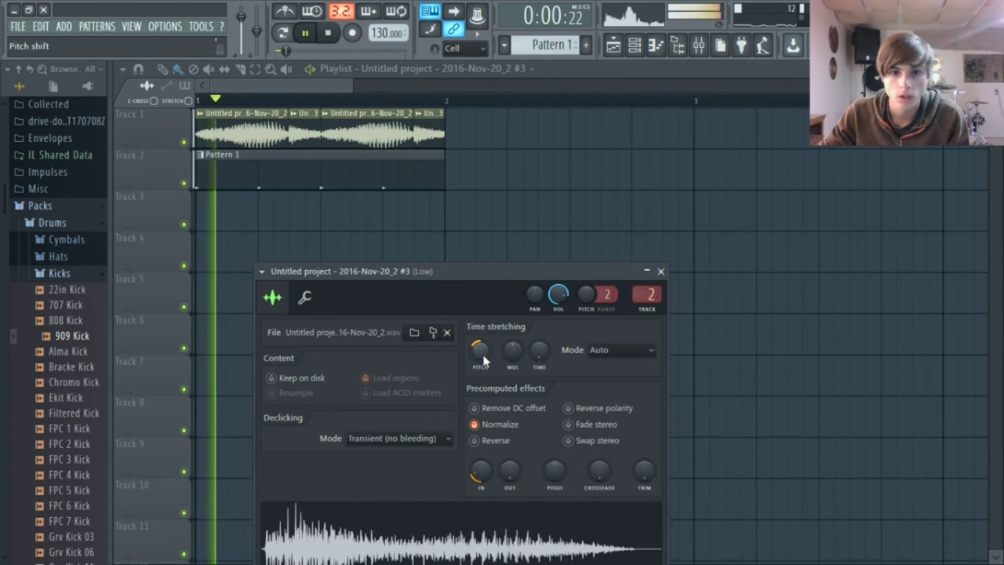
left_click_drag(481, 470, 481, 447)
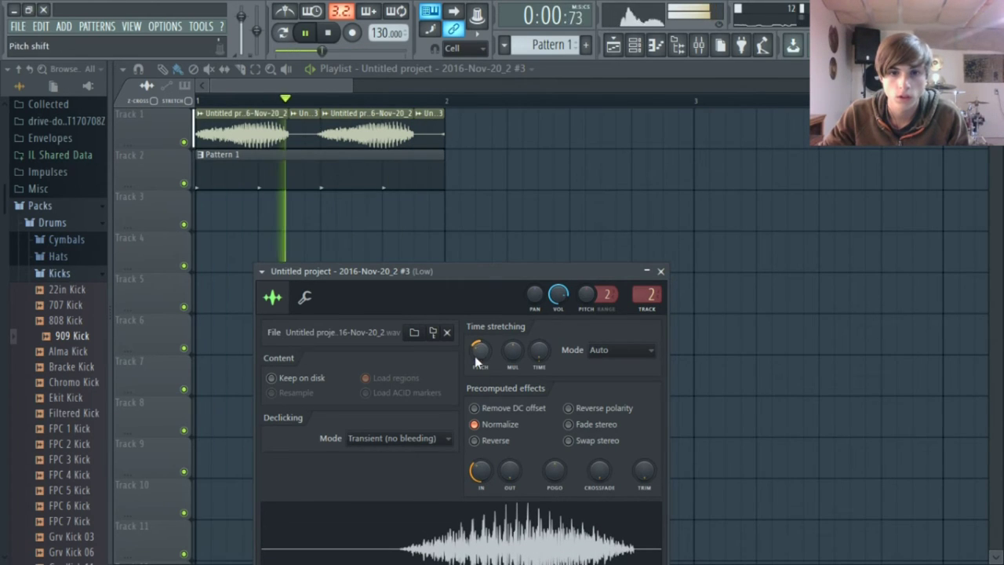
left_click_drag(480, 350, 481, 357)
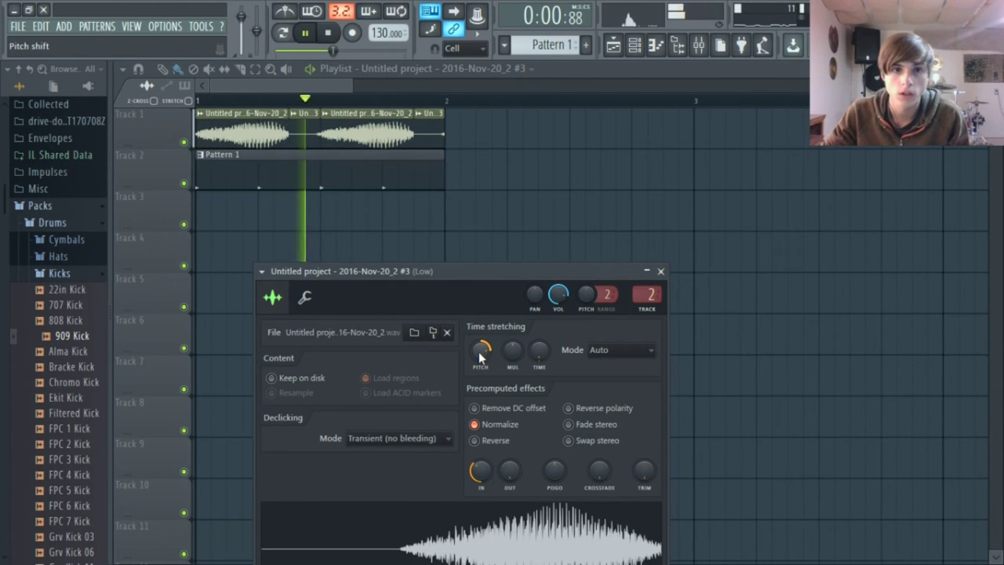
left_click_drag(480, 472, 482, 465)
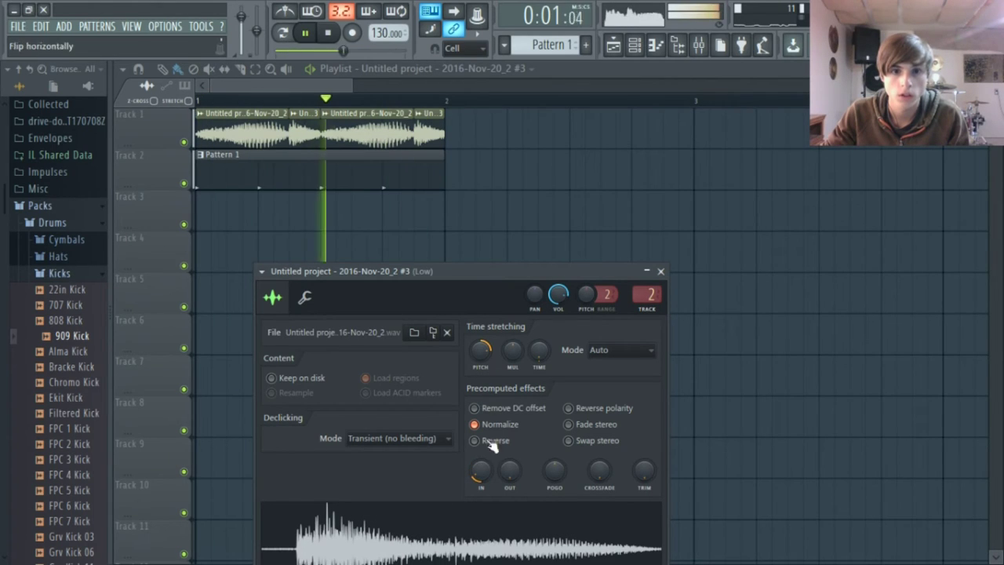
left_click(660, 271)
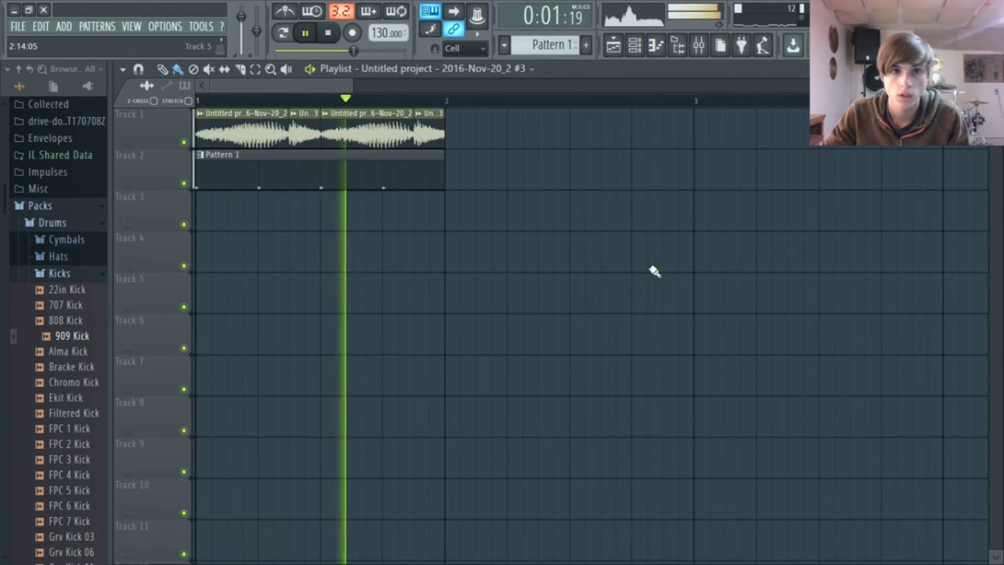
- Try trimming the two short clips on Track 1 to 0:01:00 during playback and extend them back to 0:02:00
left_click_drag(318, 123, 300, 123)
left_click_drag(442, 124, 423, 129)
right_click(421, 133)
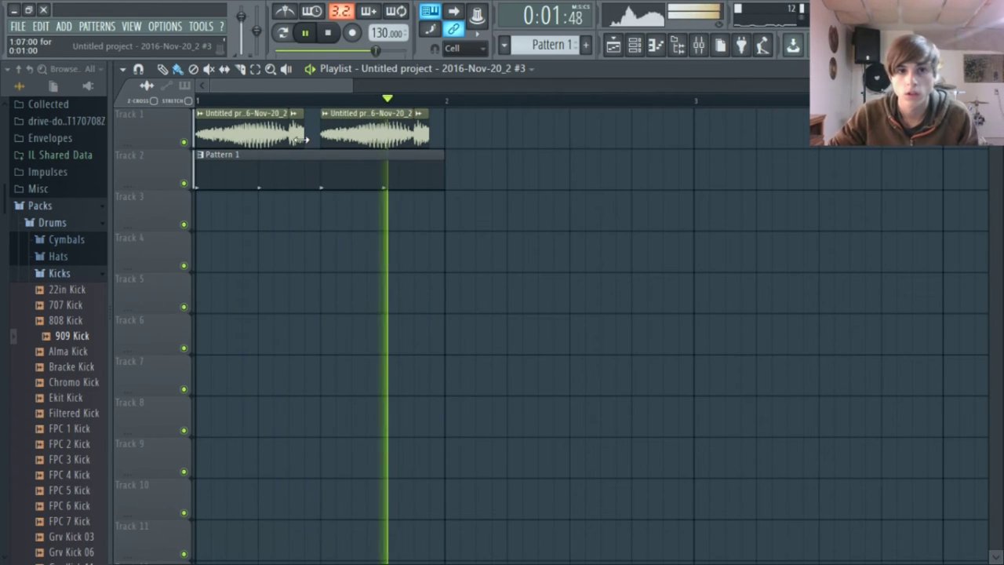
left_click_drag(303, 136, 311, 136)
left_click(427, 135)
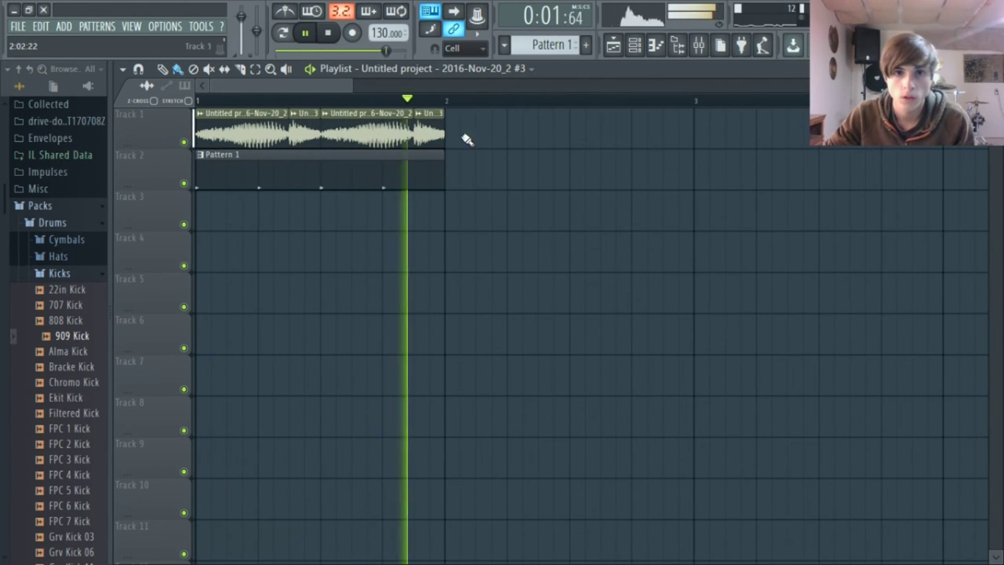
- Make the last short clip on Track 1 unique, check its sample settings and stop playback
left_click(420, 114)
left_click(459, 223)
double_click(425, 122)
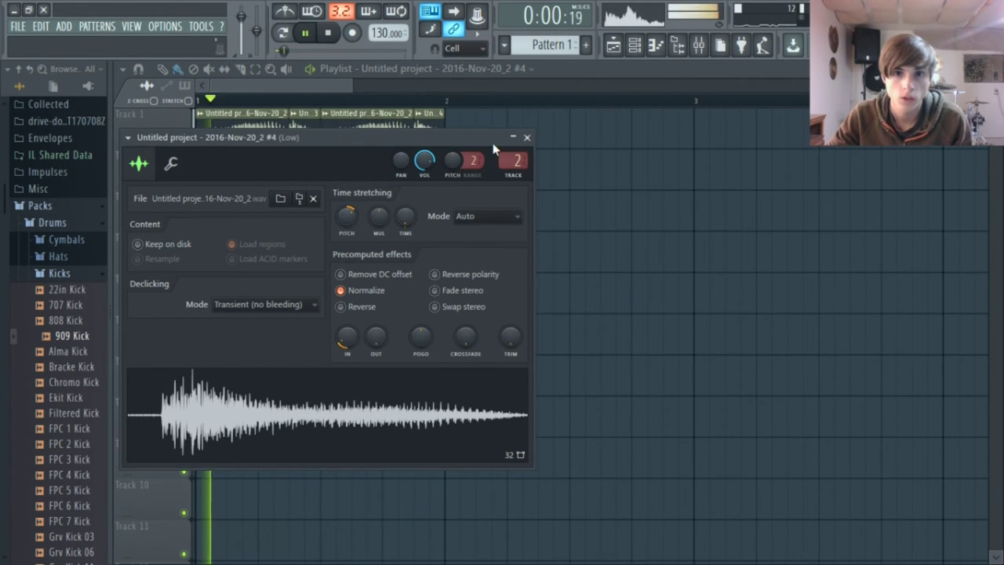
left_click(527, 137)
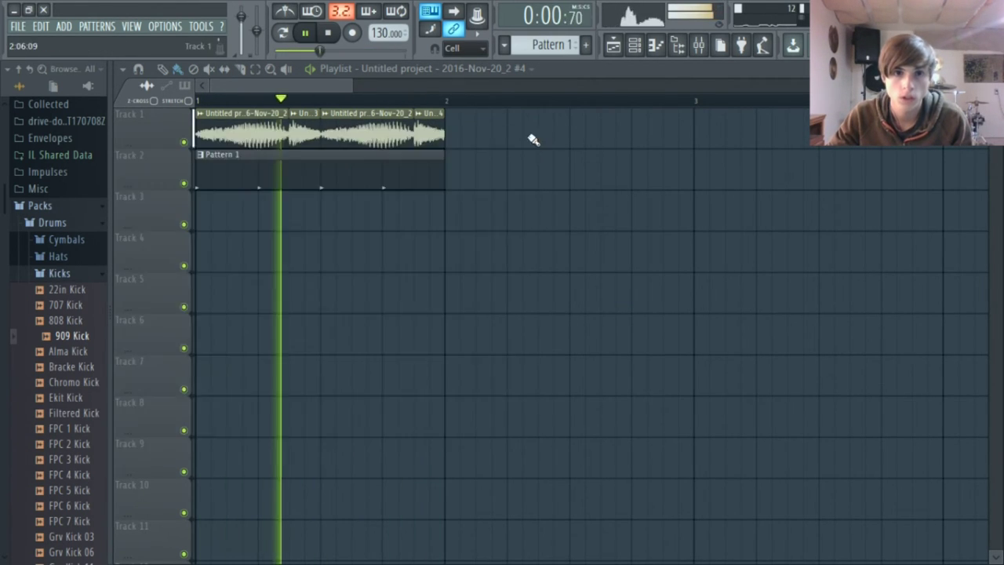
left_click(335, 45)
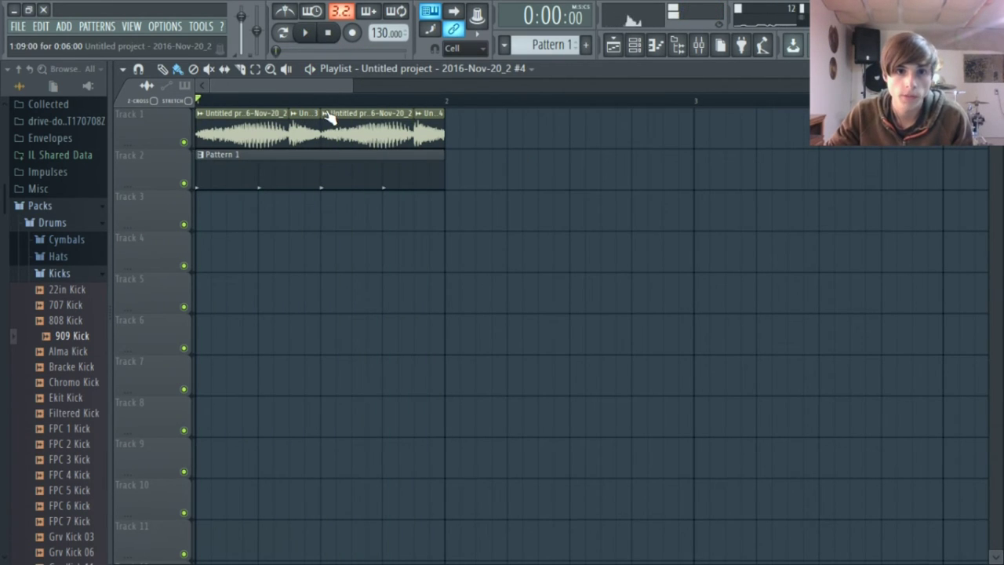
- Make the long clip at 1:09:00 on Track 1 unique and lengthen its sample's fade-out
right_click(326, 117)
left_click(379, 225)
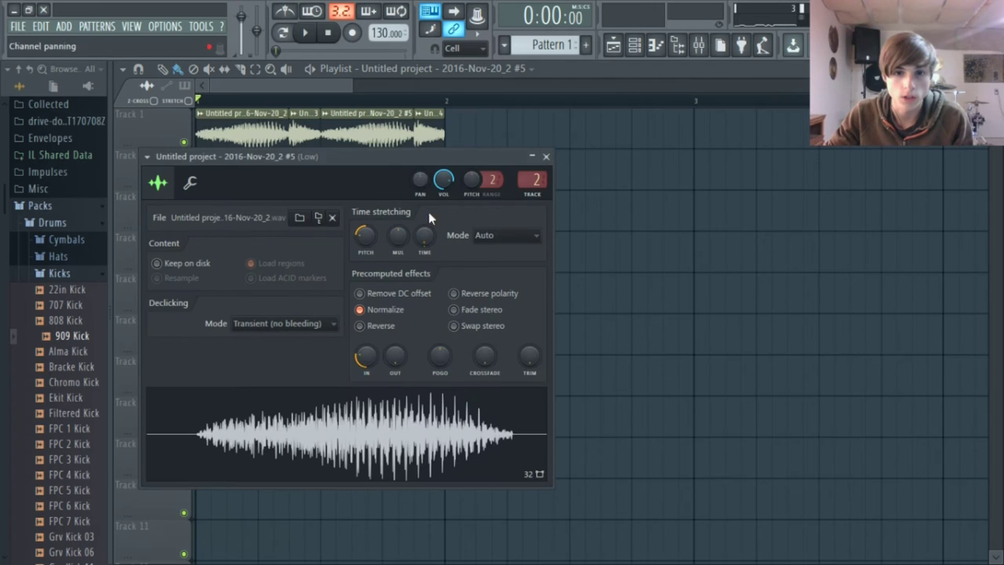
left_click_drag(395, 357, 394, 339)
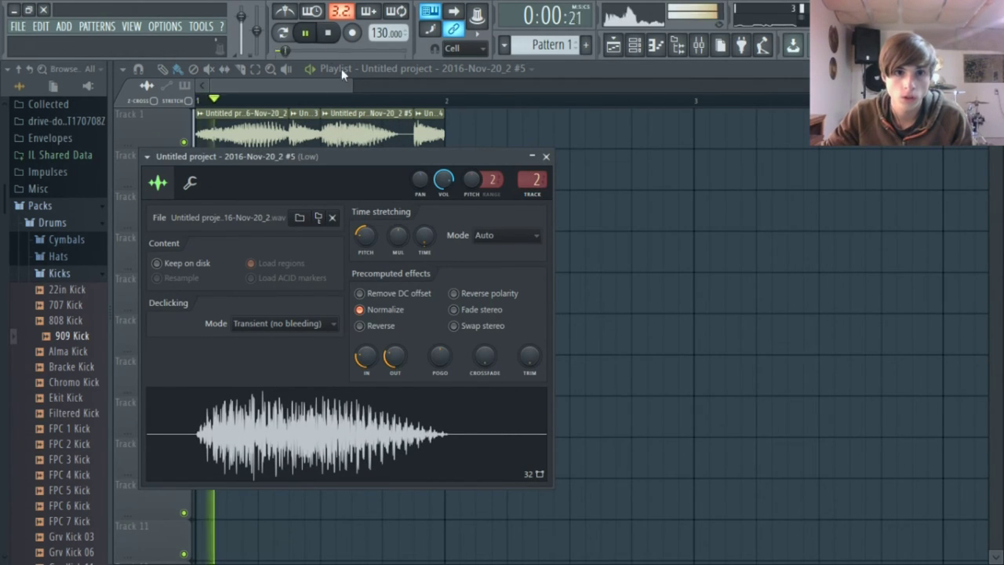
left_click(546, 156)
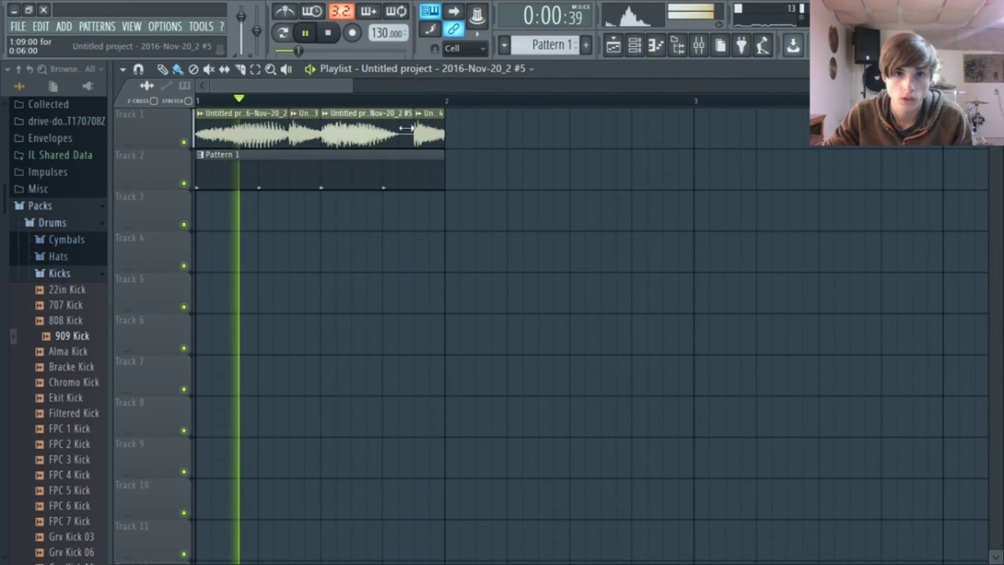
- Trim the clip at 1:09:00 to 0:04:00 and fill the gap at 1:13:00 on Track 1 with a shortened copy
left_click_drag(407, 128, 383, 128)
left_click(398, 213)
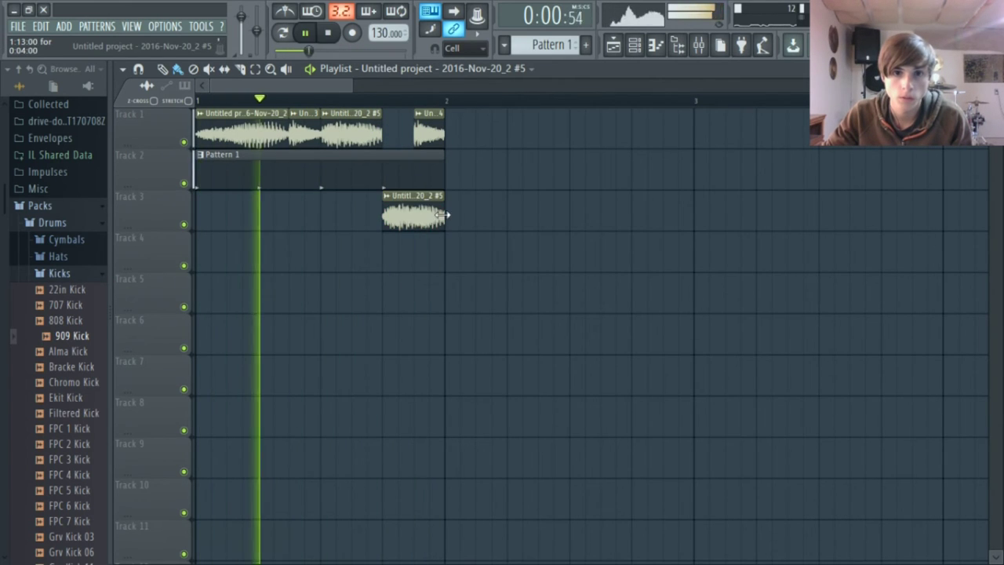
left_click_drag(443, 214, 399, 130)
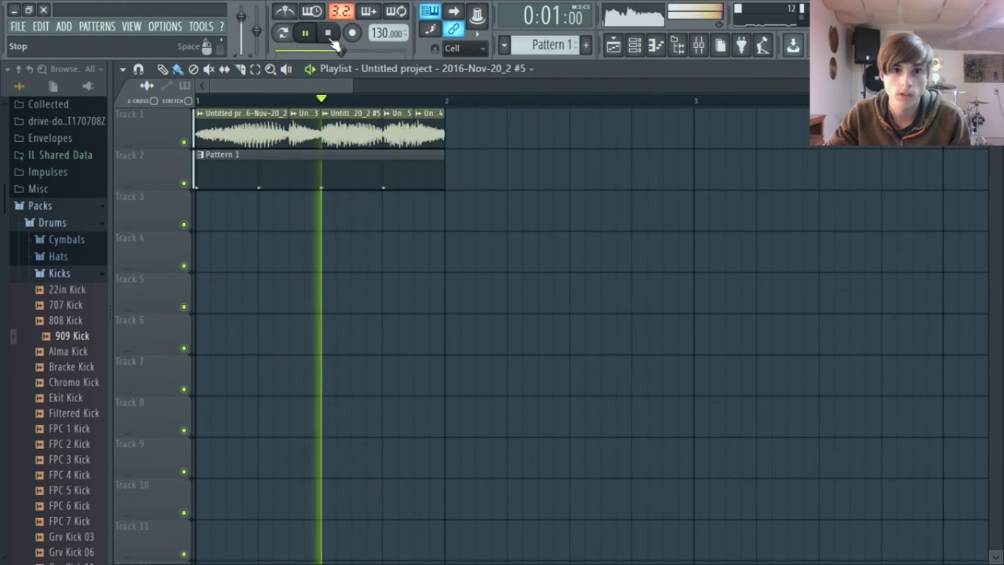
- Add the Fruity Reeverb effect to the first slot of mixer track Insert 4
left_click(698, 46)
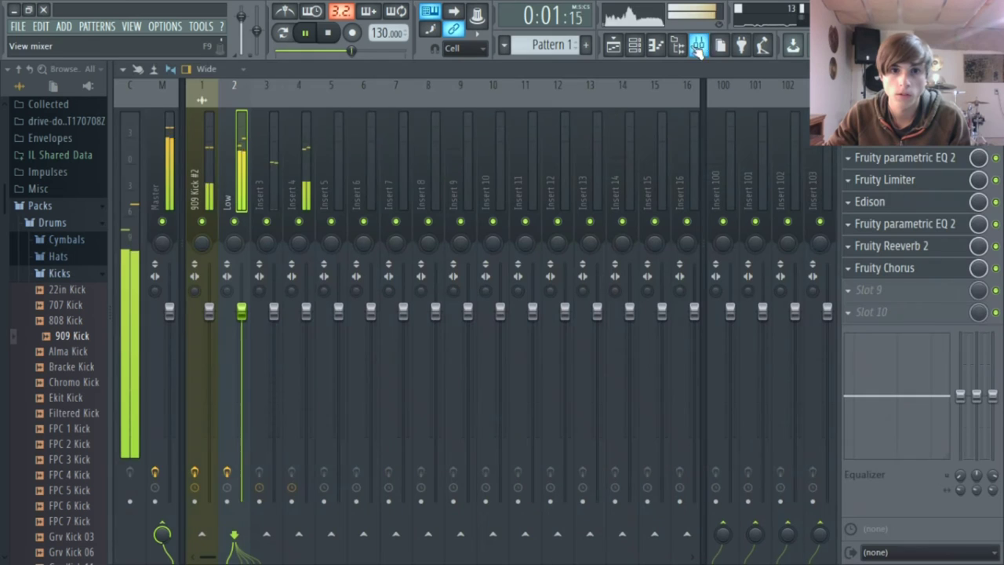
left_click(299, 92)
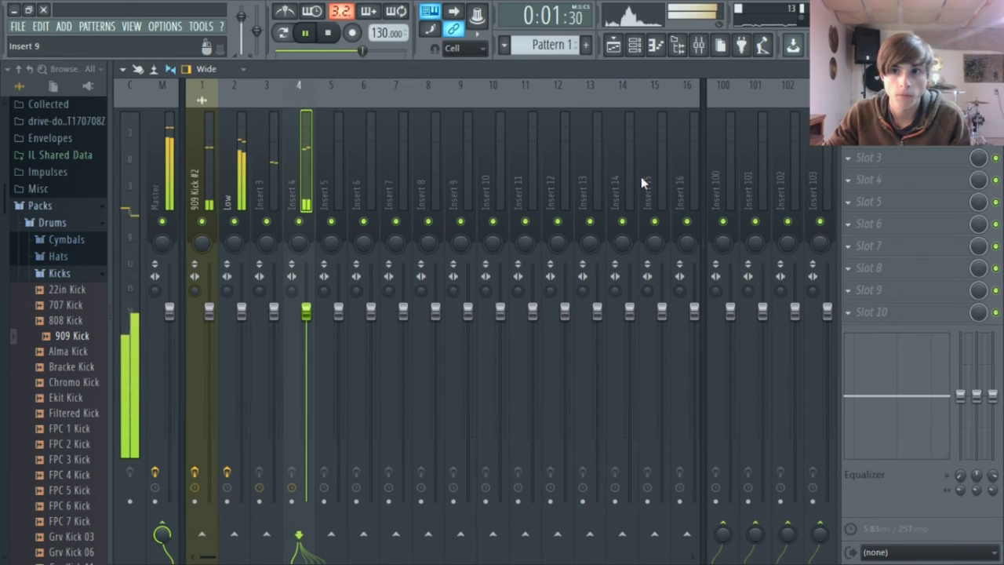
left_click(901, 158)
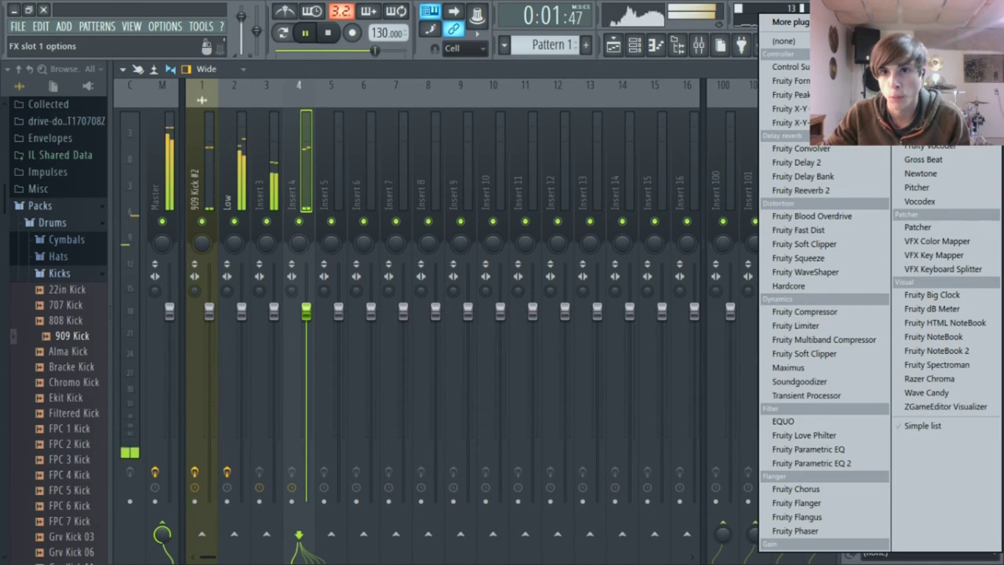
left_click(790, 22)
scroll(439, 384, "down", 10)
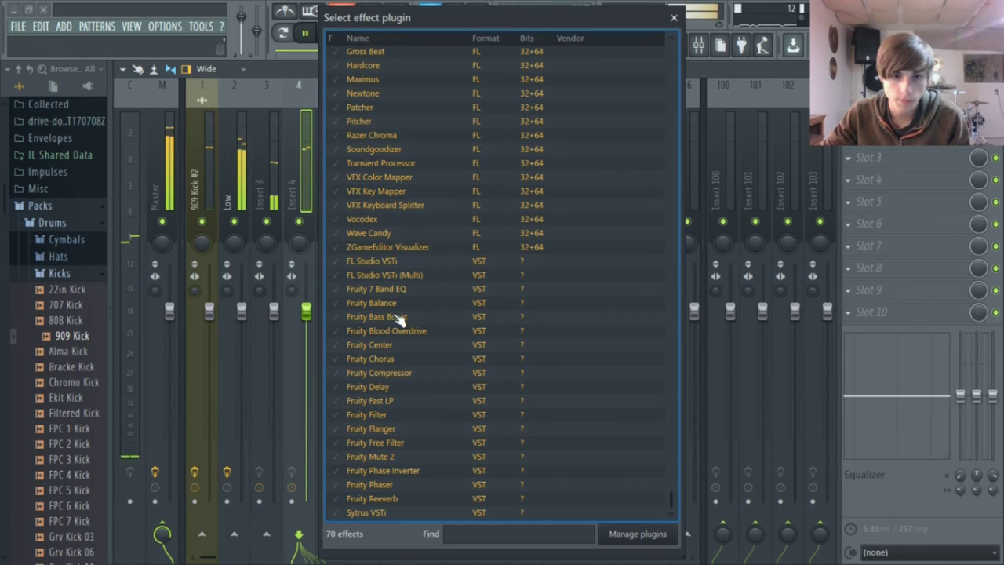
left_click(386, 502)
double_click(386, 502)
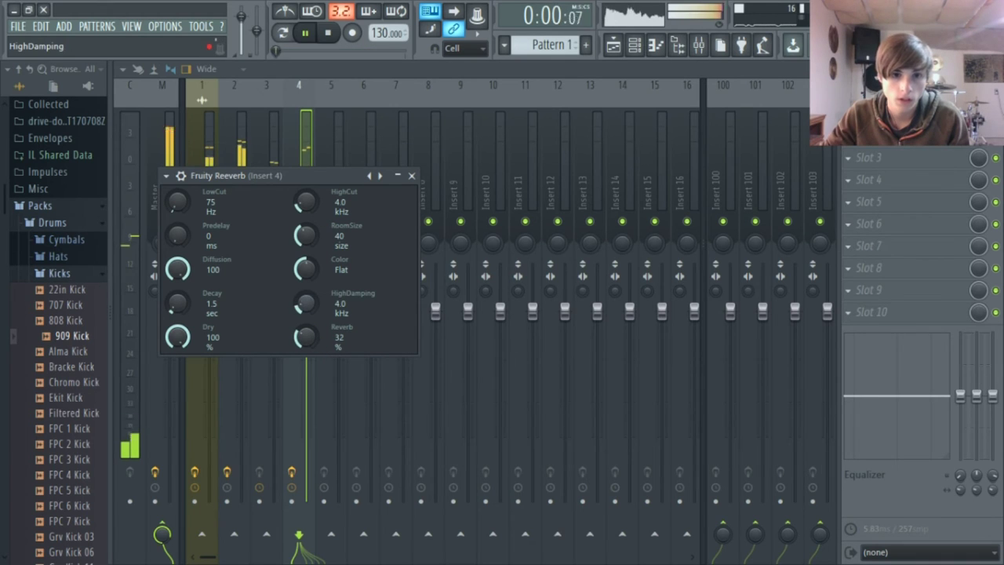
- Set the Fruity Reeverb's high damping and high cut to OFF and its reverb level to 21%, and return to the playlist
left_click_drag(306, 303, 301, 167)
left_click_drag(312, 212, 312, 86)
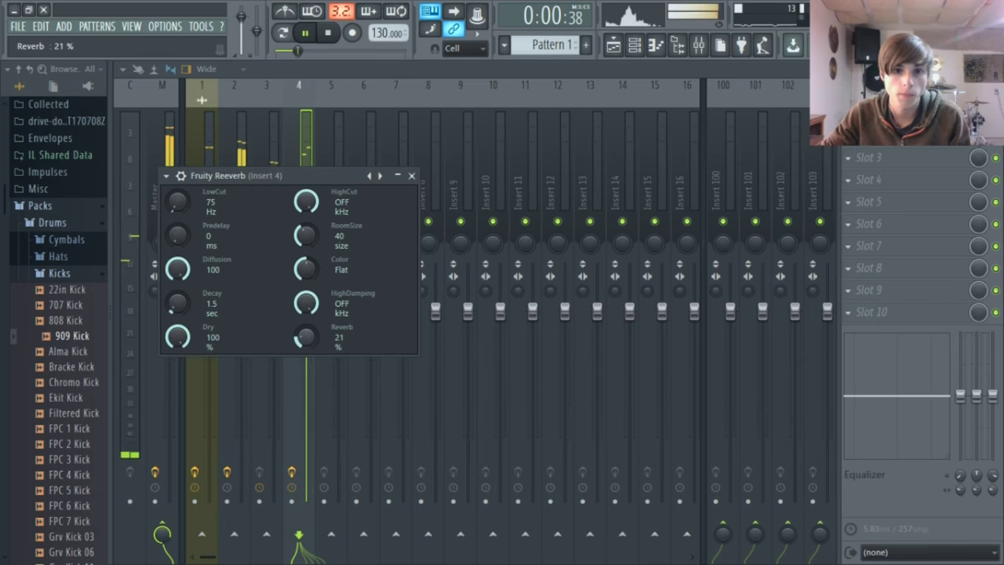
left_click(613, 45)
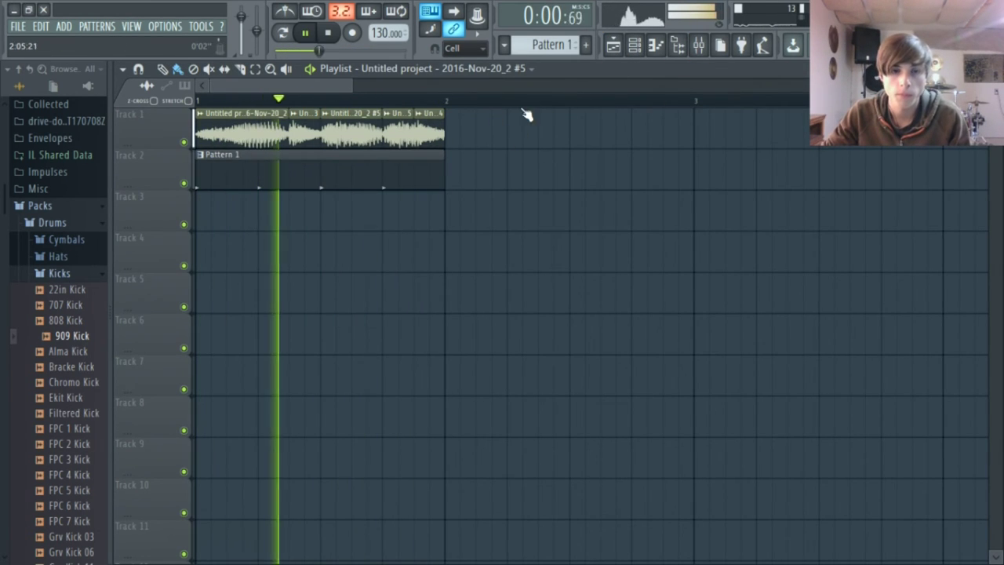
- Try sidechaining the 909 Kick #2 mixer track to the Low track
left_click(698, 44)
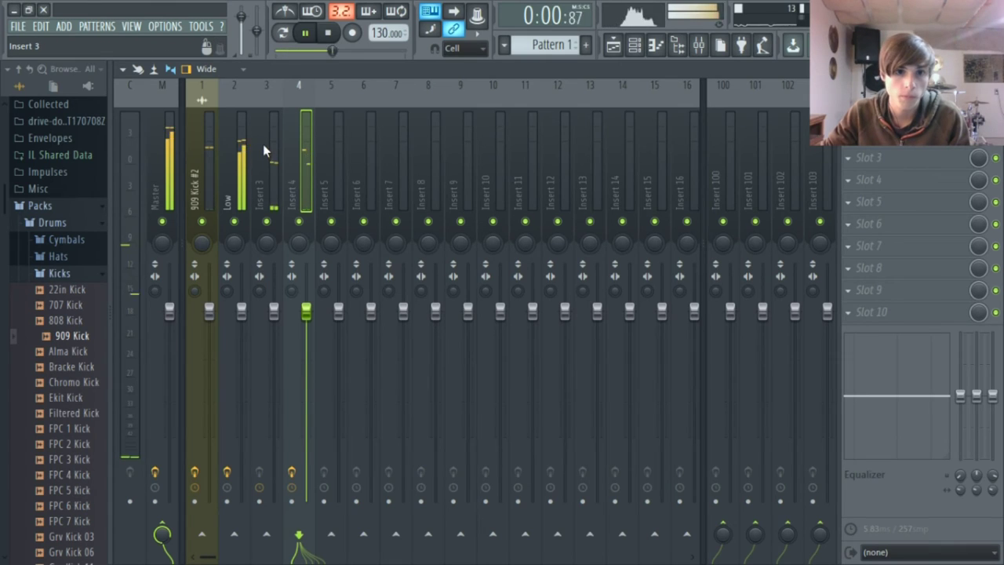
left_click(201, 157)
right_click(233, 535)
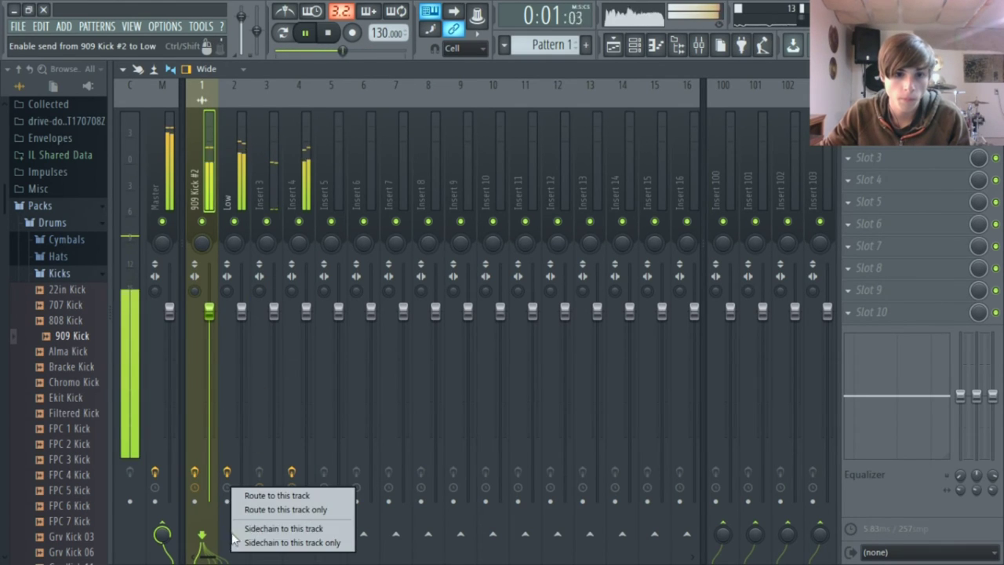
left_click(278, 528)
- Try ducking the Low track with its Fruity Limiter, using sidechain input 1, a lowered compressor threshold and a raised ratio
left_click(240, 93)
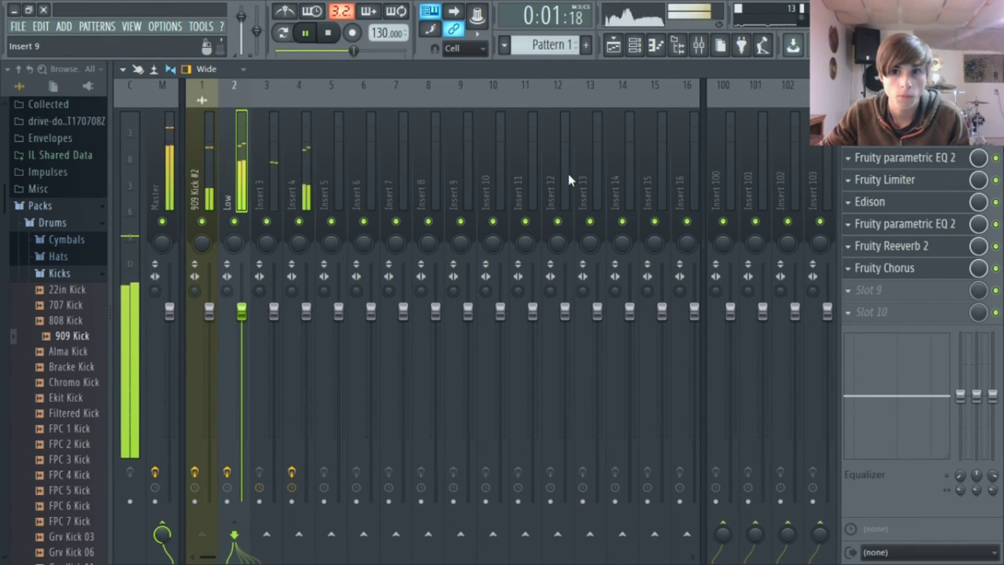
left_click(870, 155)
left_click(870, 136)
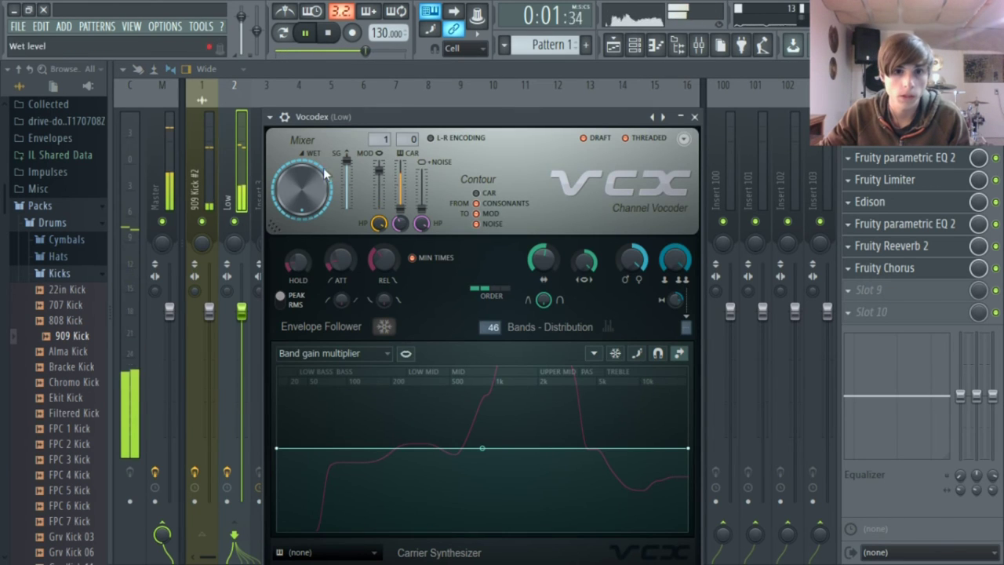
left_click(385, 99)
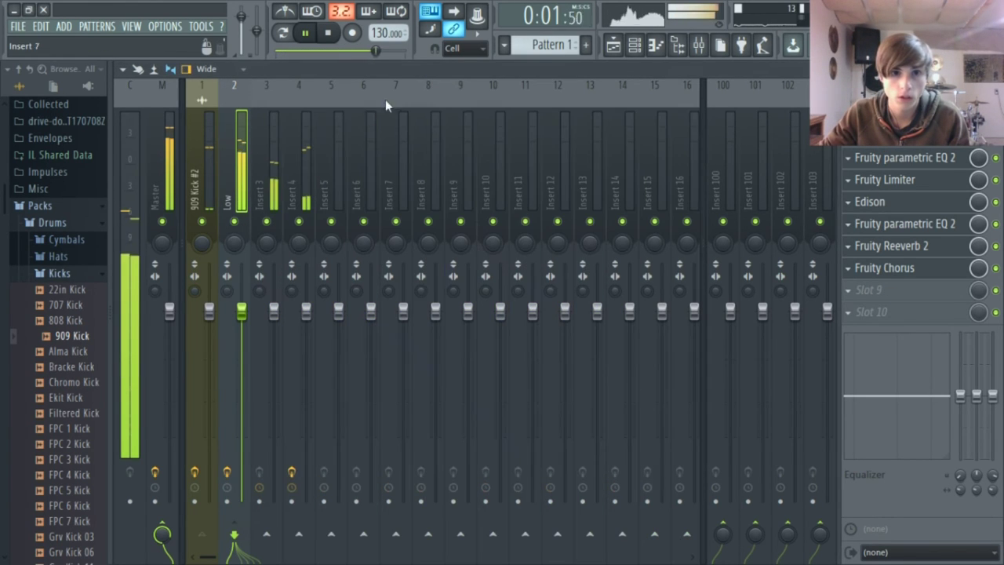
left_click(891, 201)
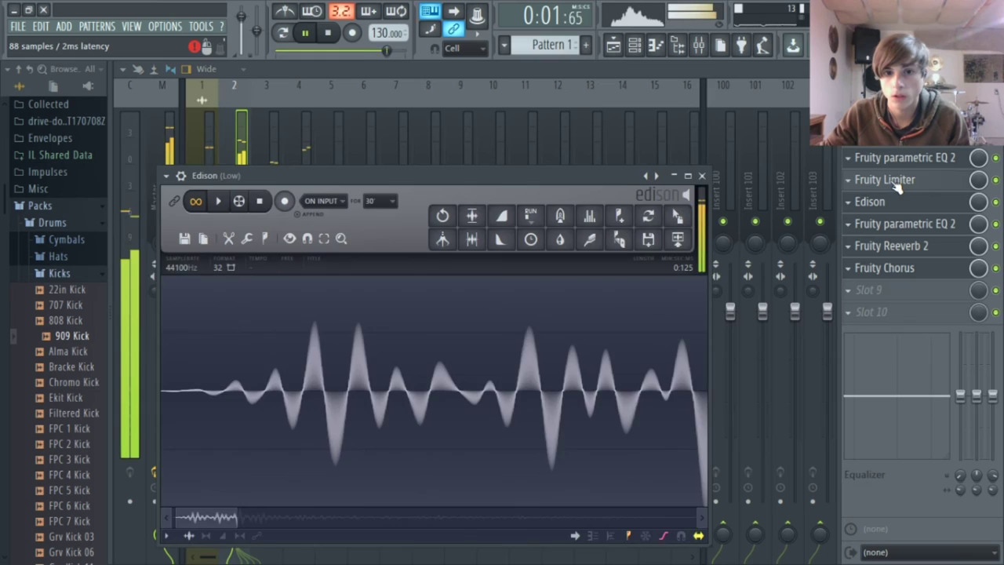
left_click(885, 179)
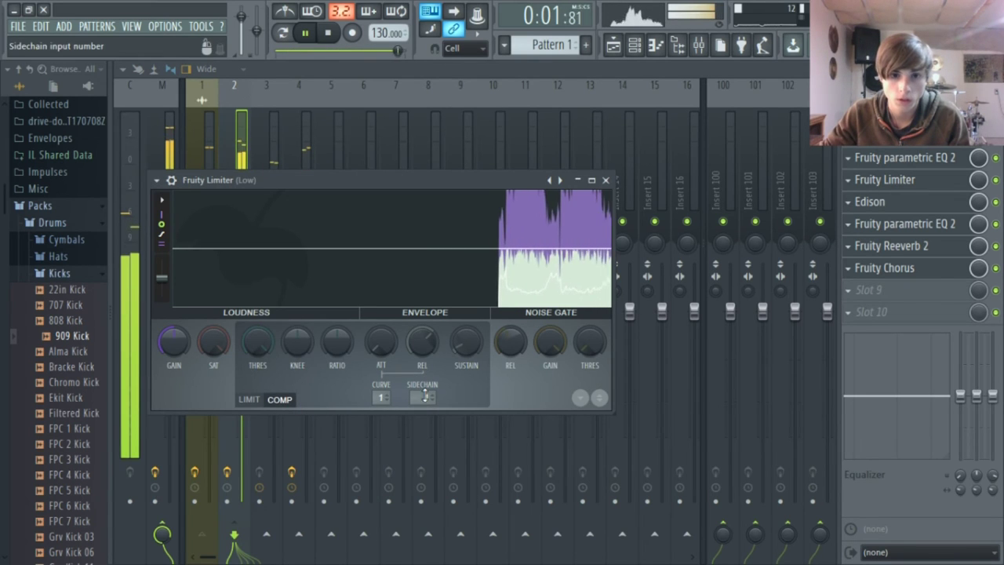
left_click_drag(422, 396, 422, 389)
left_click_drag(257, 342, 257, 407)
left_click_drag(345, 334, 345, 302)
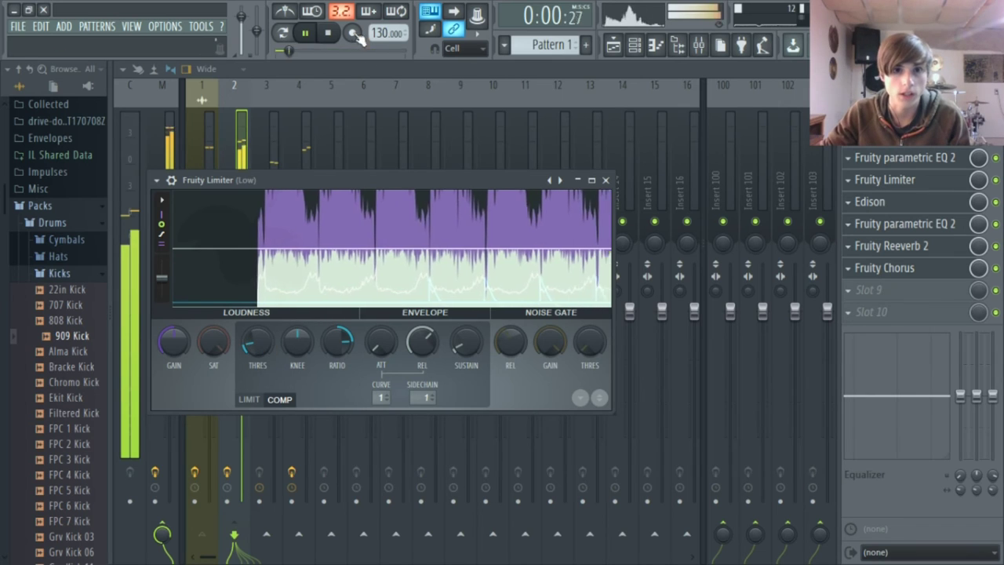
- Stop playback and remove the sidechain send from 909 Kick #2 to Low
left_click(328, 33)
left_click(202, 118)
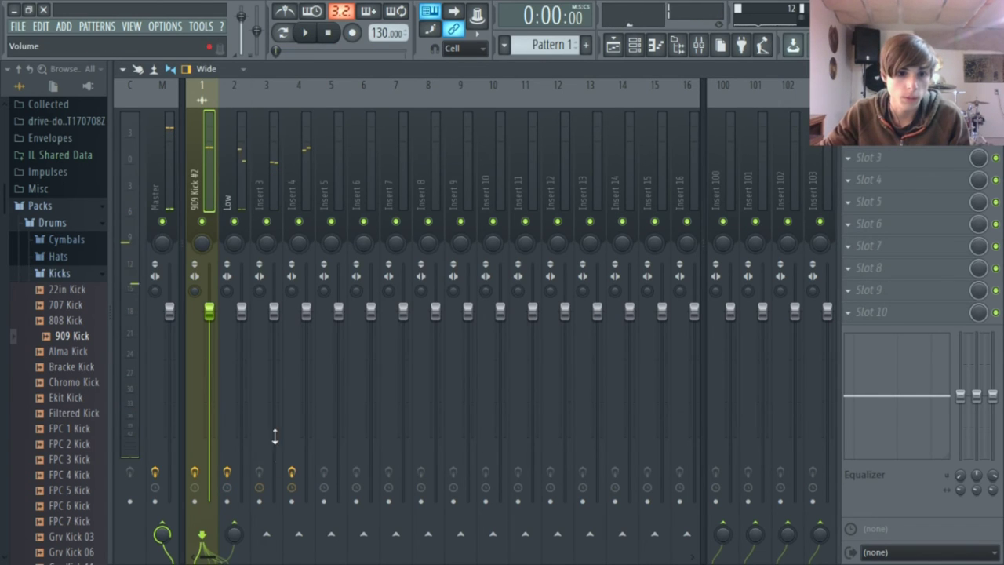
left_click(235, 524)
- Reset the compressor settings of the Low track's Fruity Limiter during playback and close the effect
left_click(309, 32)
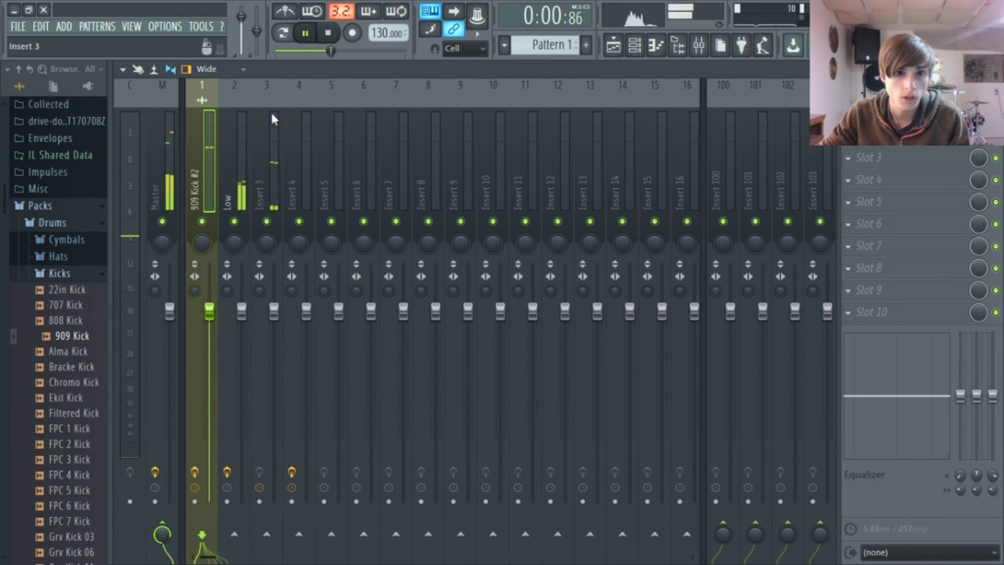
key("Right")
left_click(887, 141)
left_click(887, 118)
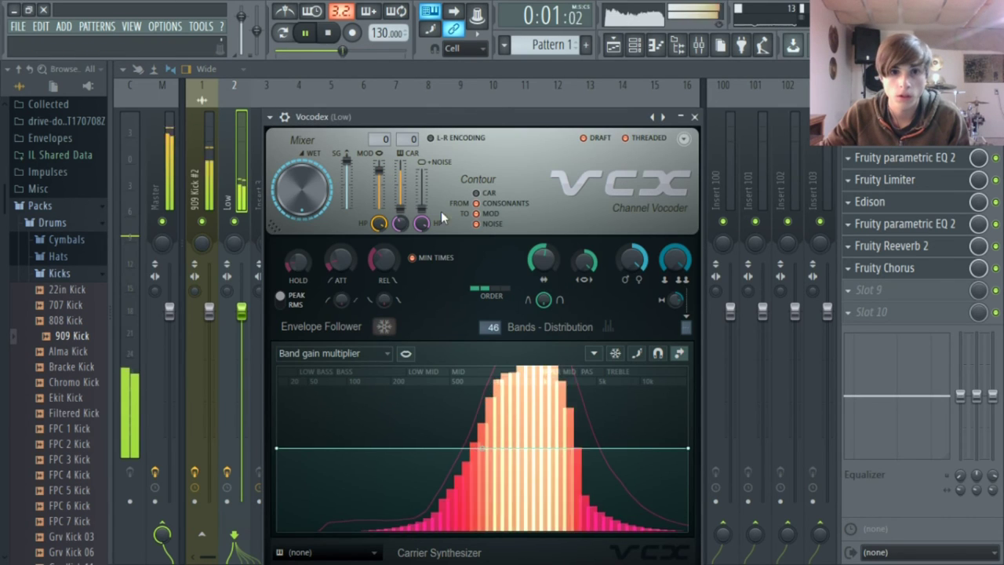
left_click(925, 200)
left_click(900, 180)
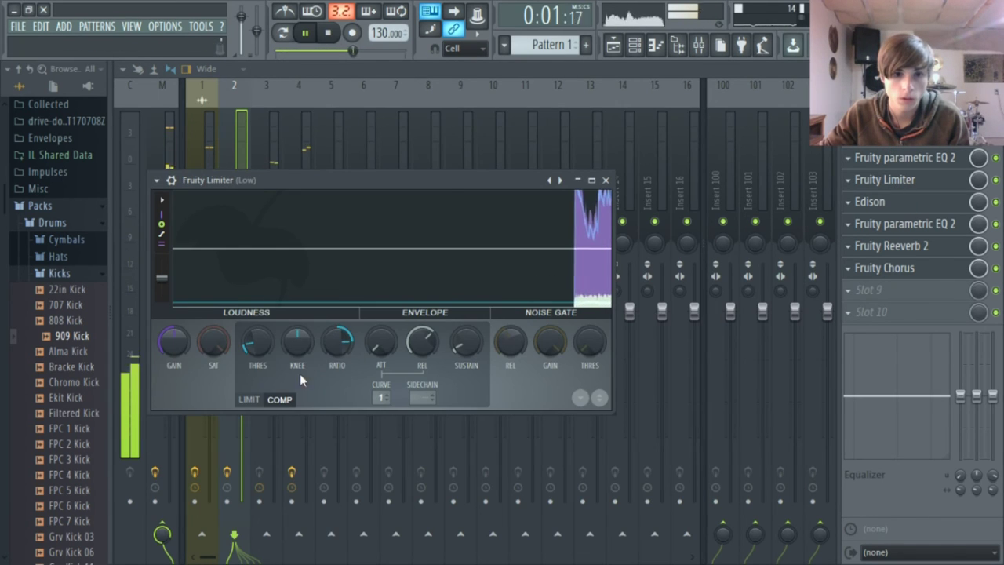
right_click(330, 340)
left_click(358, 347)
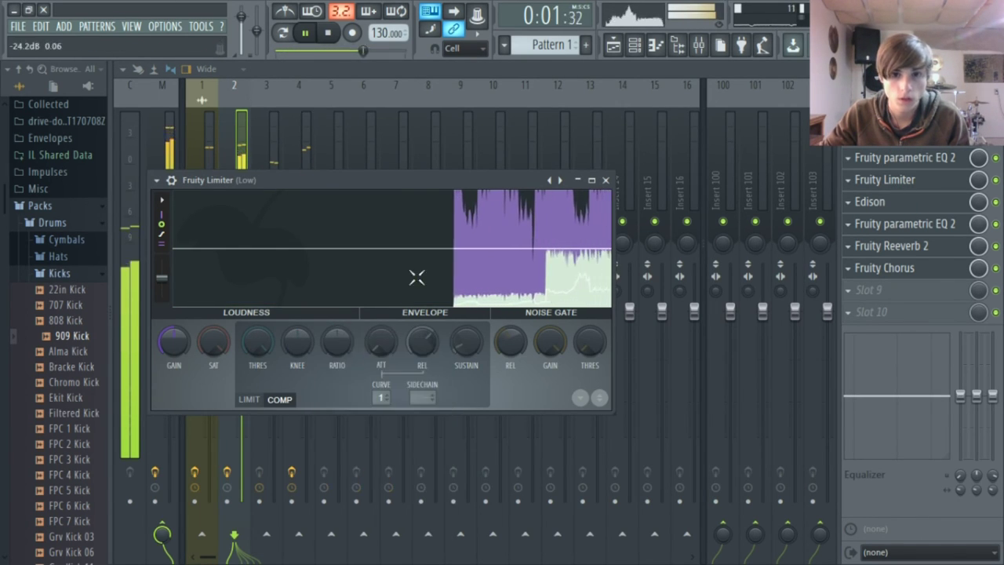
key("Escape")
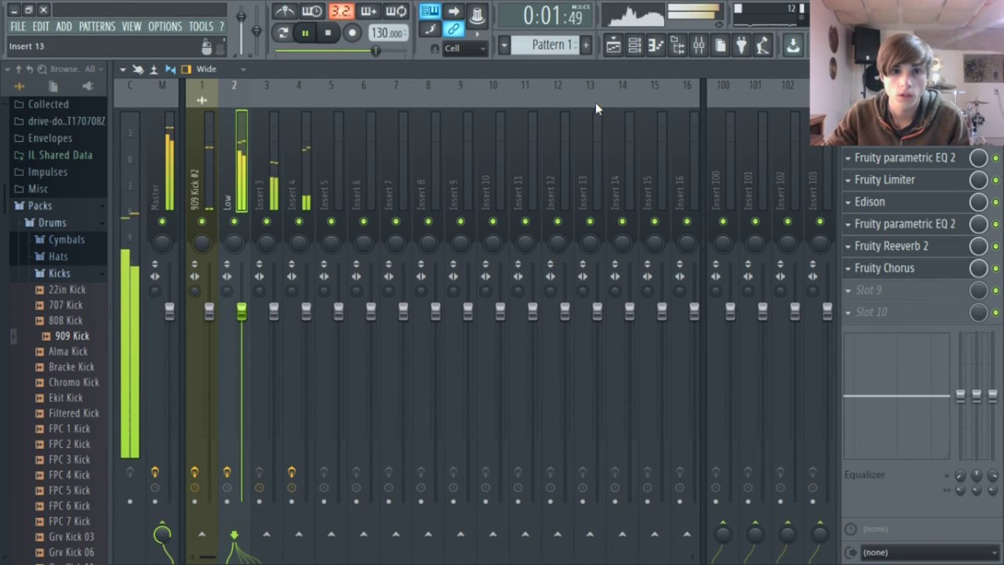
- Solo Track 1 in the playlist and listen to the low clips without the drum pattern
left_click(613, 45)
left_click(327, 32)
right_click(184, 183)
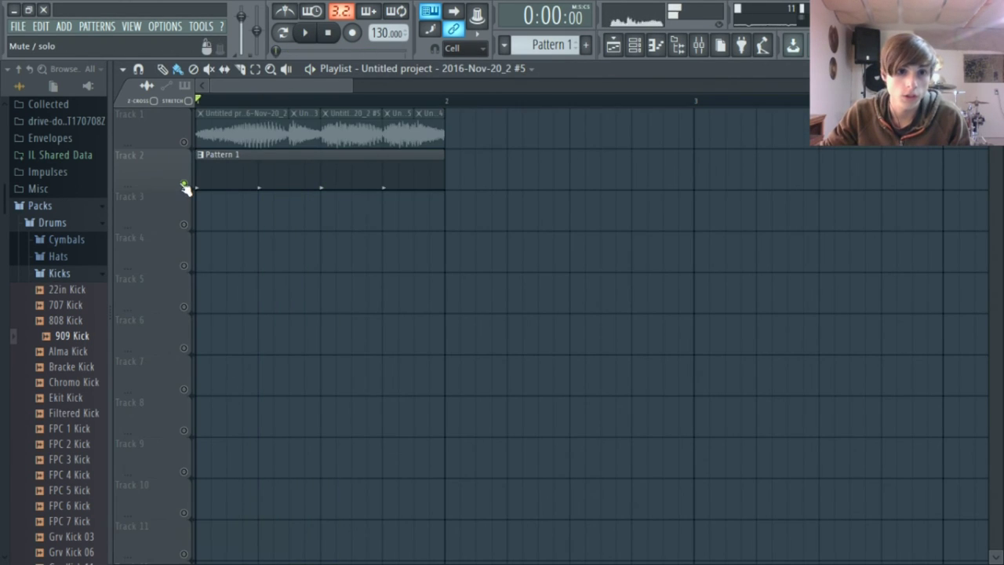
right_click(183, 141)
left_click(305, 32)
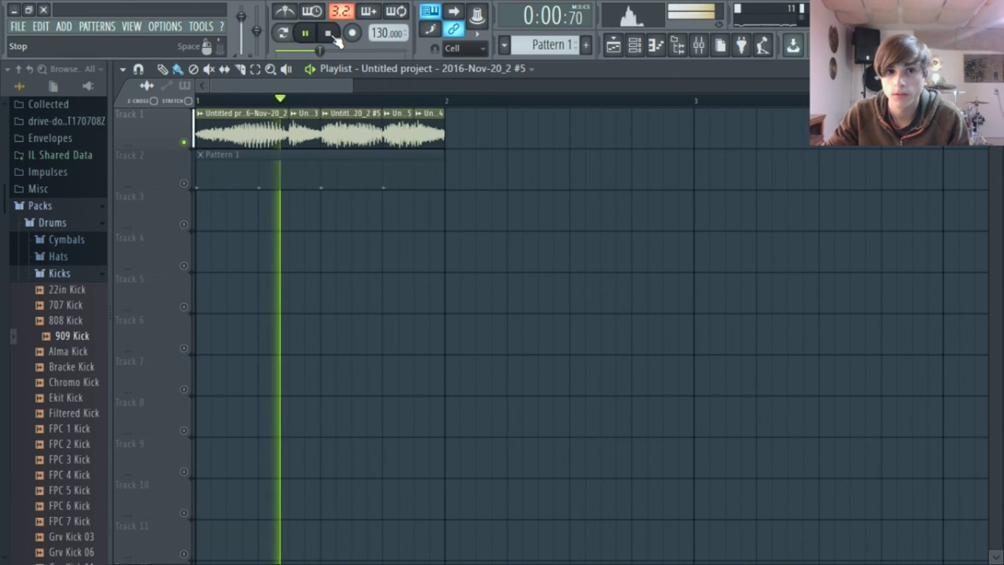
left_click(329, 34)
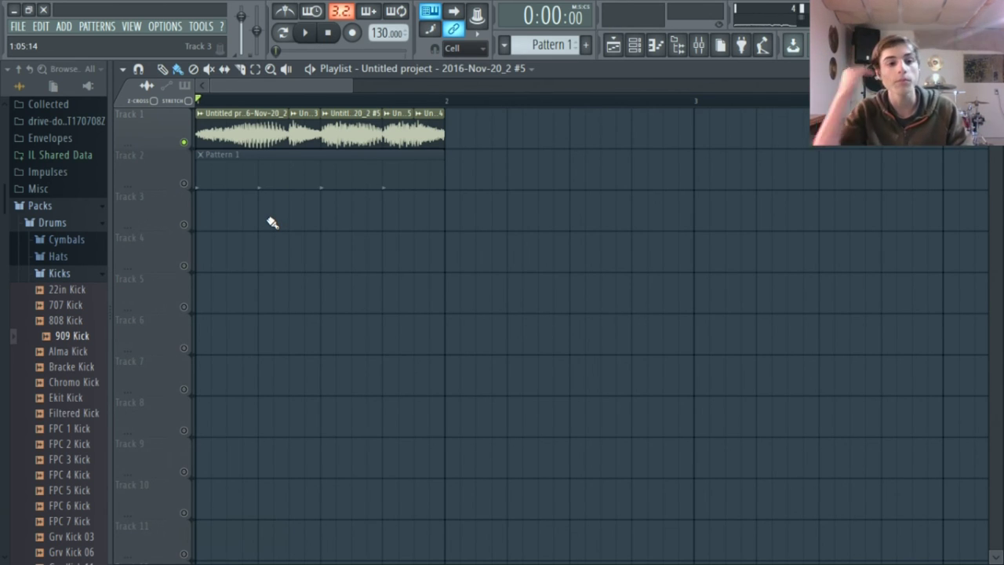
- Place the original 909 Kick sample on Track 4 and delete it
left_click_drag(56, 338, 284, 264)
right_click(267, 254)
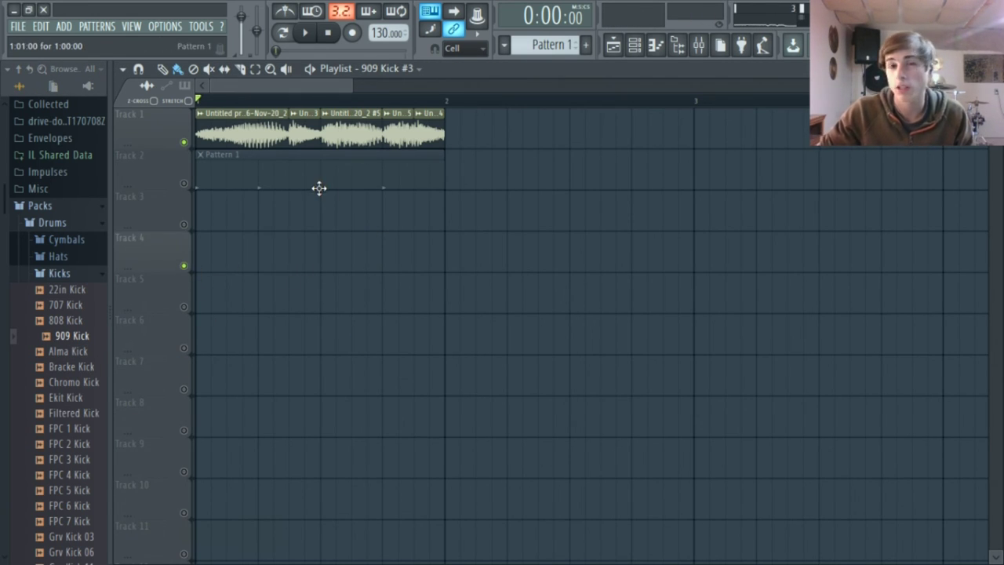
- Listen to Track 1 alone, turn all playlist tracks back on and play the full arrangement
left_click(306, 33)
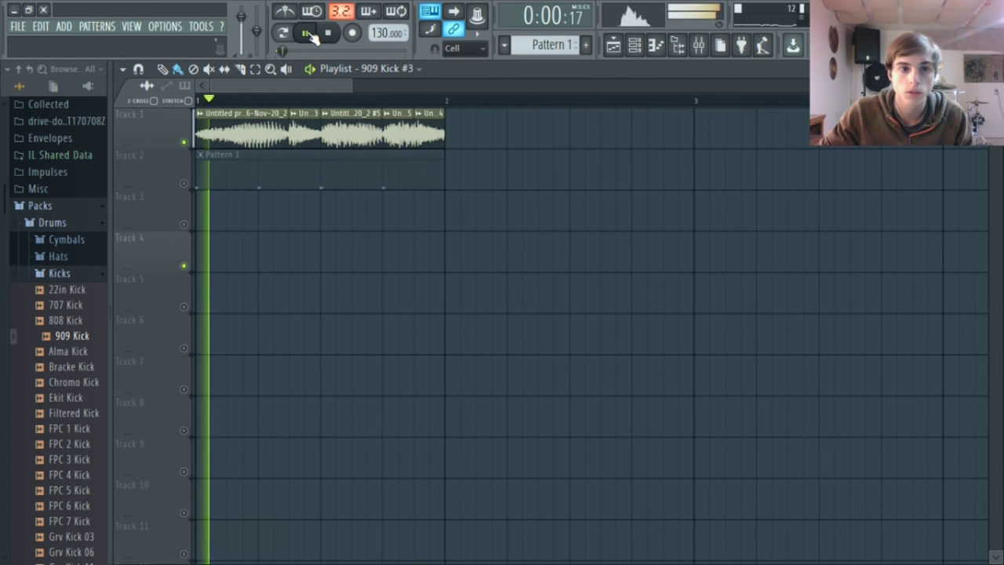
left_click(328, 34)
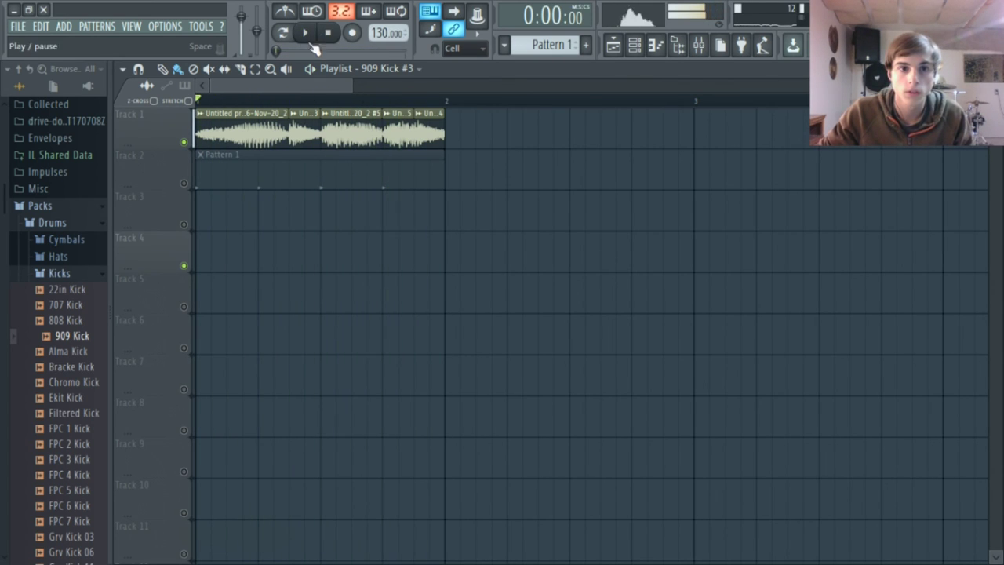
right_click(185, 183)
right_click(184, 183)
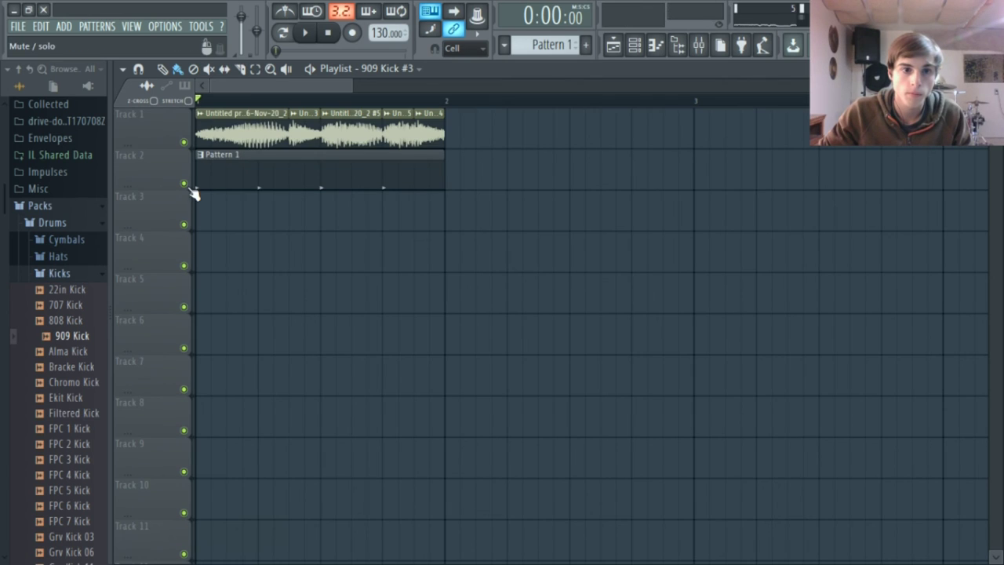
left_click(306, 33)
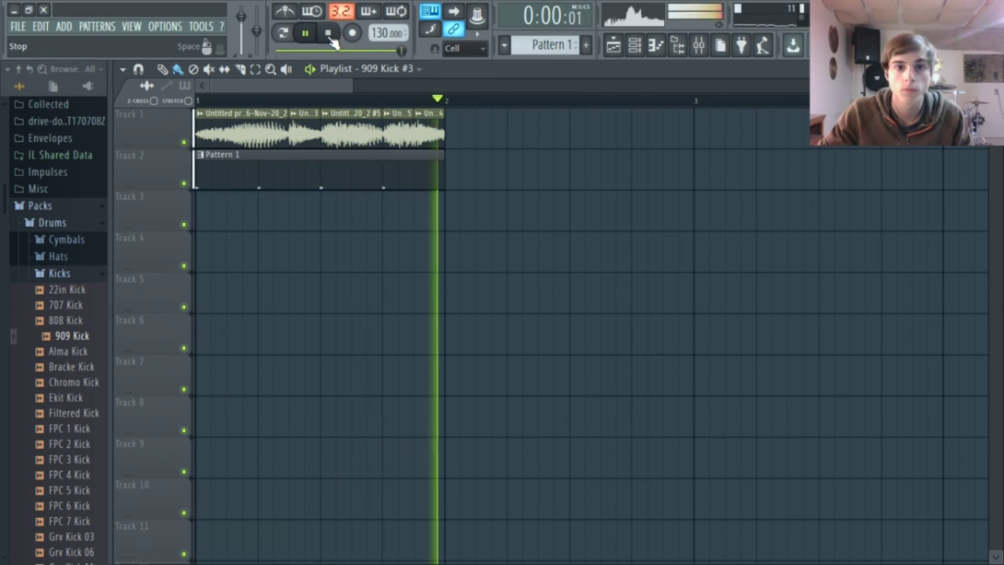
left_click(328, 33)
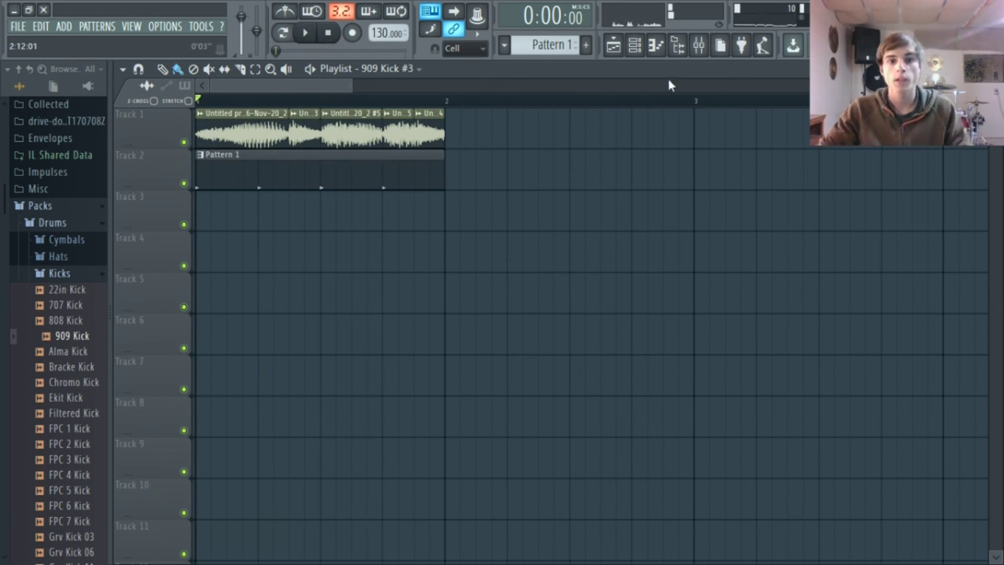